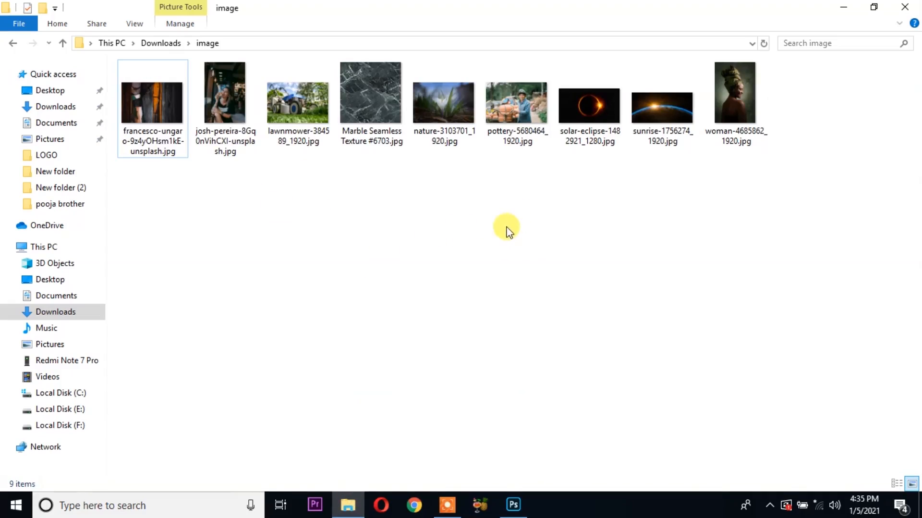
- Open nature-3103701_1920.jpg from the image folder in Photoshop and convert its locked Background into a regular layer
left_click_drag(452, 122, 483, 51)
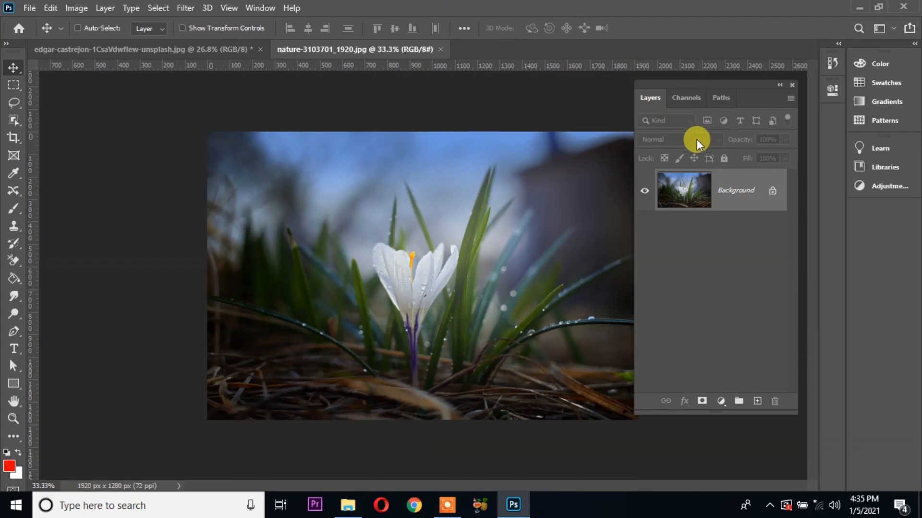
double_click(740, 199)
left_click(575, 144)
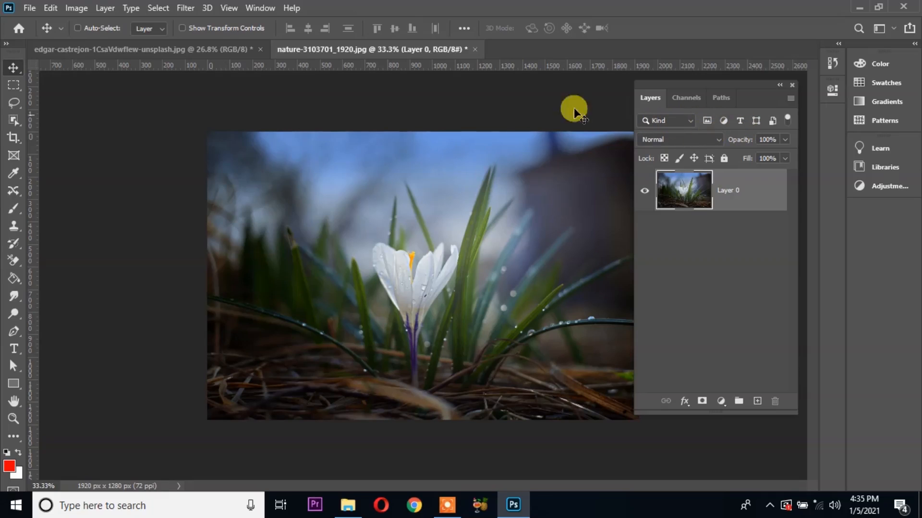
- Switch to the fruit image document and look through its whole layer stack
left_click(201, 53)
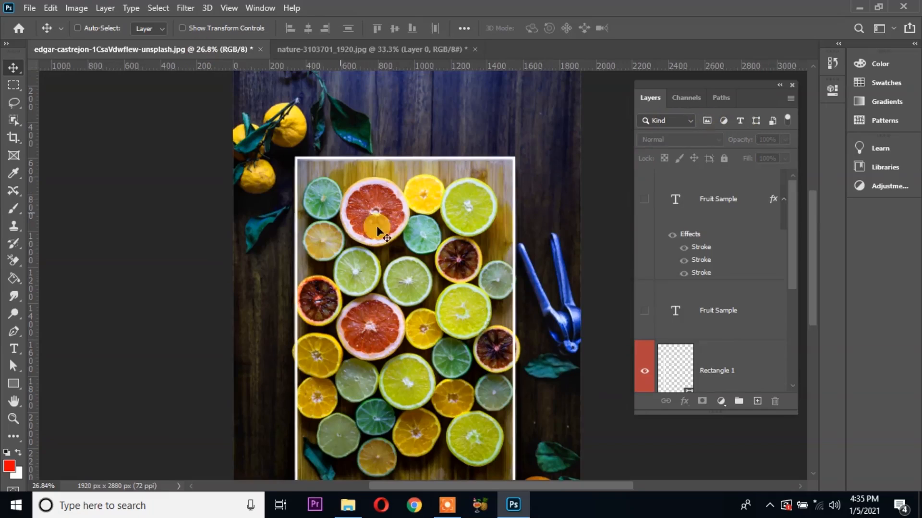
scroll(738, 221, "down", 4)
scroll(729, 270, "up", 4)
scroll(712, 264, "down", 4)
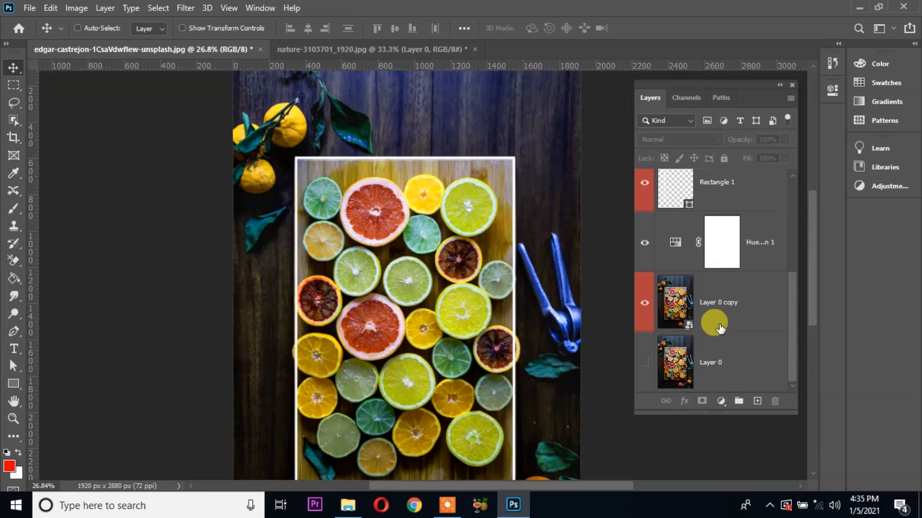
scroll(720, 328, "up", 3)
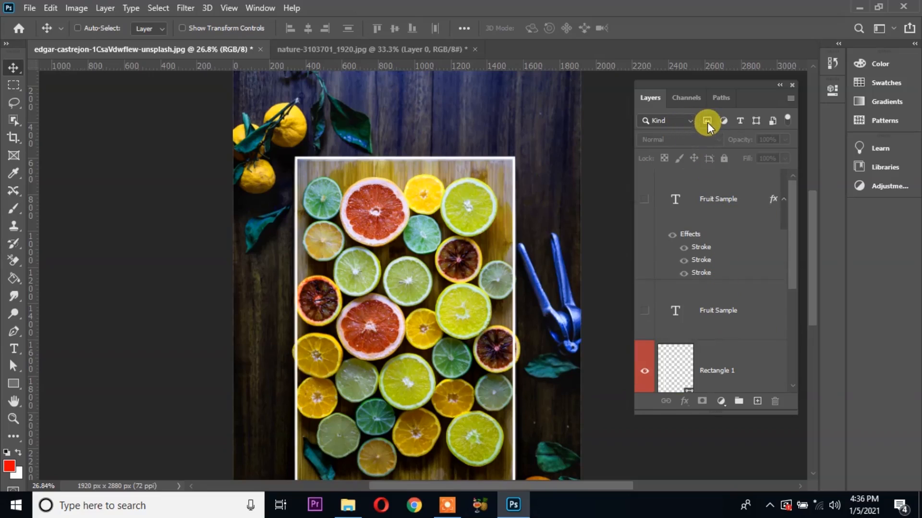
- Filter the layers by name using "fruit", and clear the search text again
left_click(688, 120)
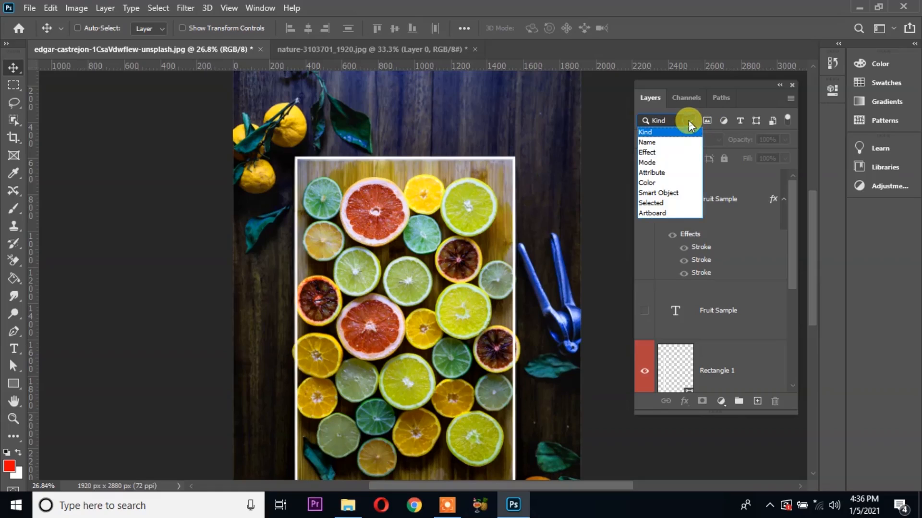
left_click(668, 143)
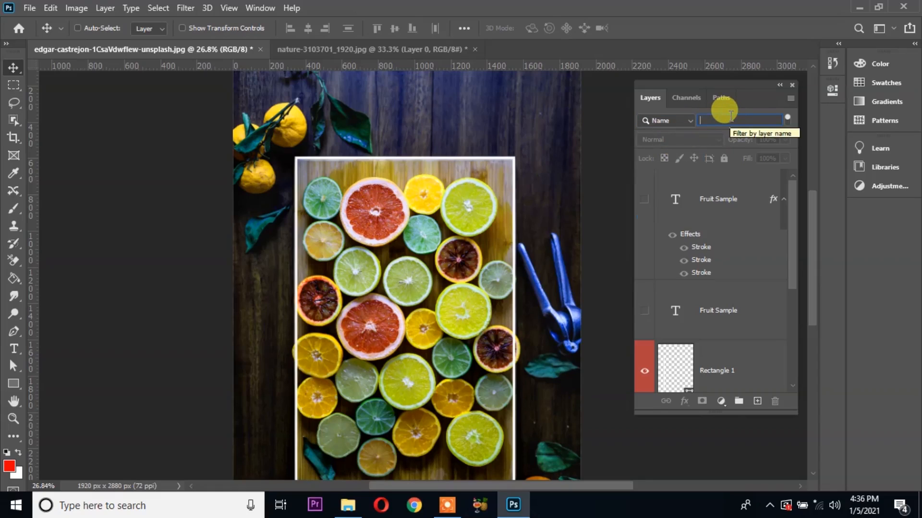
type("fruit")
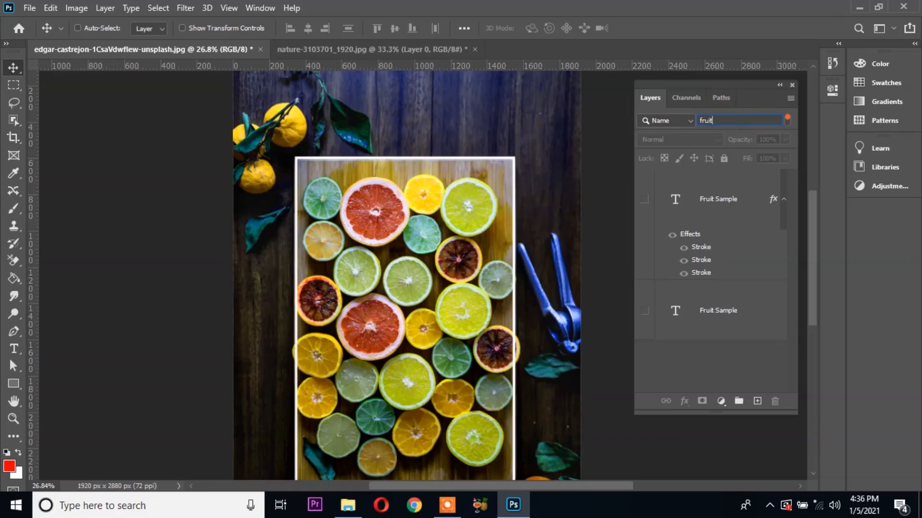
left_click(730, 116)
double_click(710, 120)
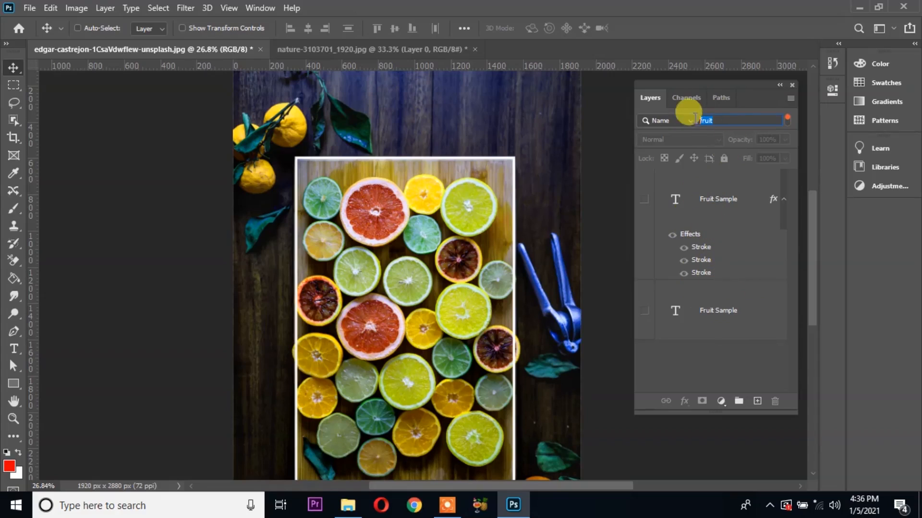
key("BackSpace")
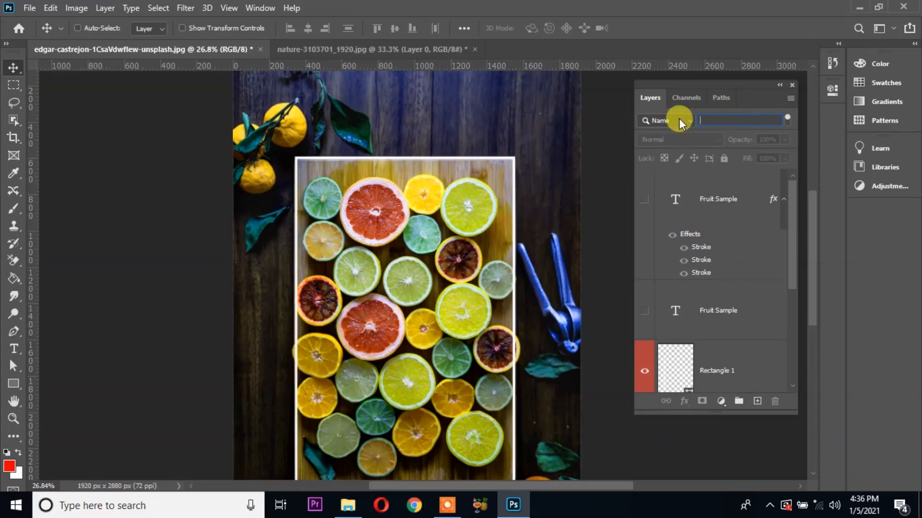
- Filter the layers by effect, showing only those with a Stroke
left_click(680, 120)
left_click(676, 152)
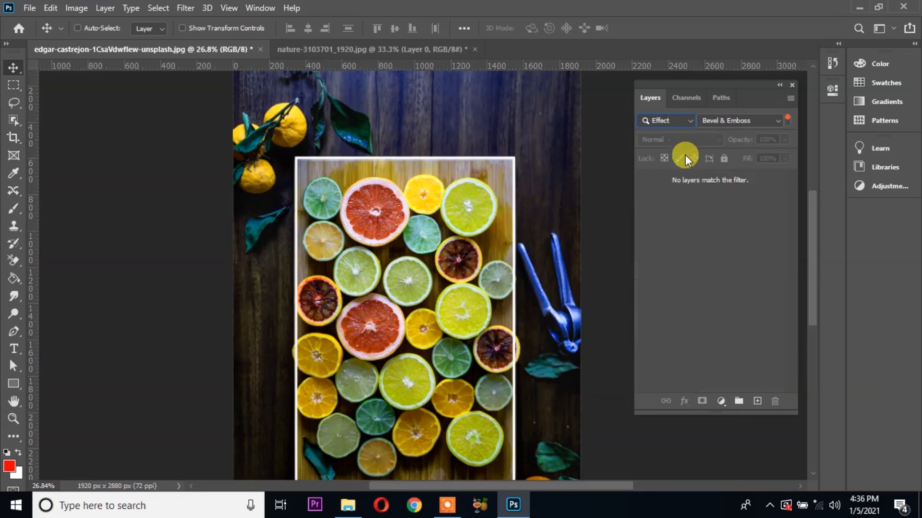
left_click(770, 122)
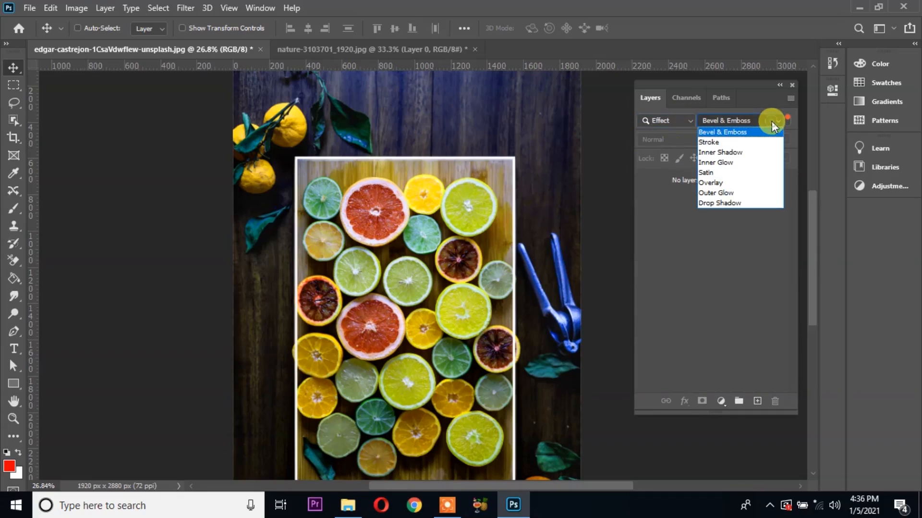
left_click(743, 141)
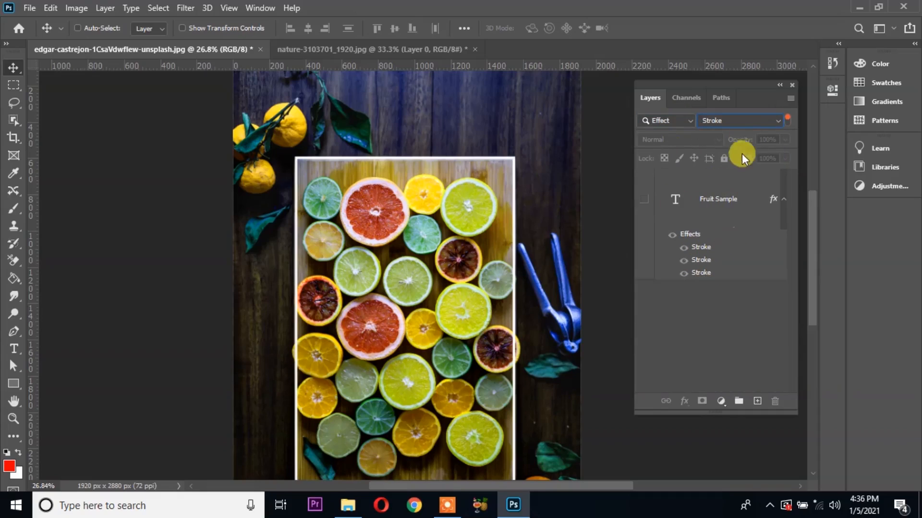
- Filter the layers by the Inner Shadow effect, by Drop Shadow, and by Inner Shadow again
left_click(740, 121)
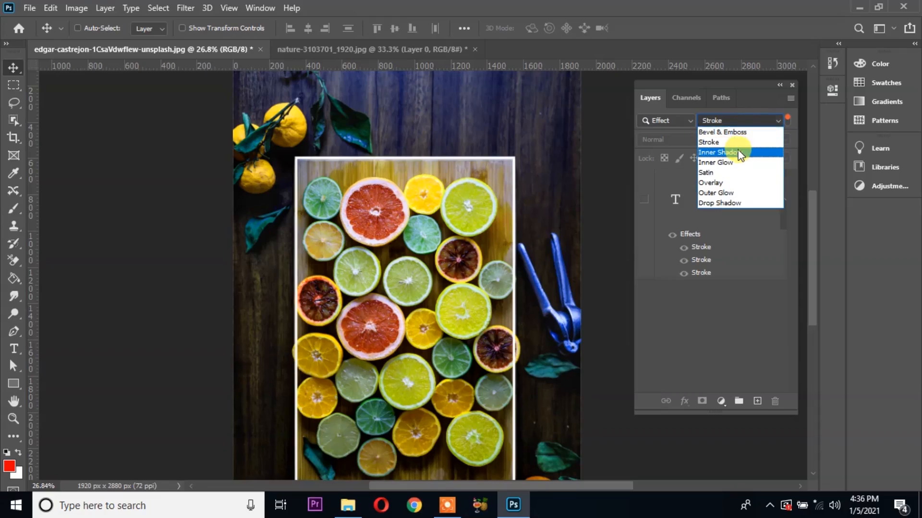
left_click(738, 152)
left_click(750, 120)
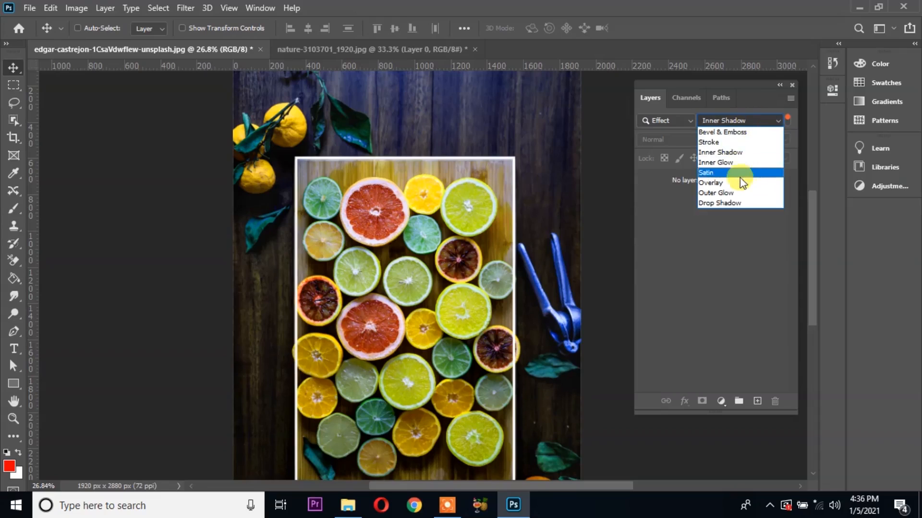
left_click(736, 202)
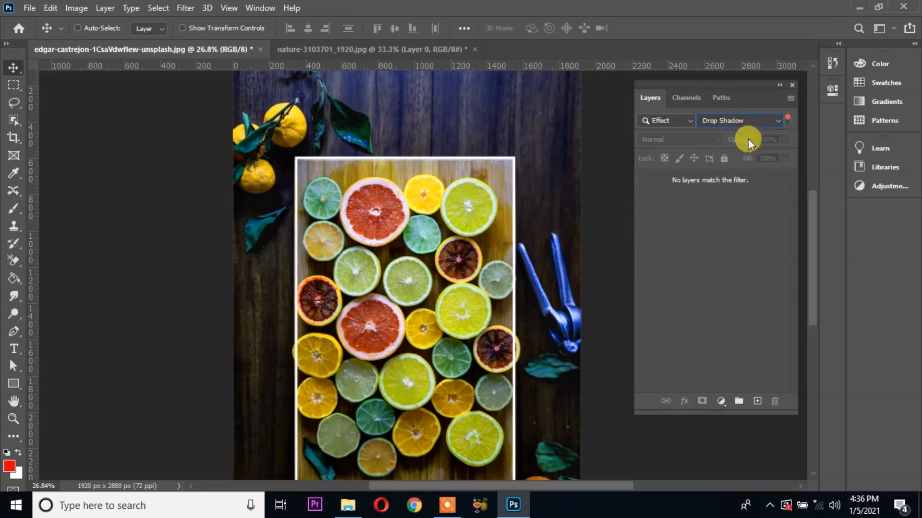
left_click(754, 120)
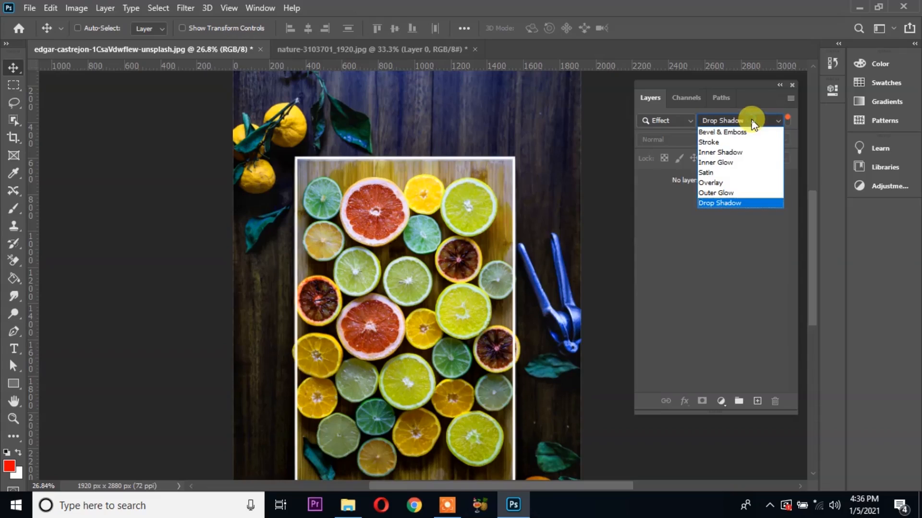
left_click(745, 152)
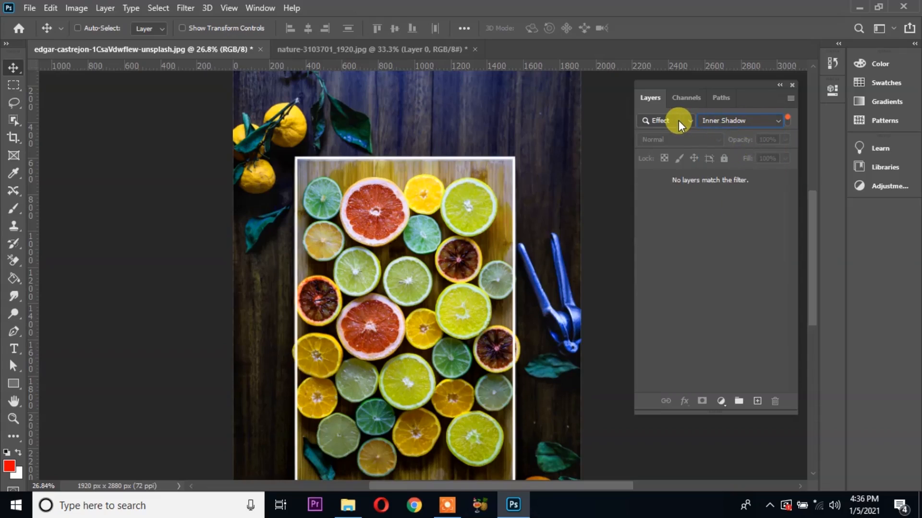
- Filter the layers by the Normal blending mode and look through the filtered list
left_click(679, 120)
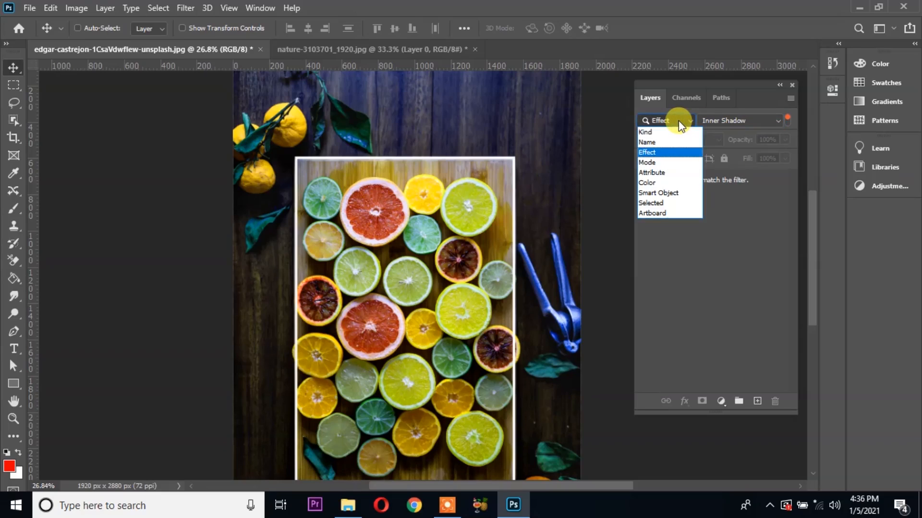
left_click(669, 161)
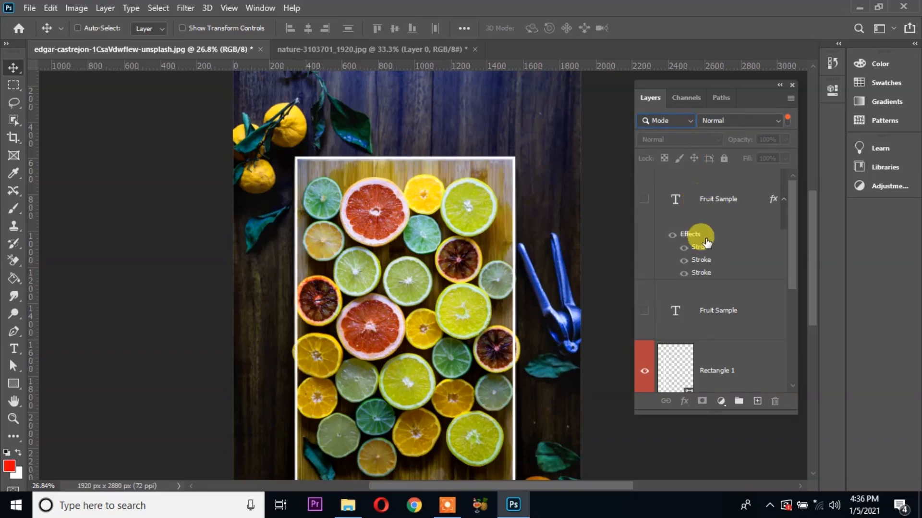
scroll(708, 243, "down", 3)
scroll(708, 243, "up", 3)
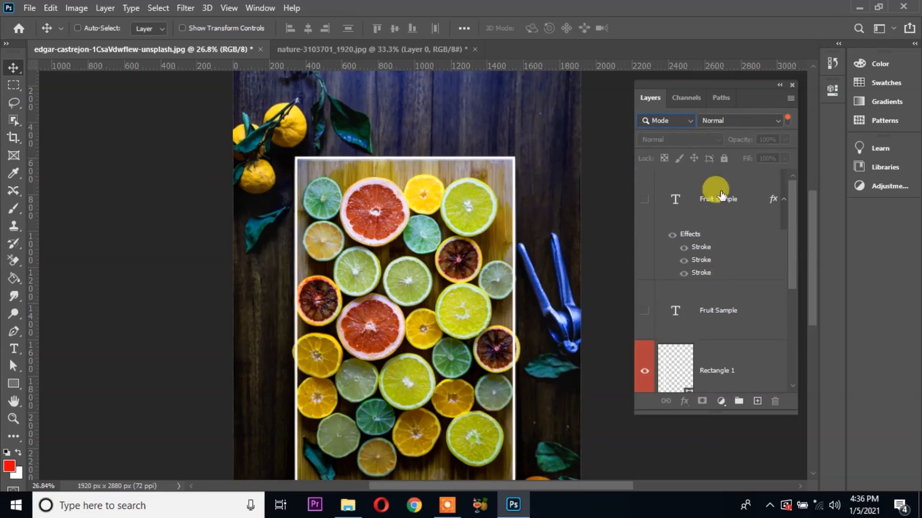
- Try the Multiply and Screen blending modes as layer filters, and return the filter to Normal
left_click(747, 120)
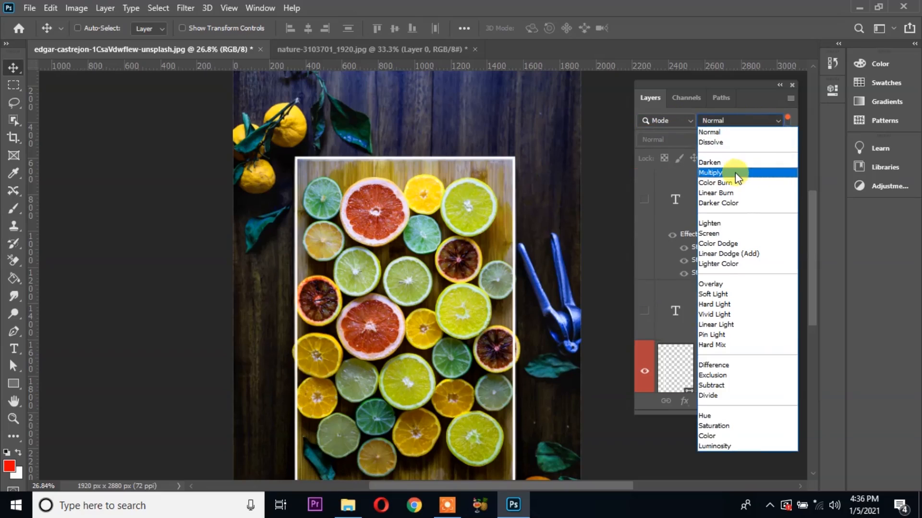
left_click(736, 173)
left_click(754, 120)
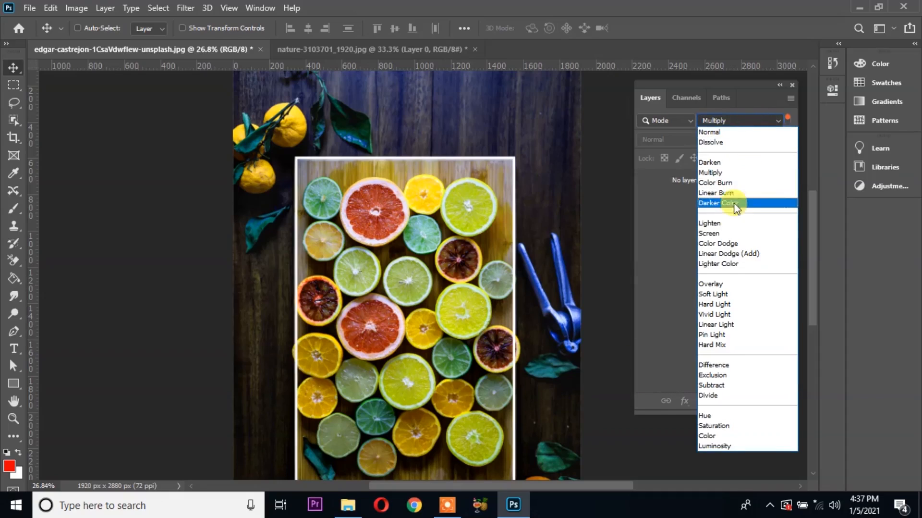
left_click(729, 232)
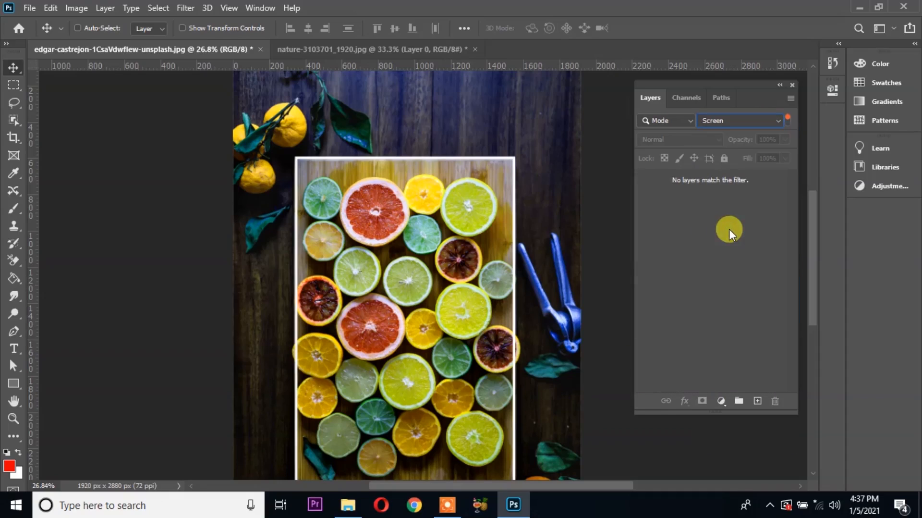
left_click(734, 119)
left_click(728, 131)
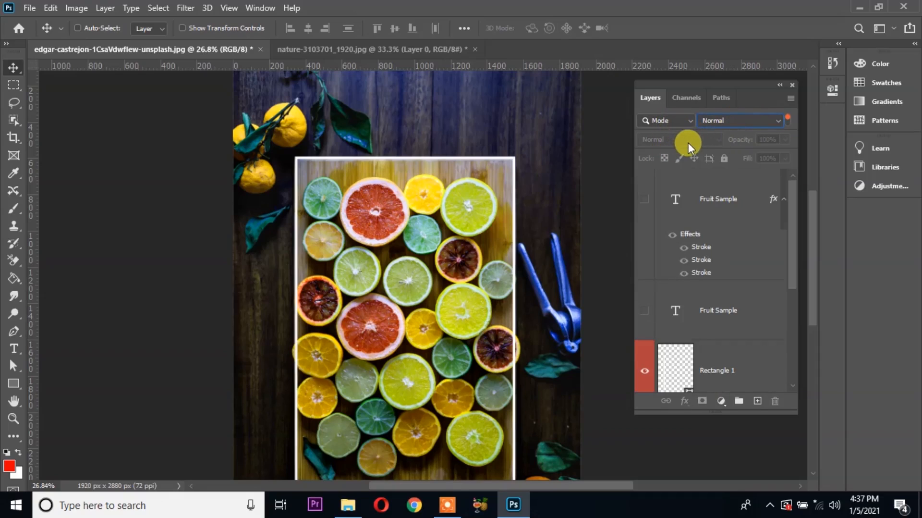
- Filter the layers by attribute, first for Visible layers and second for those with a Layer Mask
left_click(687, 120)
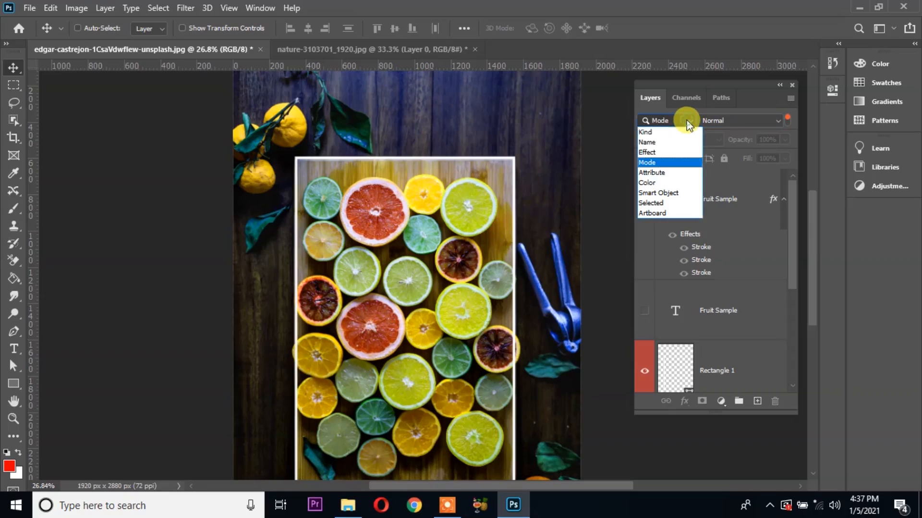
left_click(674, 176)
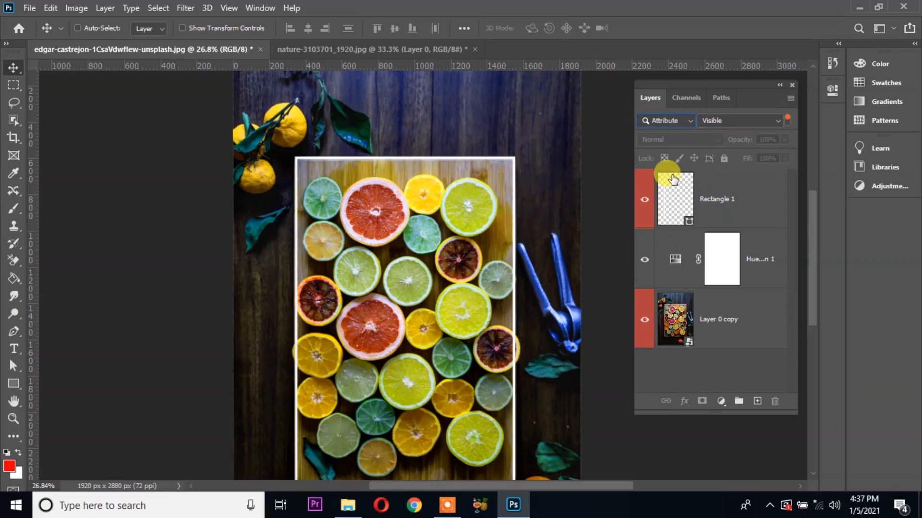
left_click(755, 123)
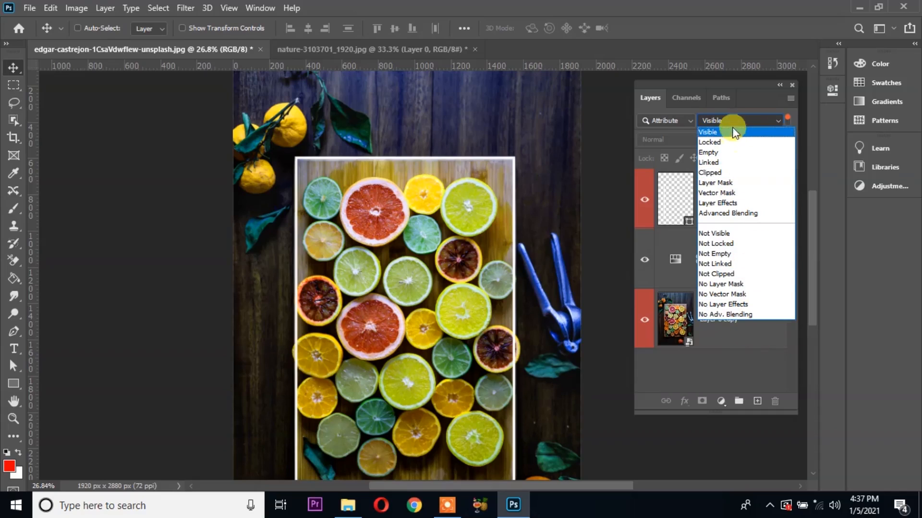
left_click(727, 366)
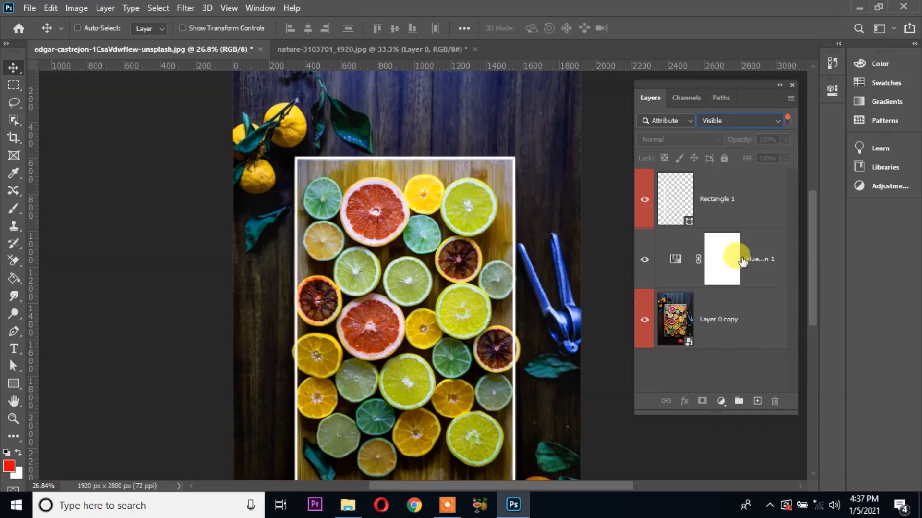
left_click(734, 120)
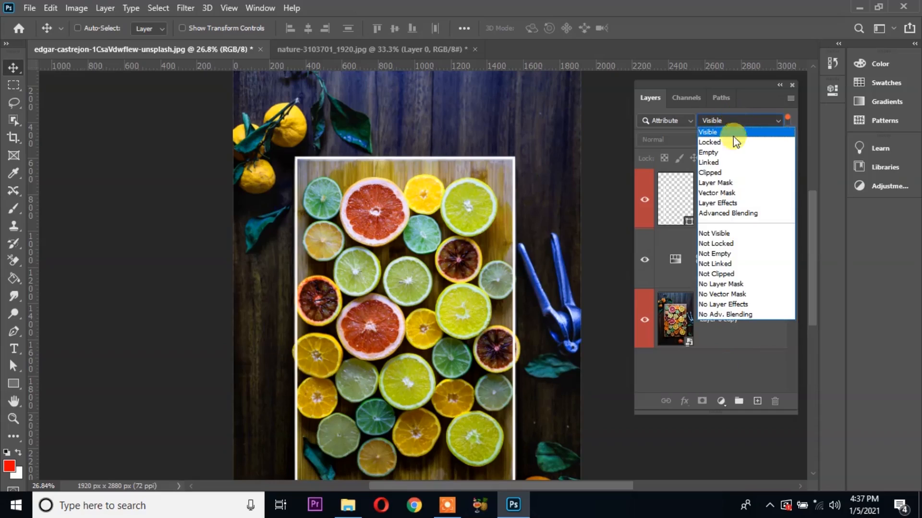
left_click(731, 187)
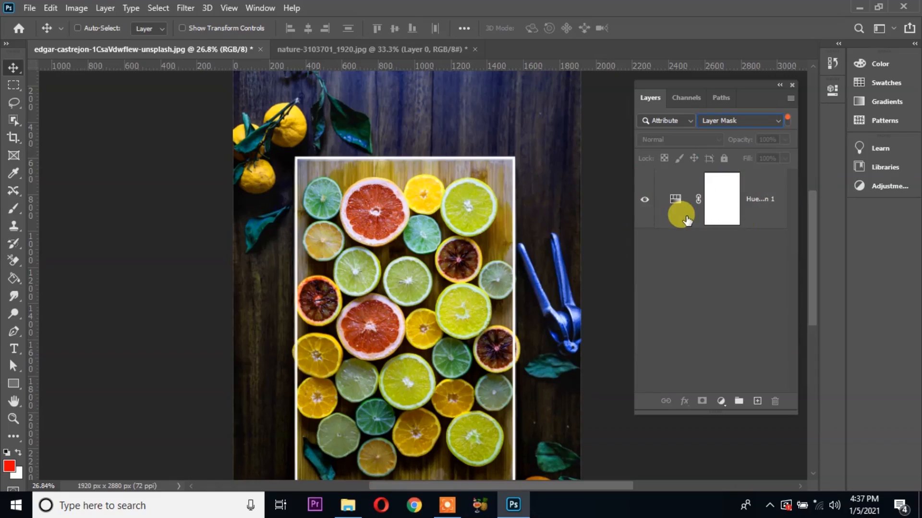
- Filter the layers by the Not Clipped attribute, and switch the filter to No Layer Effects
left_click(742, 120)
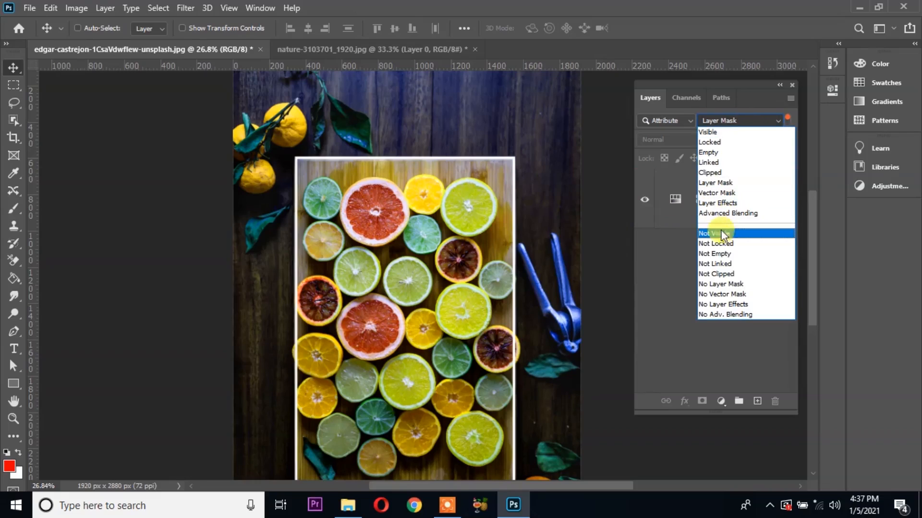
left_click(729, 274)
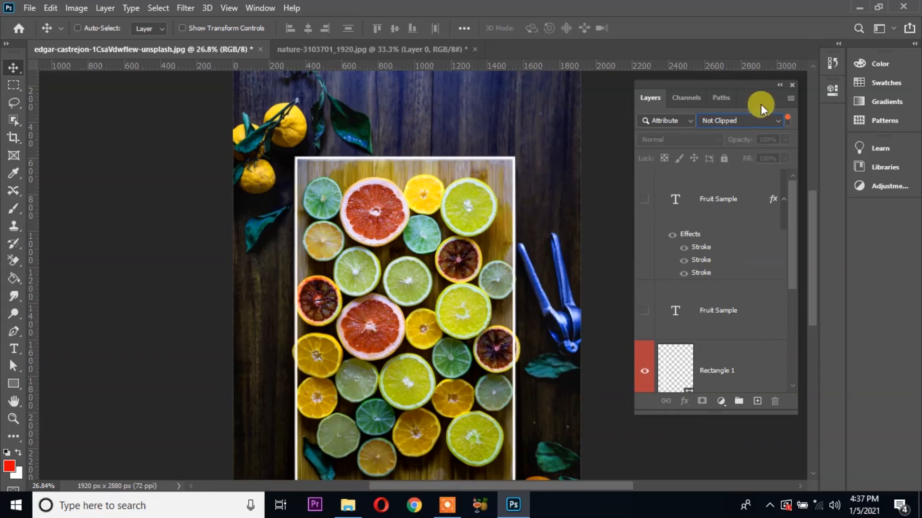
left_click(757, 120)
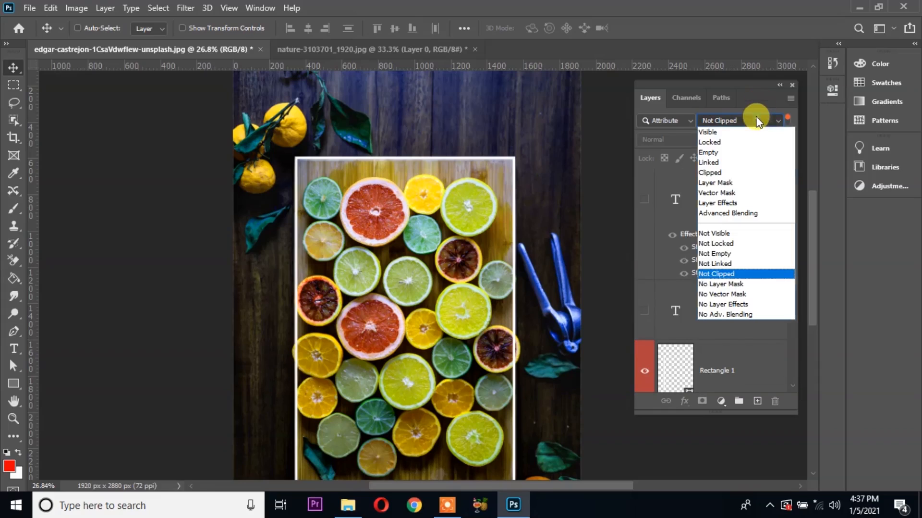
left_click(728, 305)
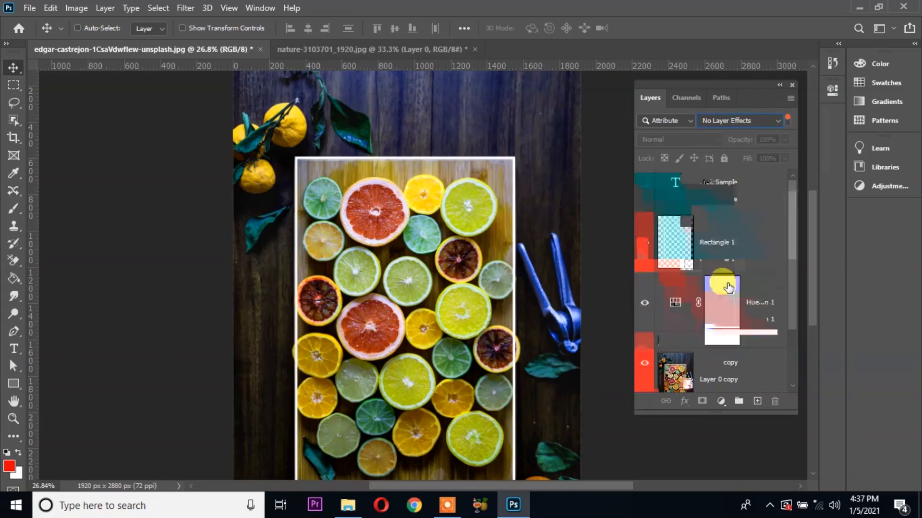
- Filter the layers by the No Adv. Blending attribute, look through the list, and return the attribute filter to Visible
left_click(749, 121)
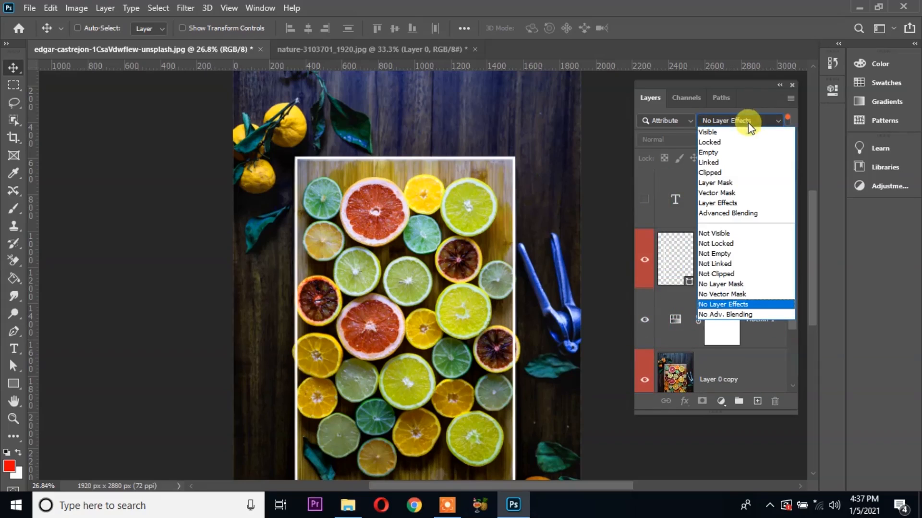
left_click(736, 313)
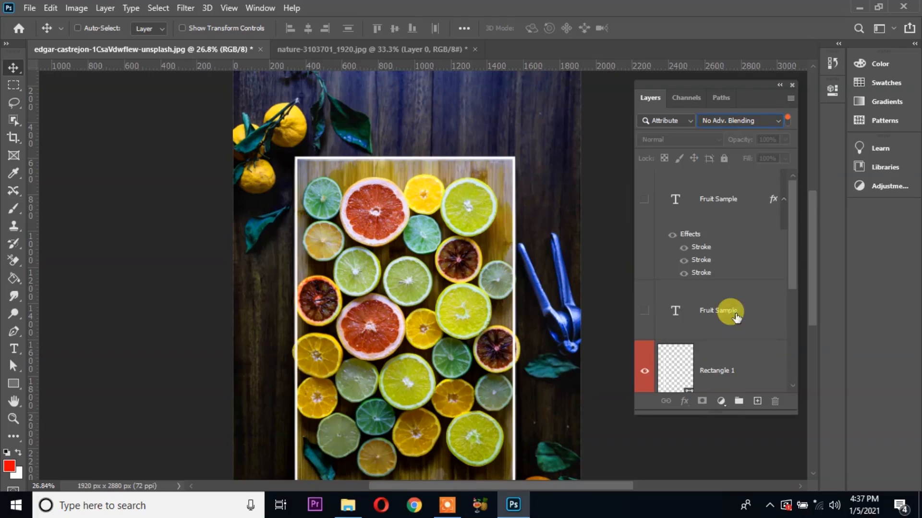
scroll(718, 253, "down", 2)
scroll(719, 256, "up", 2)
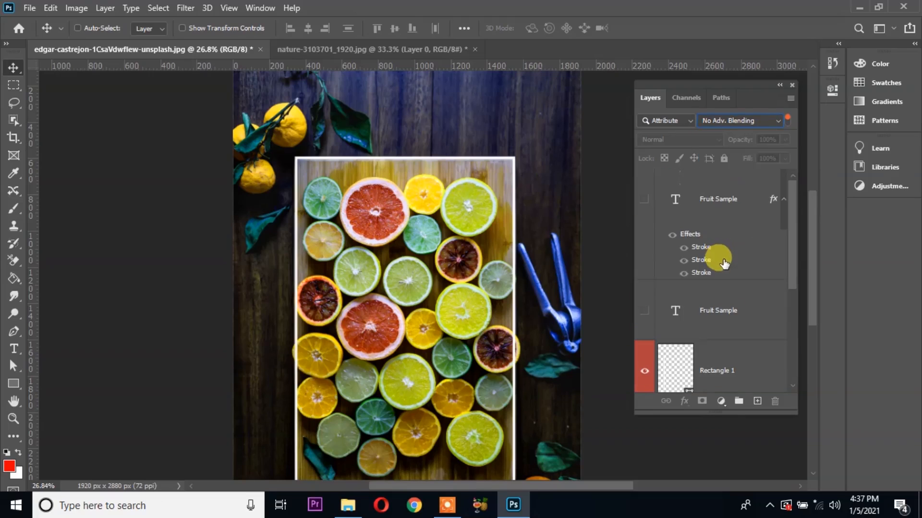
left_click(744, 120)
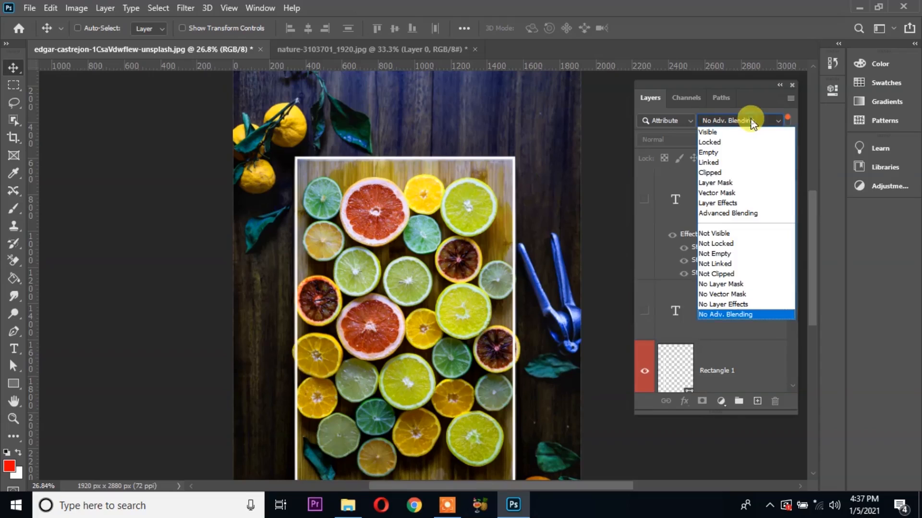
left_click(738, 132)
- Switch the layer filter to Color, view the Red-labelled layers, and try the Orange and None color labels
left_click(689, 125)
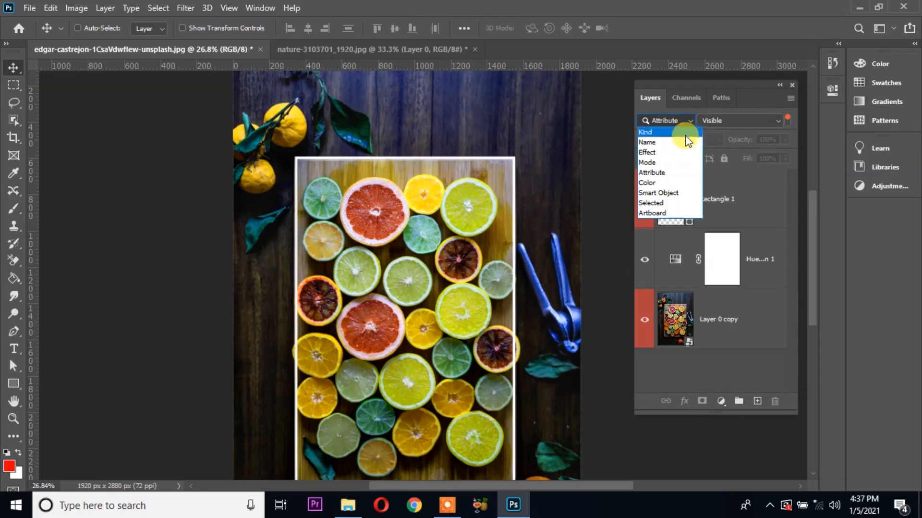
left_click(666, 185)
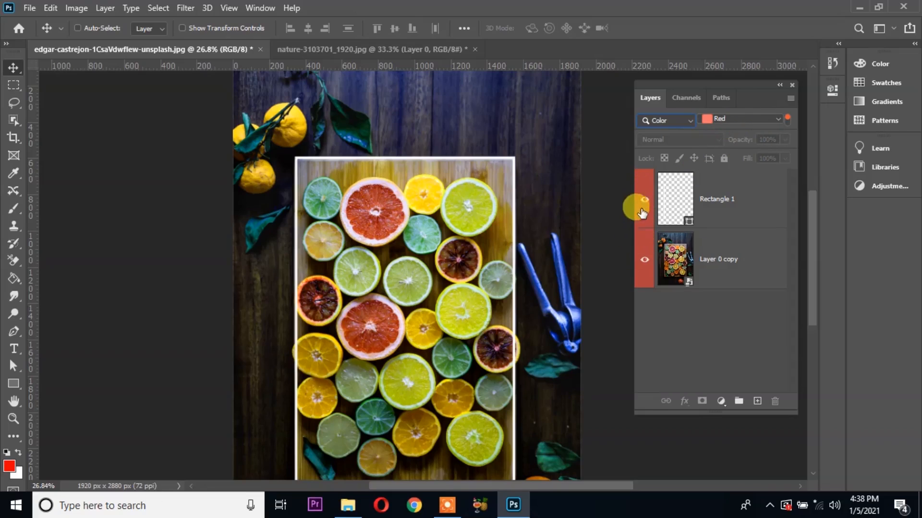
left_click(759, 126)
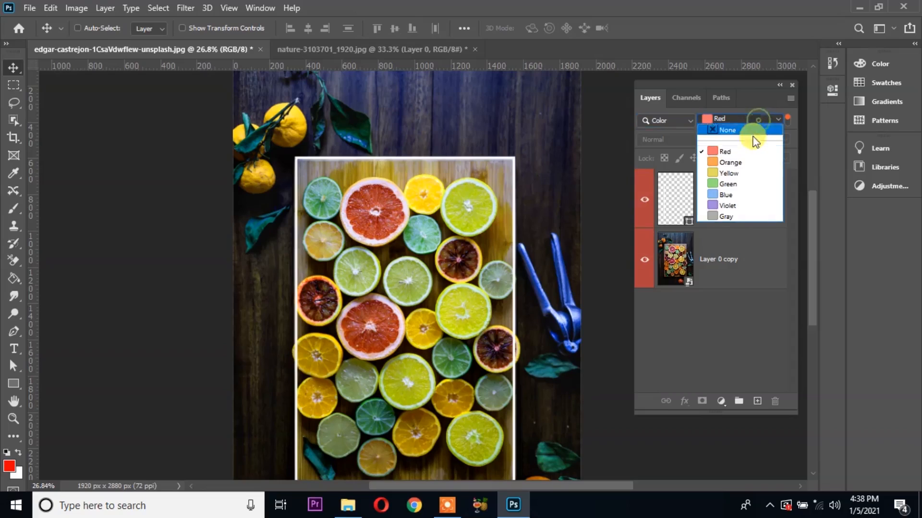
left_click(751, 158)
left_click(753, 127)
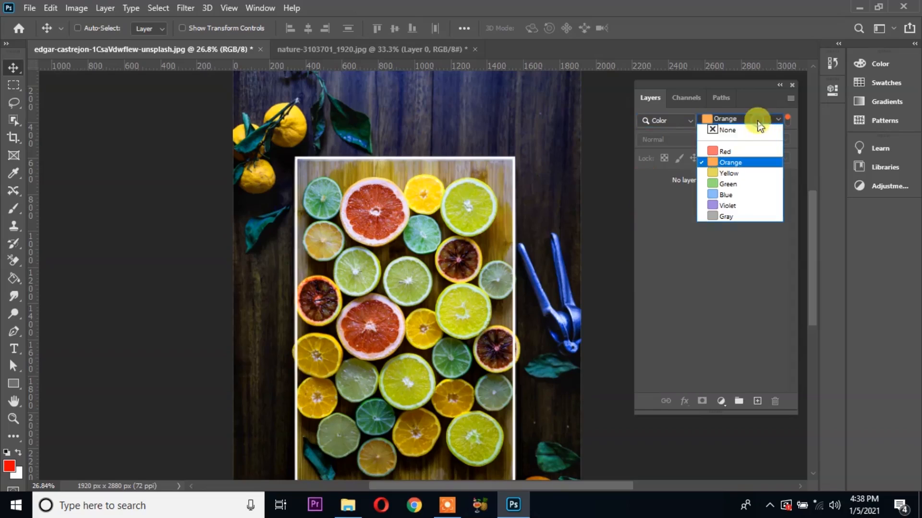
left_click(751, 128)
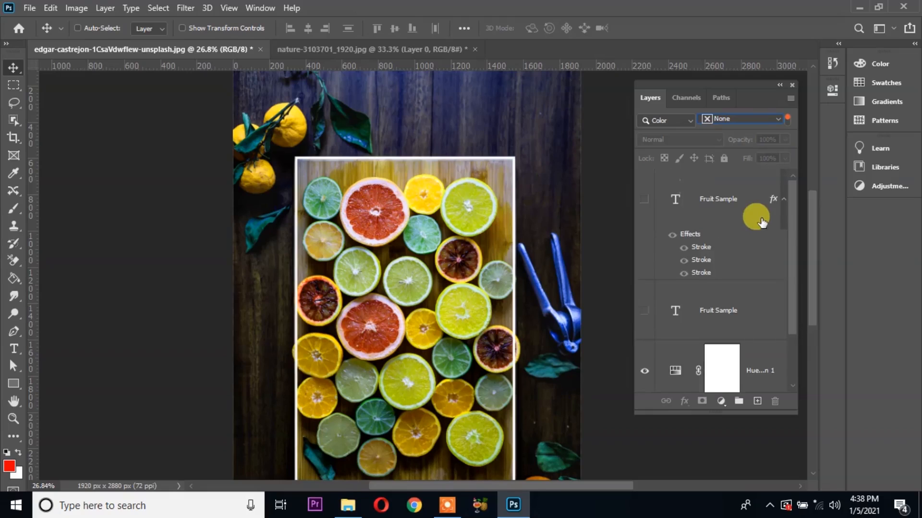
- Filter the layers by the Red color label again and return the color filter to None
left_click(756, 120)
left_click(714, 150)
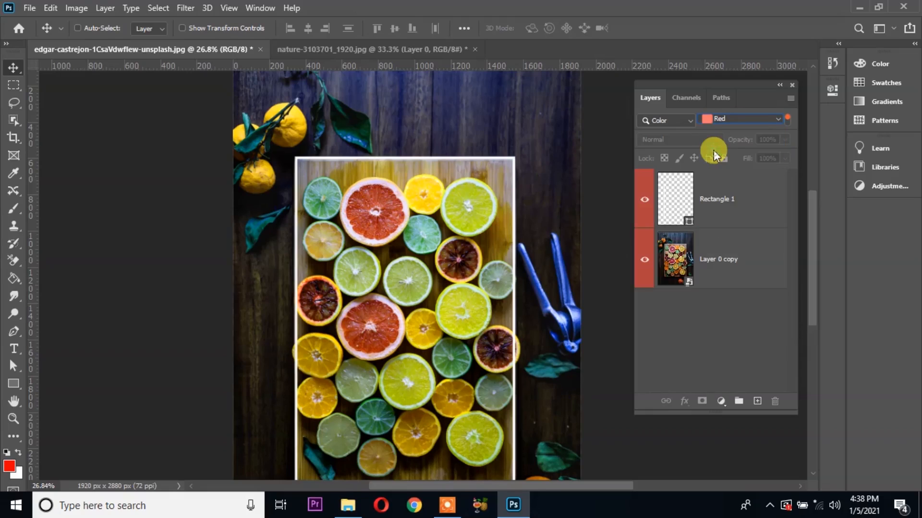
left_click(727, 122)
left_click(721, 131)
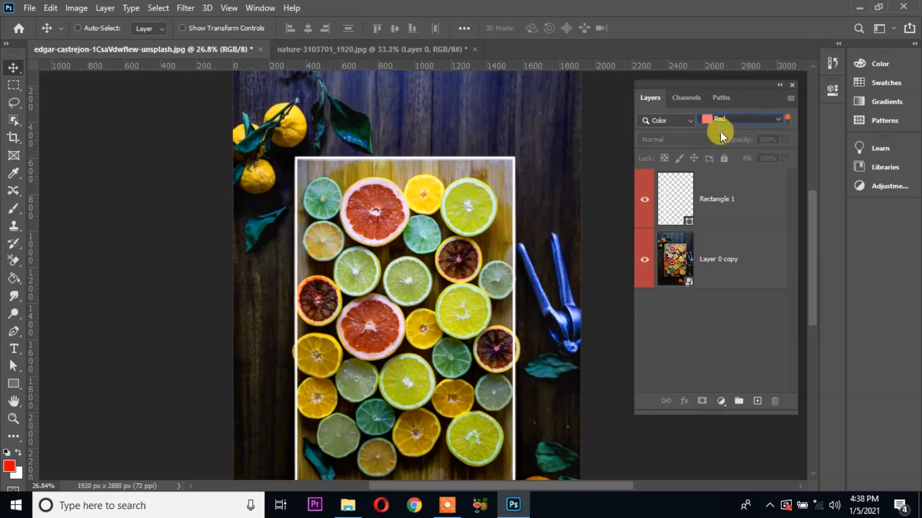
- Switch the layer filter to Smart Object and toggle the up-to-date library linked and locally linked filters on and off
left_click(675, 122)
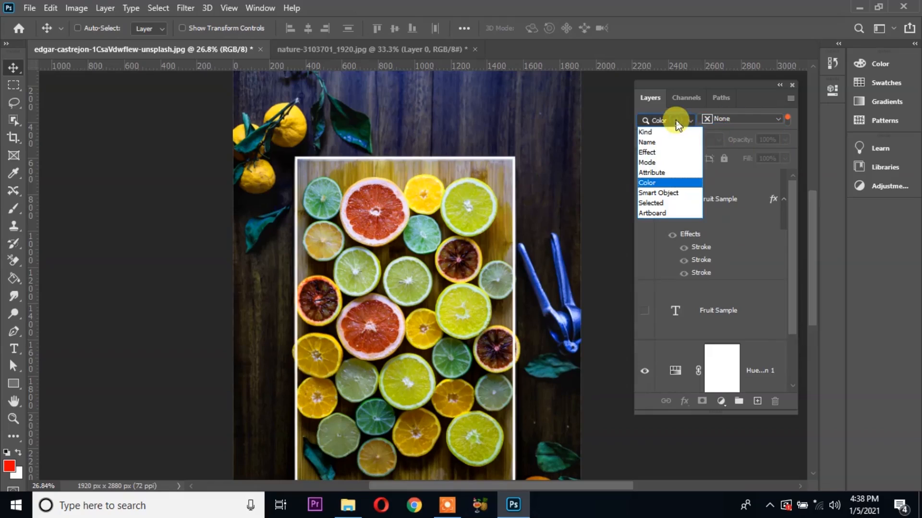
left_click(670, 193)
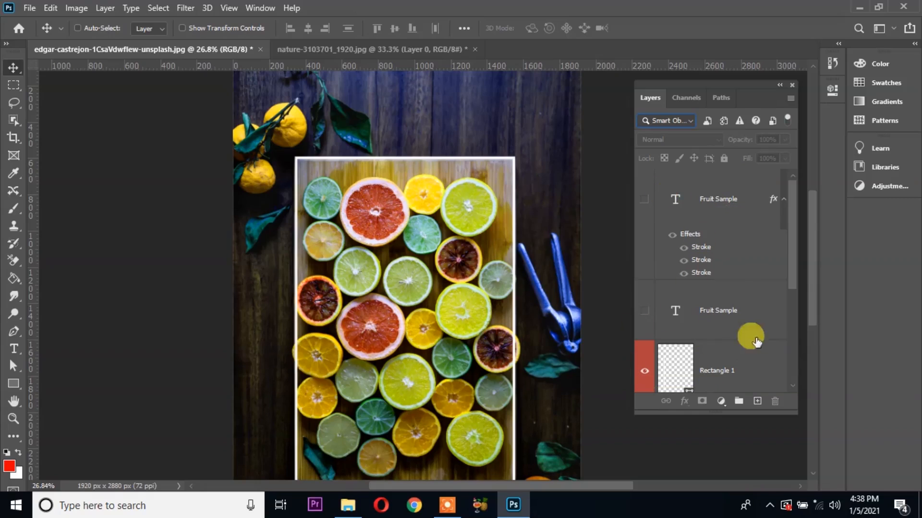
left_click(708, 121)
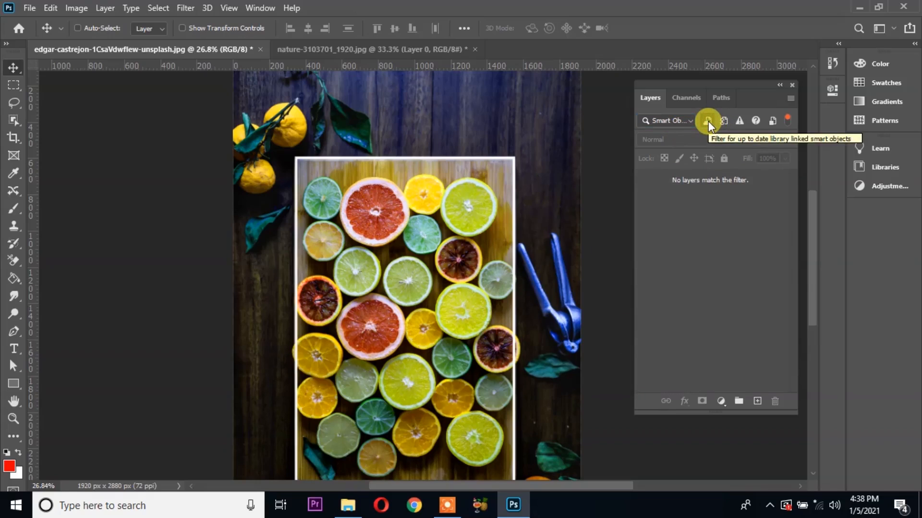
left_click(708, 121)
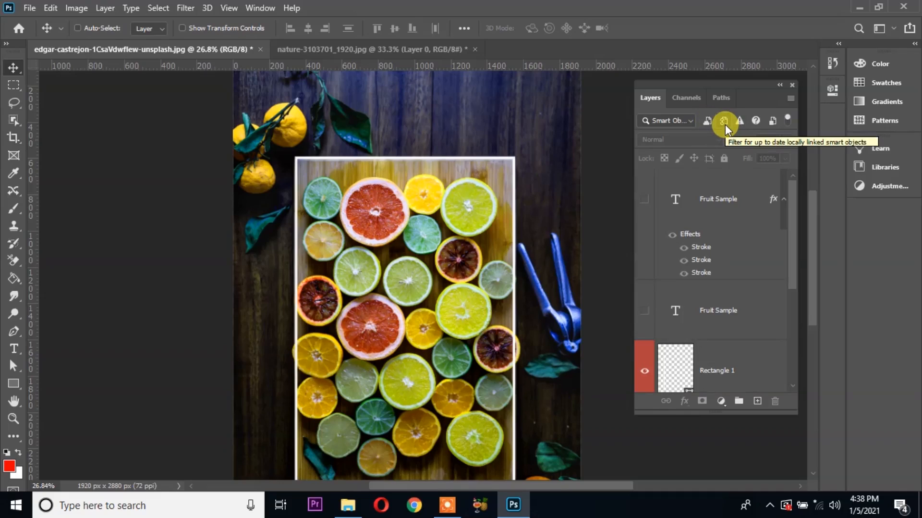
left_click(725, 125)
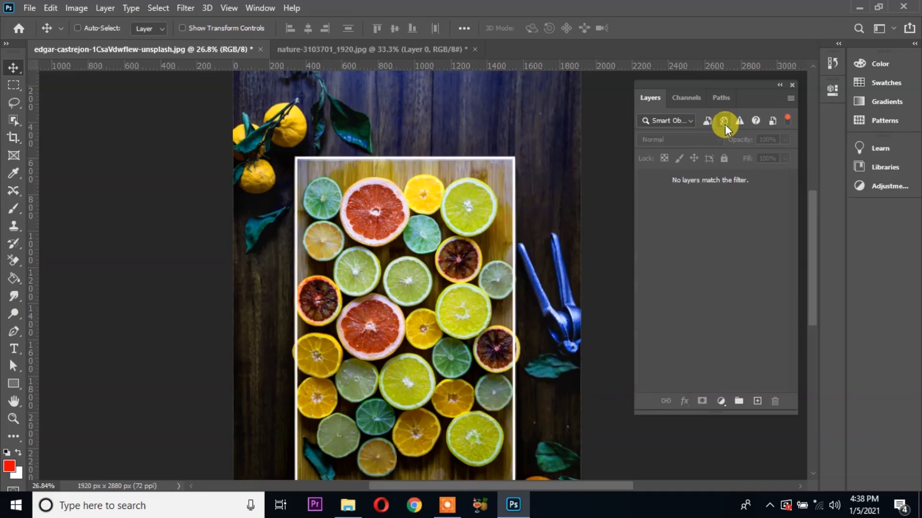
left_click(725, 125)
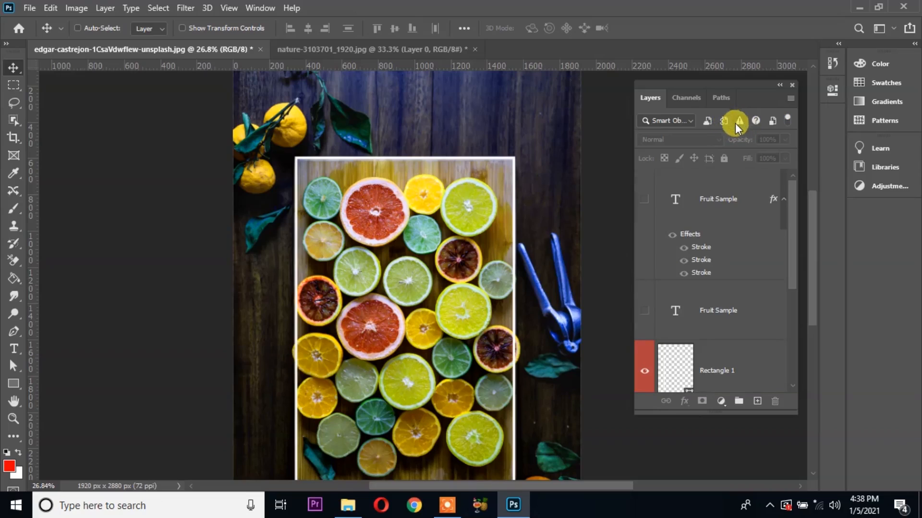
- Toggle the out-of-date, missing and embedded smart object filters on and off one after another
left_click(742, 122)
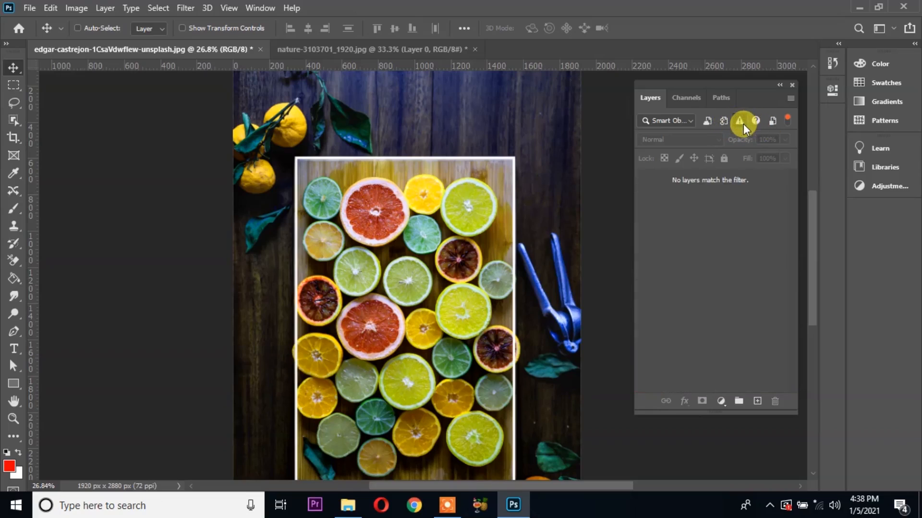
left_click(744, 123)
left_click(758, 123)
left_click(758, 123)
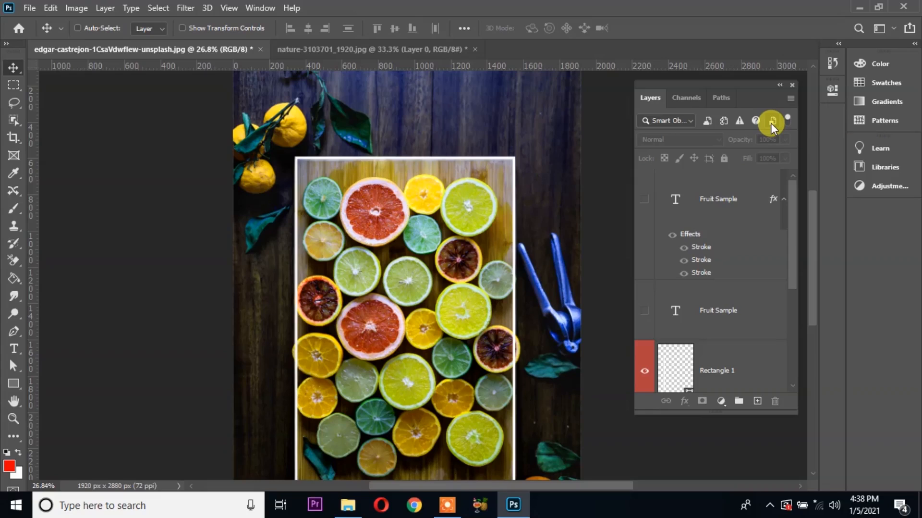
left_click(771, 121)
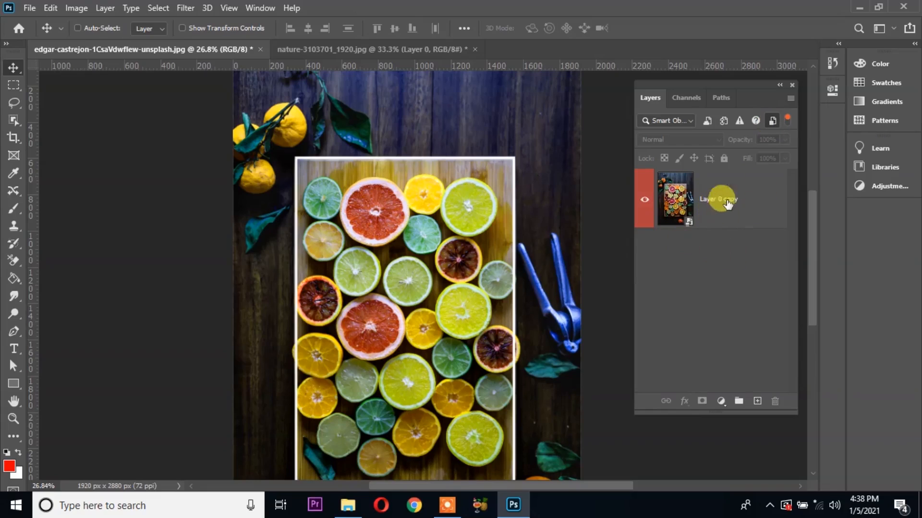
left_click(773, 120)
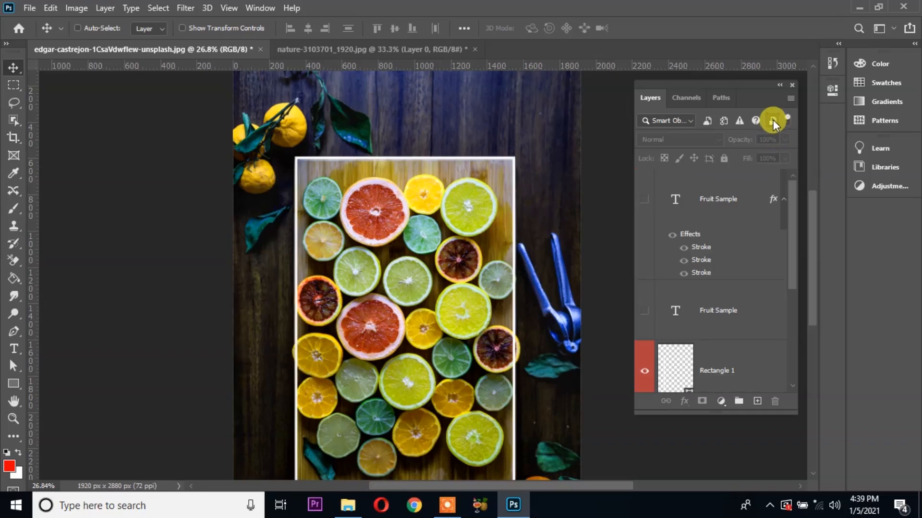
- Filter the layers by Selected, switch the filter to Artboard, and look through the layer list
left_click(667, 121)
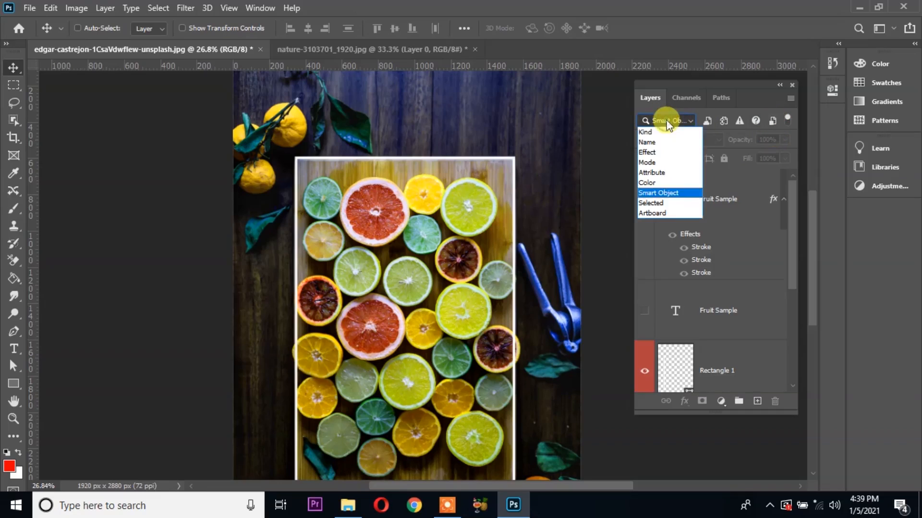
left_click(667, 204)
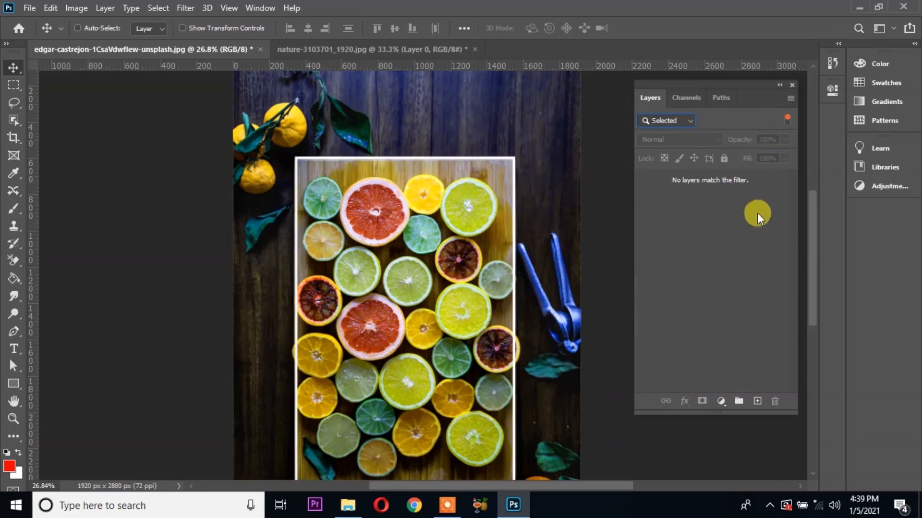
left_click(686, 122)
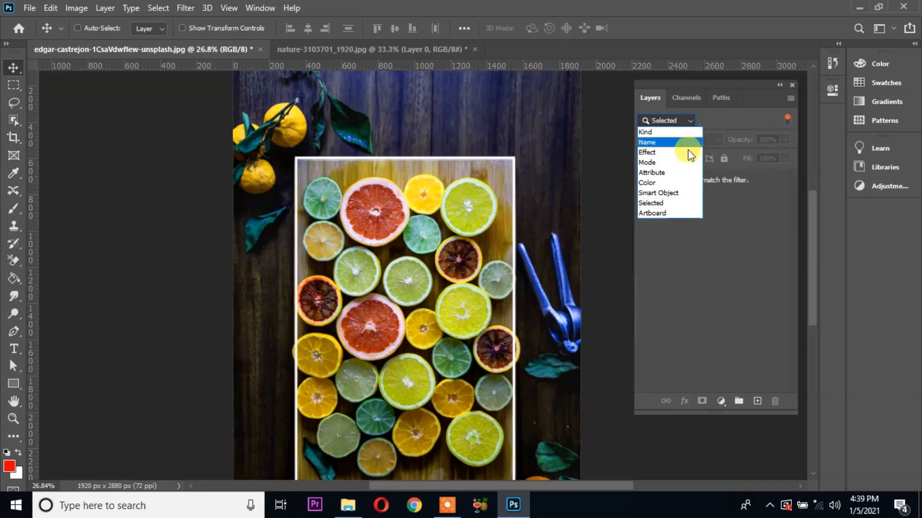
left_click(679, 212)
scroll(706, 288, "down", 4)
scroll(713, 283, "up", 4)
scroll(720, 278, "down", 4)
scroll(728, 240, "up", 4)
- Switch the layer filter to Kind and toggle the pixel layer and adjustment layer filters on and off
left_click(684, 119)
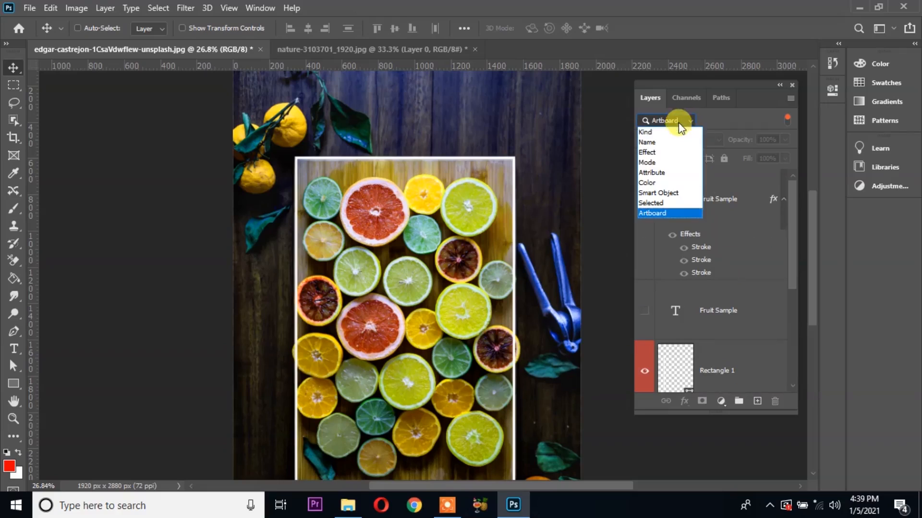
left_click(671, 132)
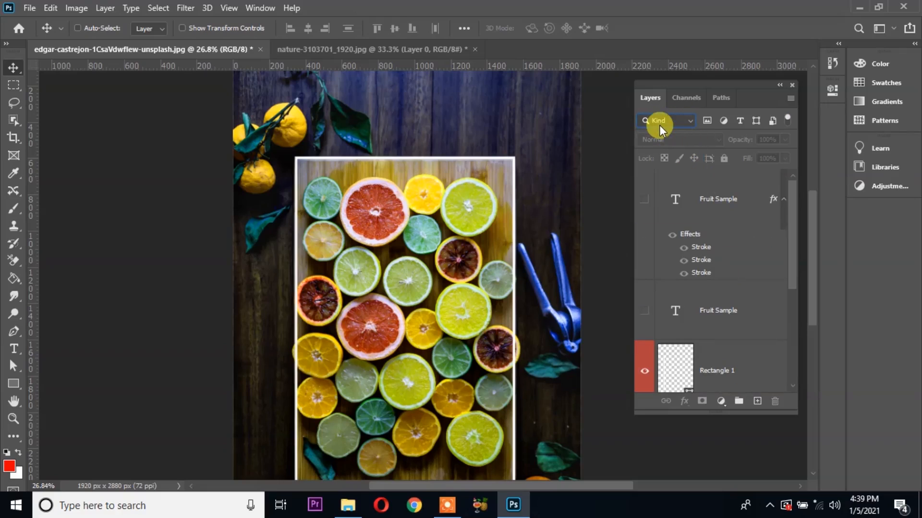
left_click(707, 120)
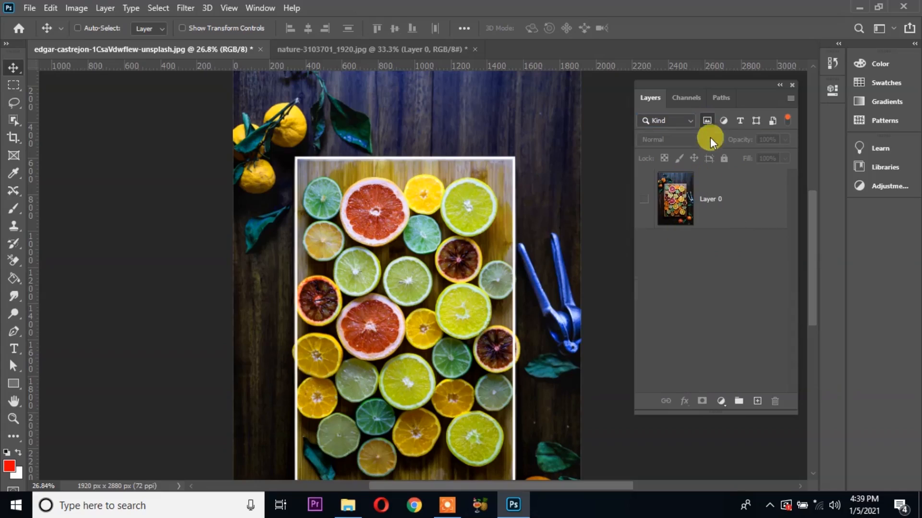
left_click(707, 120)
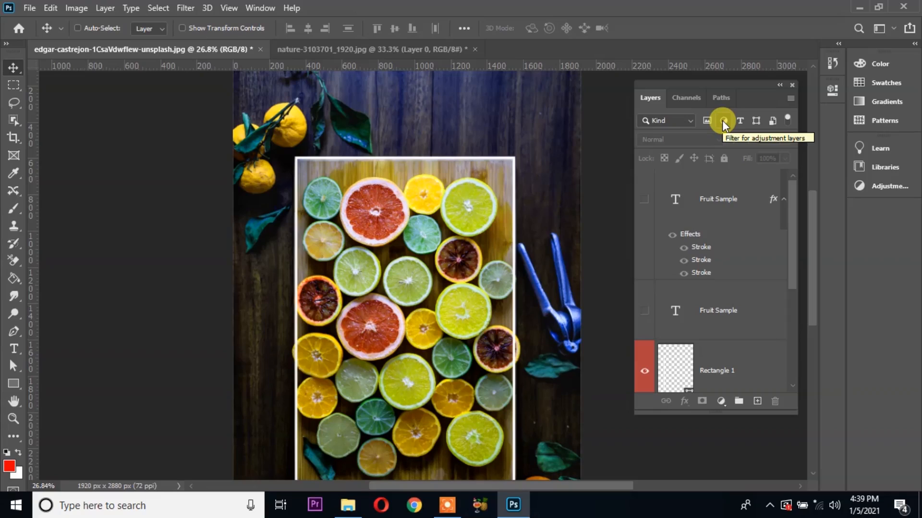
left_click(722, 121)
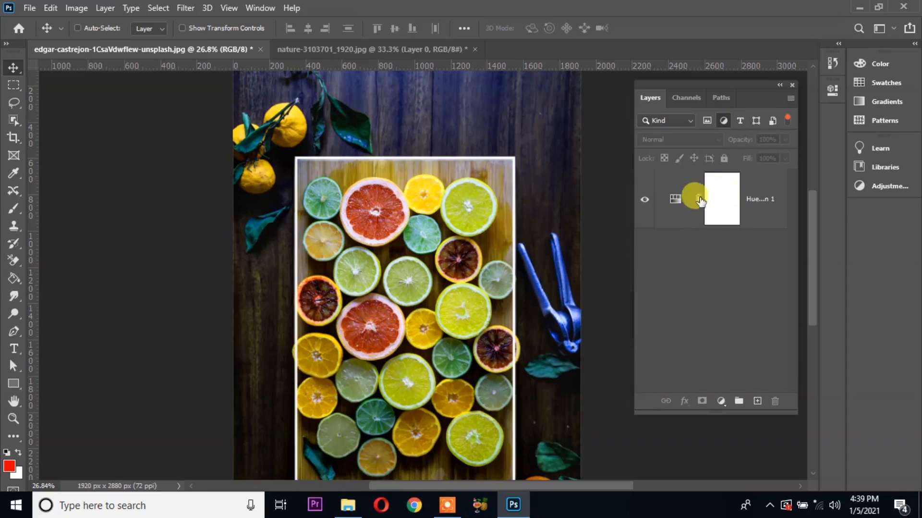
left_click(725, 121)
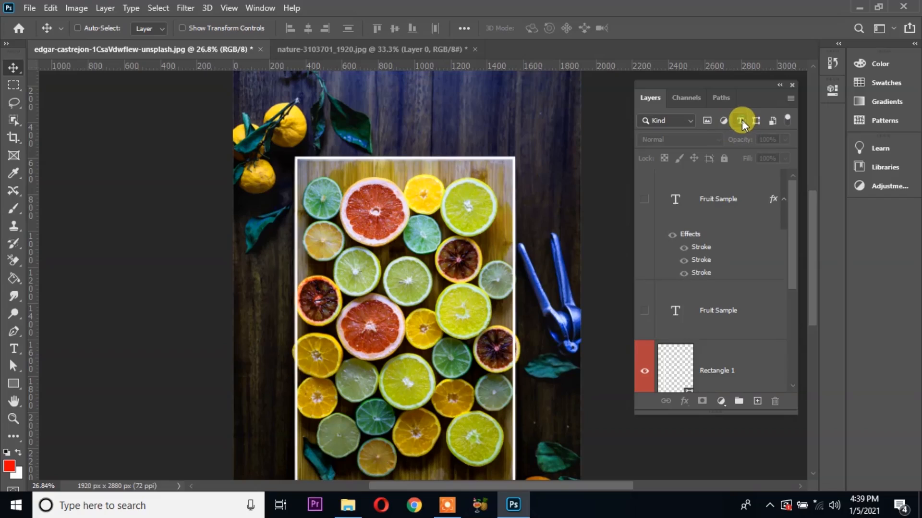
- Filter for type layers, clear that filter, and make the upper Fruit Sample text layer with the strokes visible
left_click(742, 119)
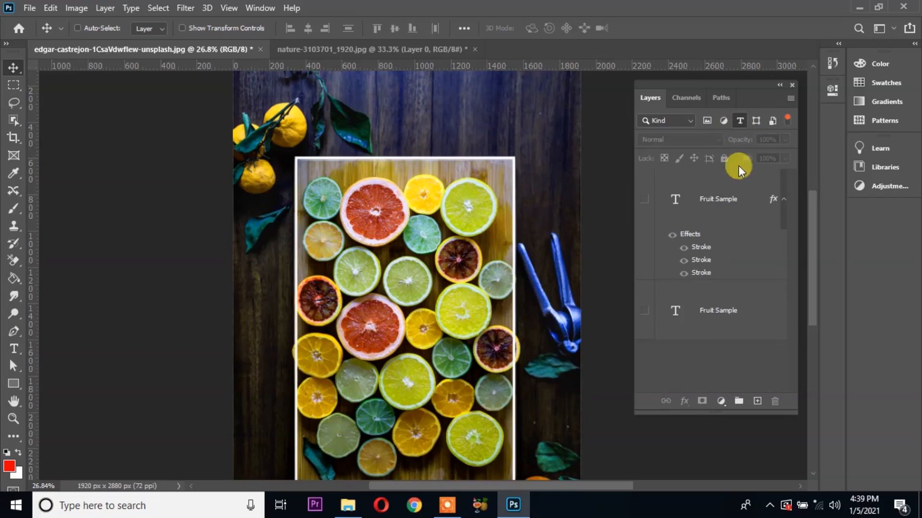
scroll(502, 228, "up", 2)
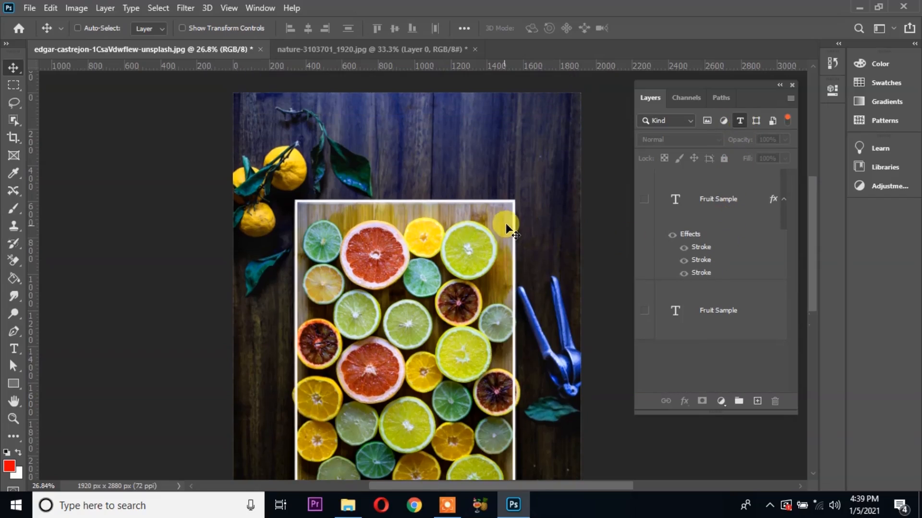
left_click(742, 119)
left_click(644, 200)
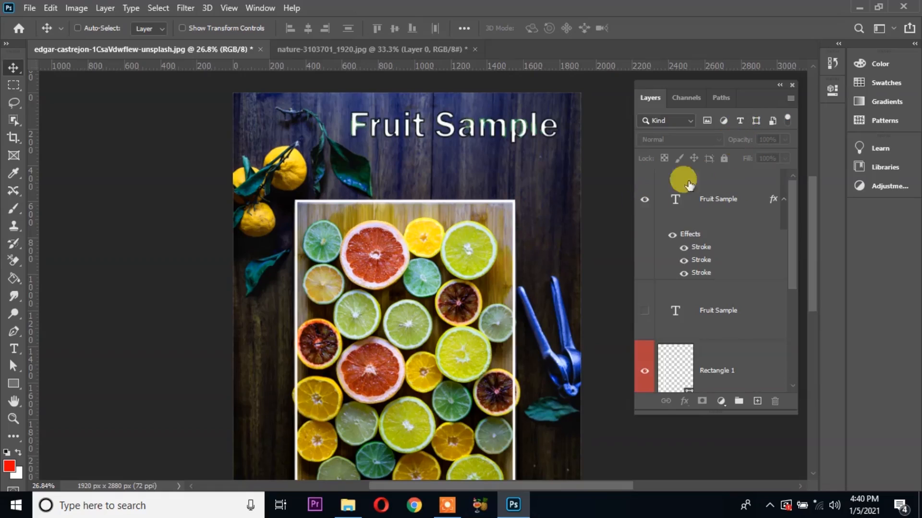
- Filter for shape layers and examine the white rectangle frame around the fruit in the image
left_click(757, 121)
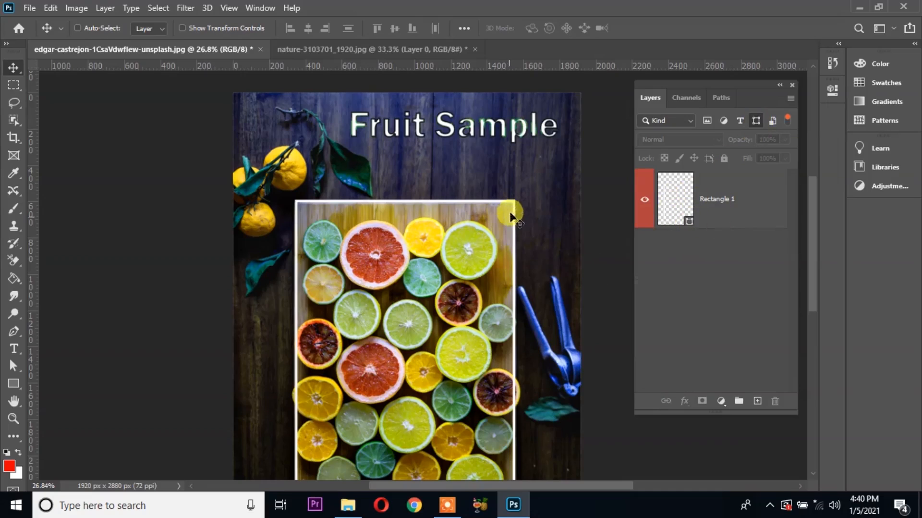
scroll(299, 302, "down", 5)
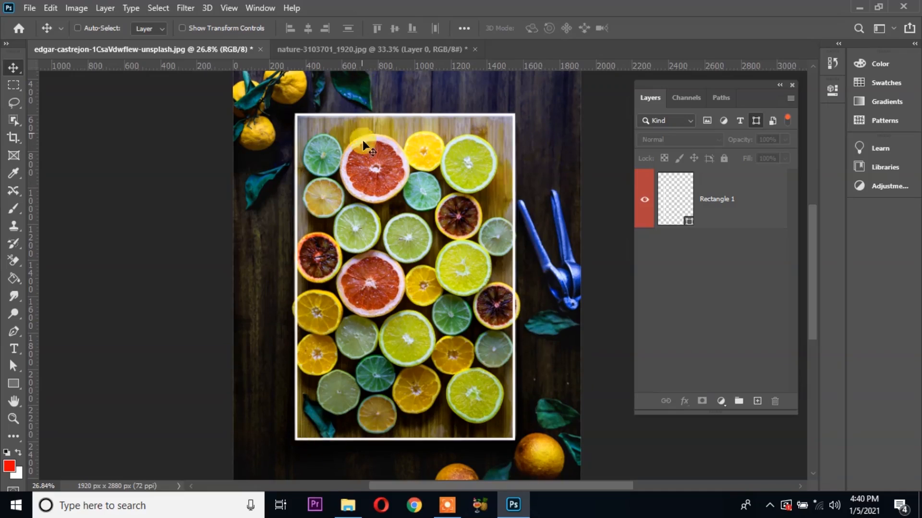
- Clear the shape layer filter and filter for smart objects, toggling the smart object filter off and back on
scroll(460, 216, "up", 1)
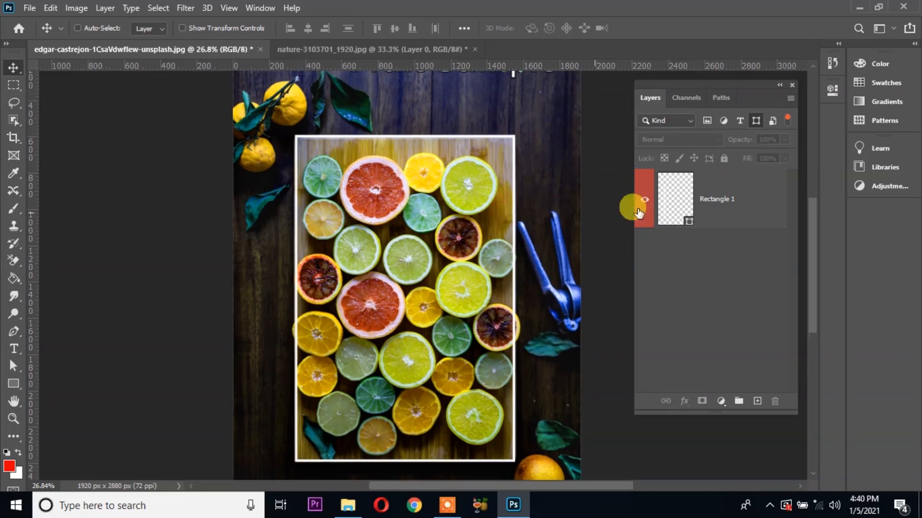
left_click(756, 122)
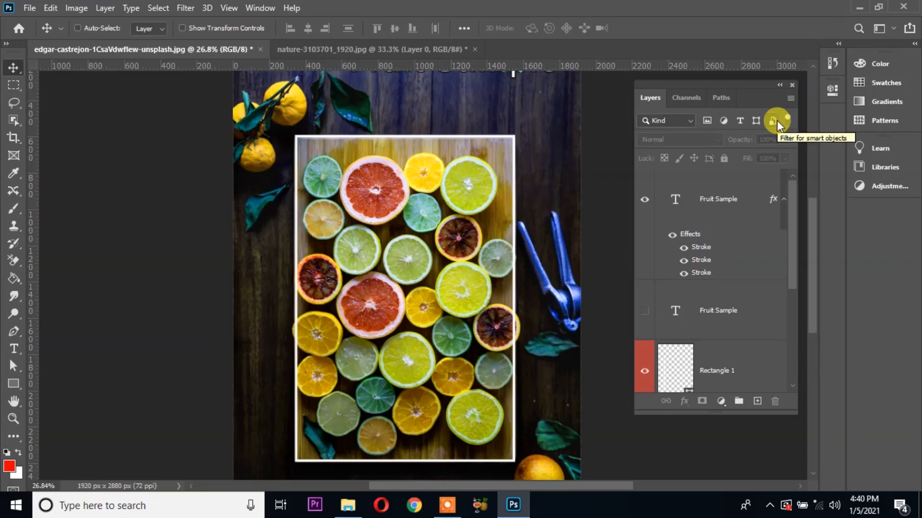
left_click(777, 120)
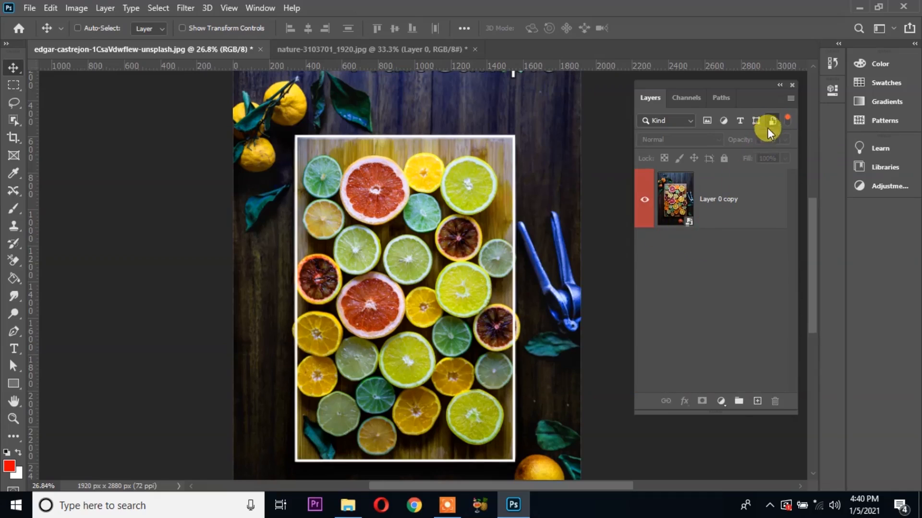
left_click(771, 122)
left_click(771, 122)
- Switch layer filtering off and back on, and clear the smart object filter to list all layers
left_click(787, 121)
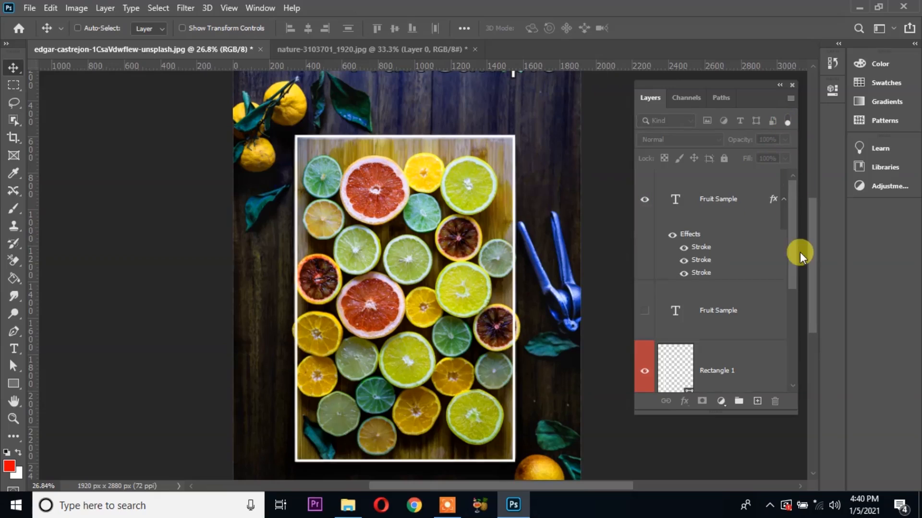
left_click_drag(796, 240, 793, 216)
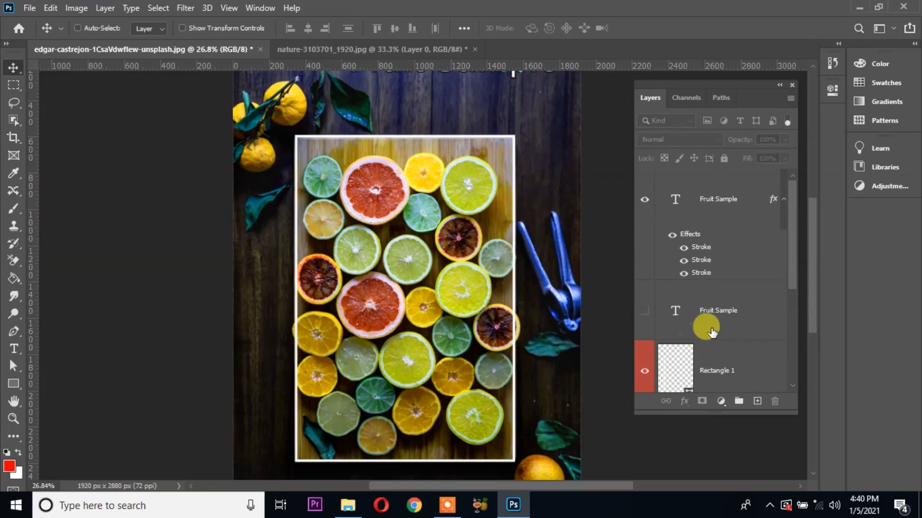
left_click(752, 287)
left_click(786, 120)
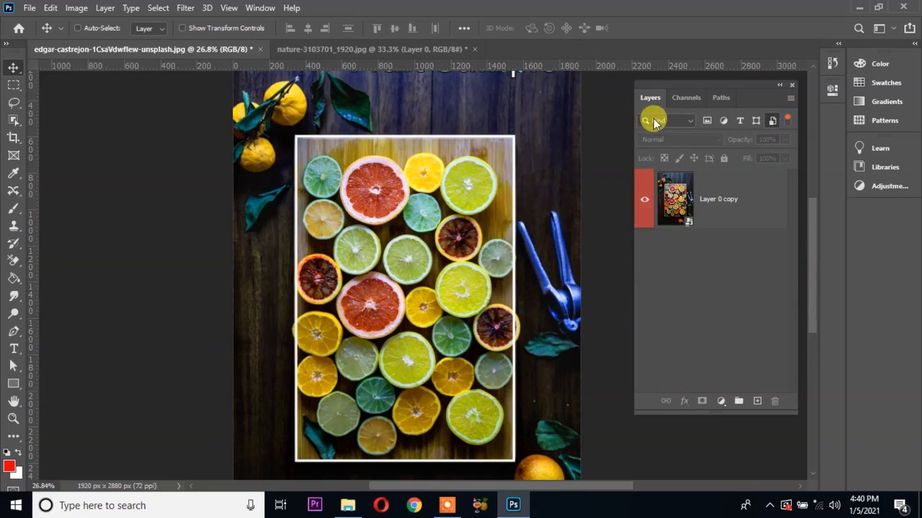
left_click(774, 121)
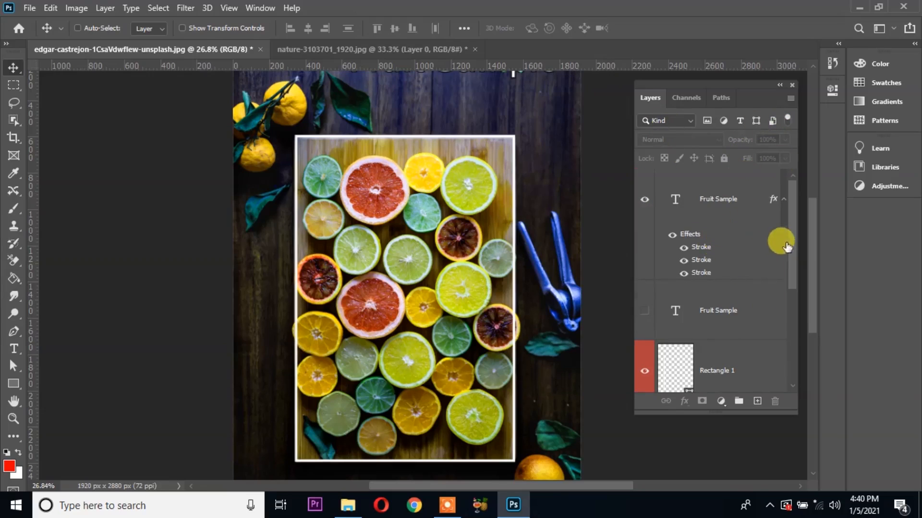
left_click_drag(795, 242, 712, 152)
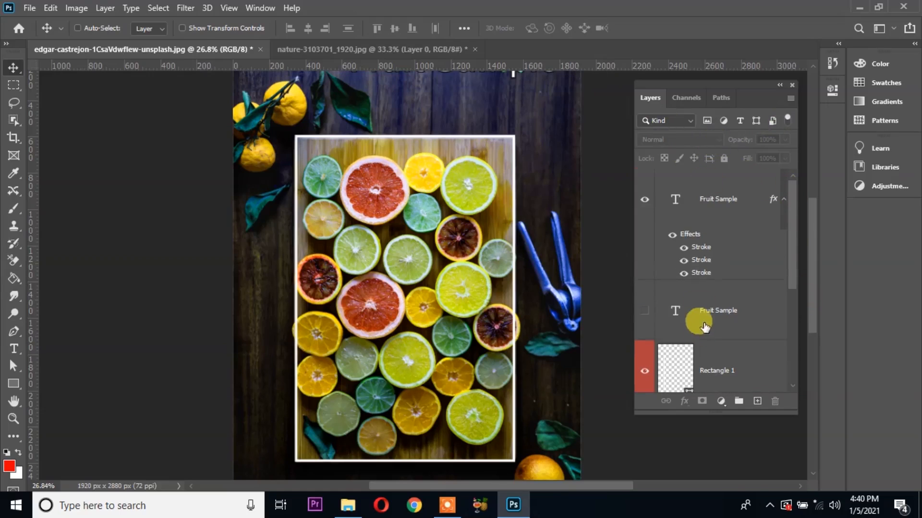
- Select the upper Fruit Sample text layer and look through the available blend modes without applying one
left_click(713, 199)
left_click(699, 138)
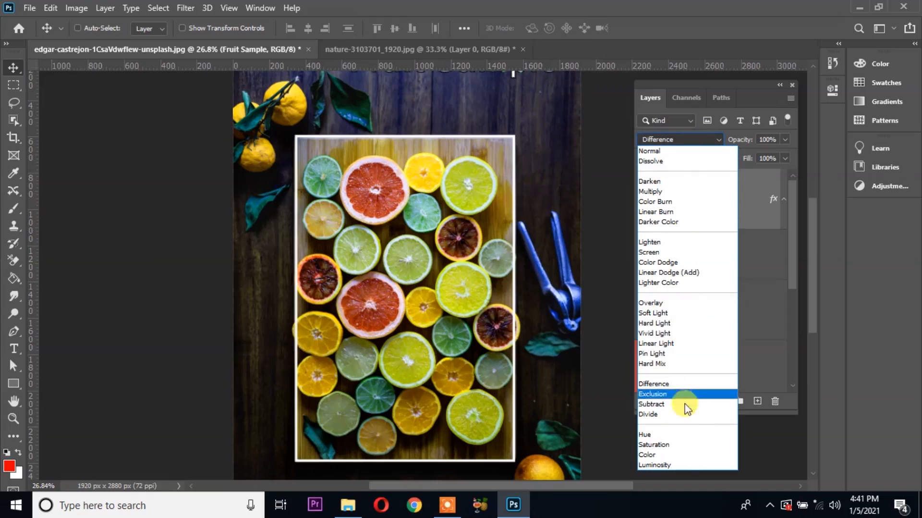
left_click(744, 85)
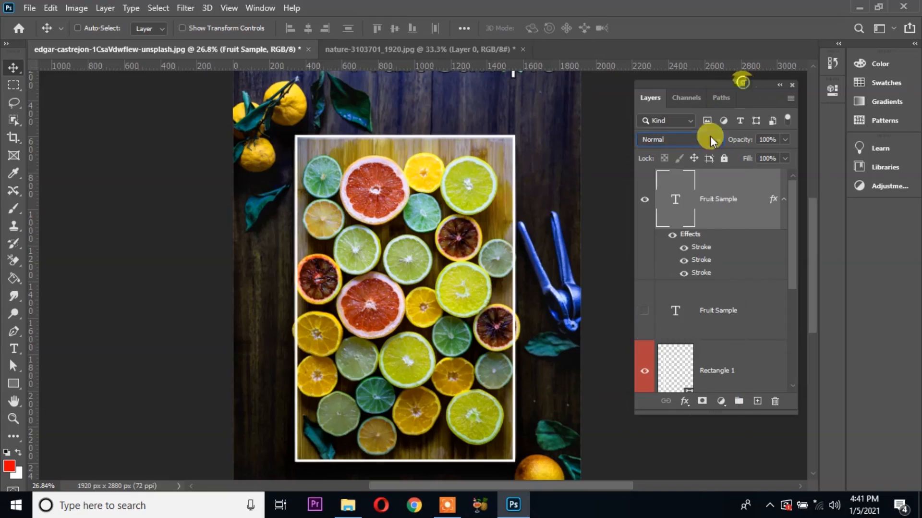
- Switch to the nature-3103701_1920.jpg document and place sunrise-1756274_1920.jpg from the Downloads image folder into it
left_click(424, 48)
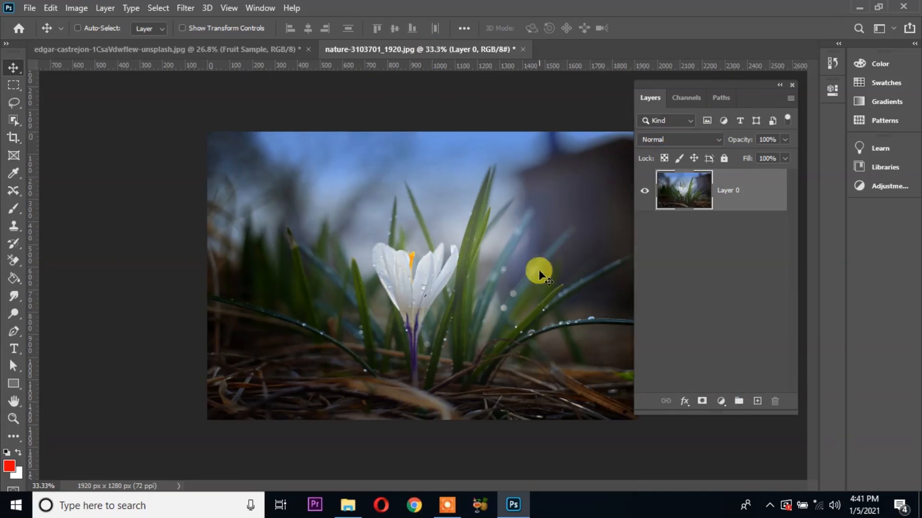
left_click(347, 504)
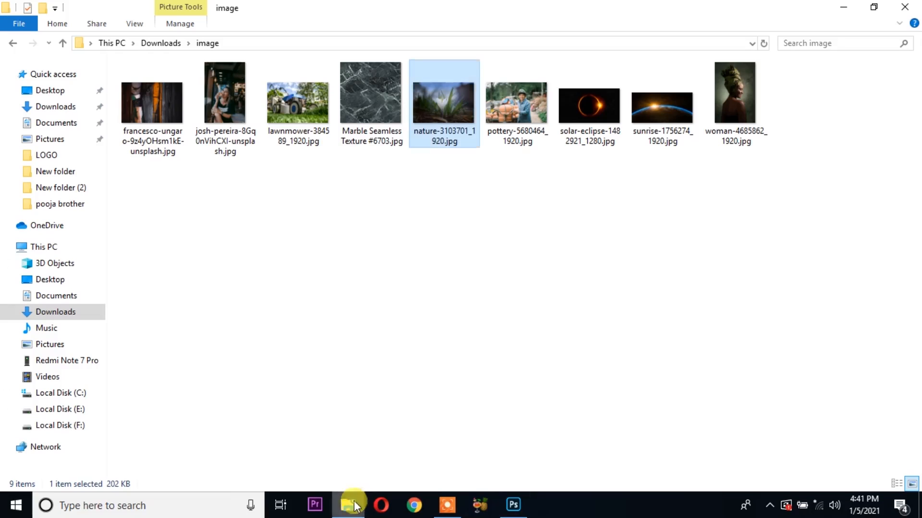
left_click(405, 245)
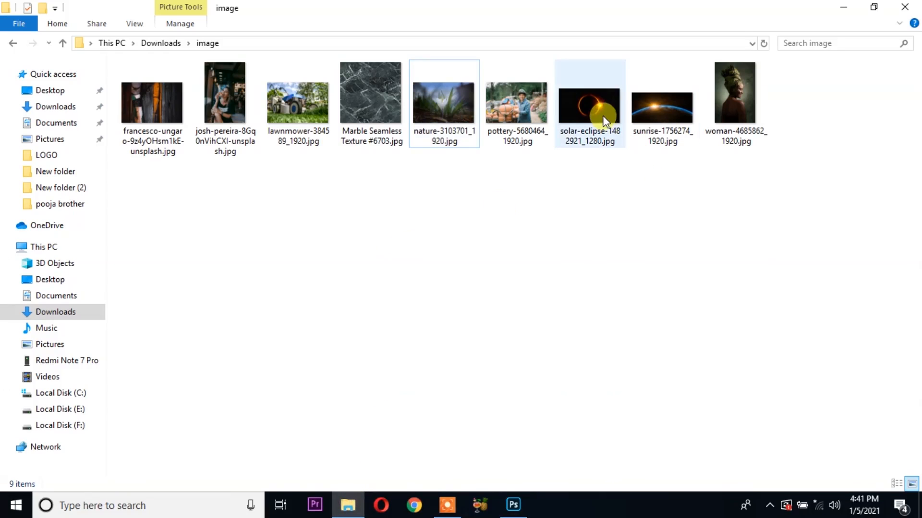
left_click_drag(658, 117, 535, 324)
left_click_drag(496, 165, 494, 164)
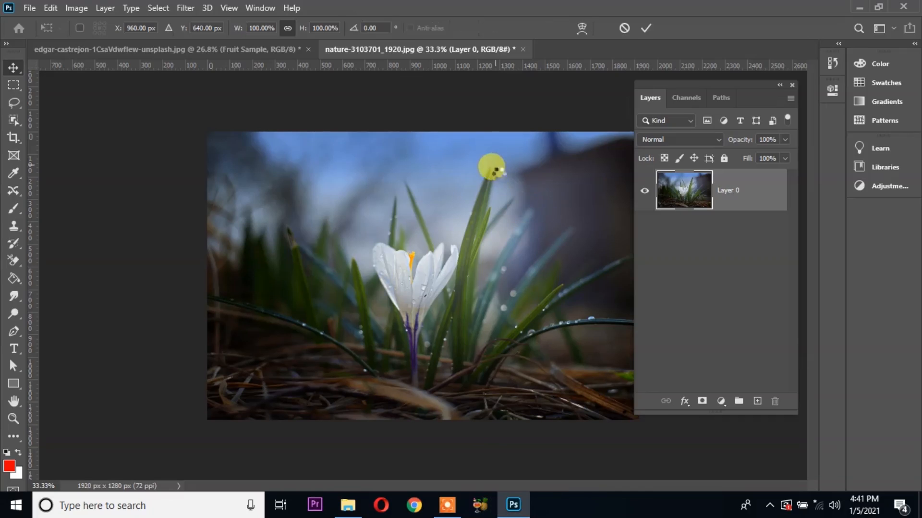
- Try to place solar-eclipse-1482921_1280.jpg from the image folder while the sunrise placement is still uncommitted
left_click(358, 504)
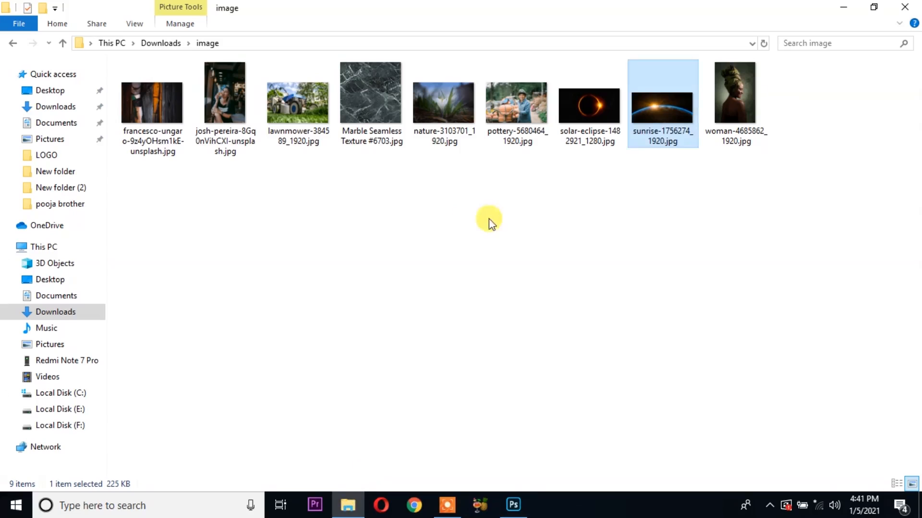
left_click_drag(590, 107, 473, 212)
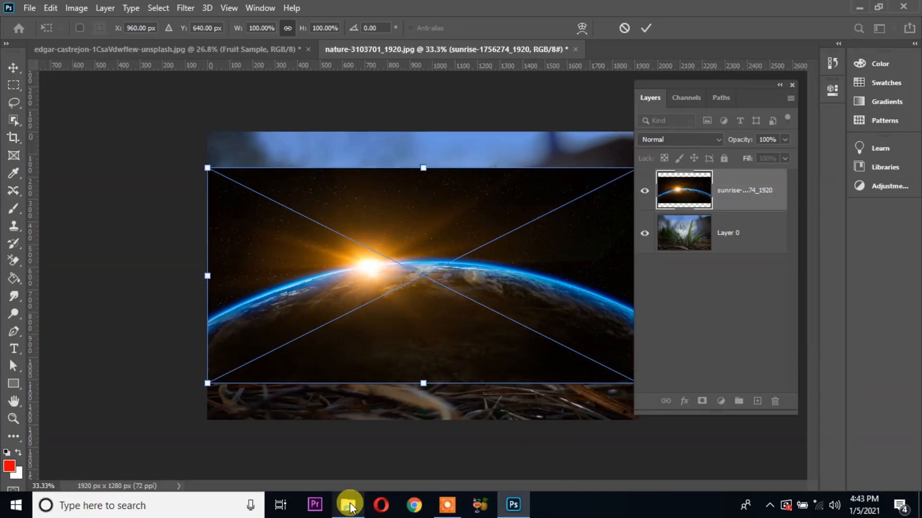
left_click(349, 505)
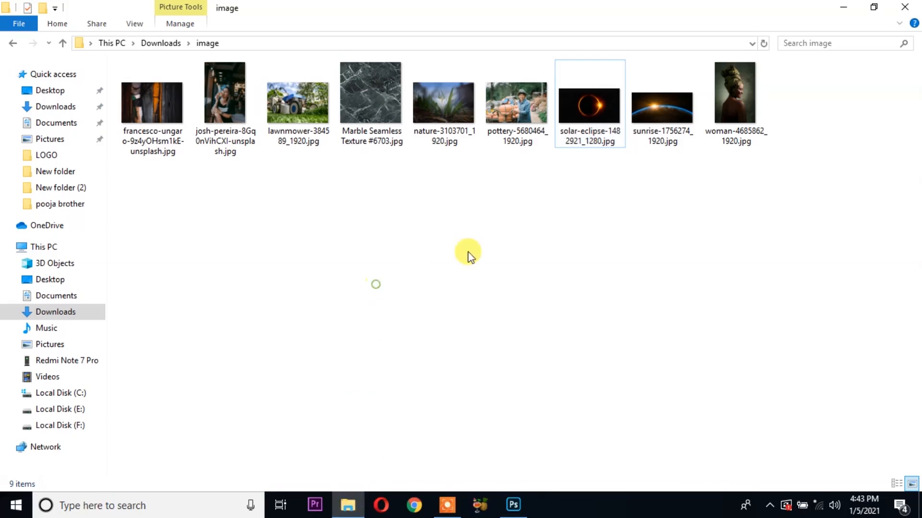
left_click_drag(591, 138, 464, 240)
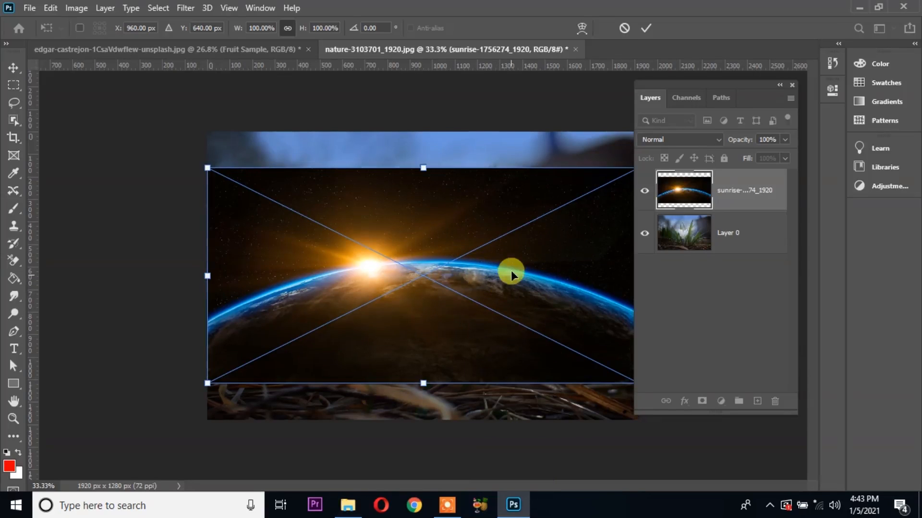
- Commit the sunrise image and place solar-eclipse-1482921_1280.jpg above it, enlarged to about the canvas width and shifted about 45 px right
key("Return")
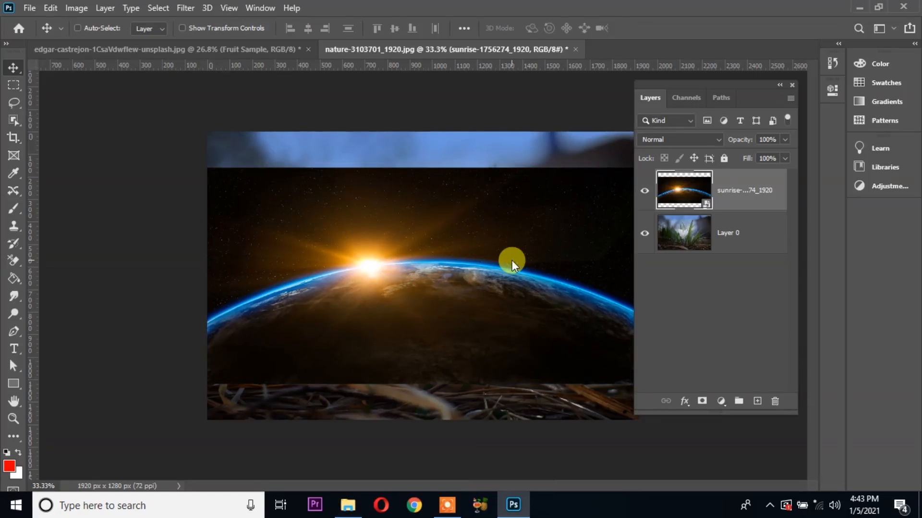
left_click(348, 504)
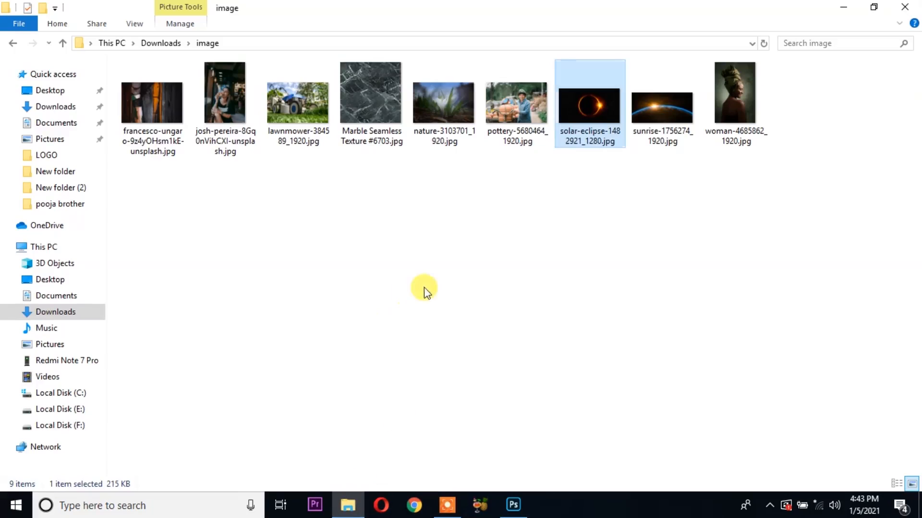
left_click_drag(589, 135, 438, 254)
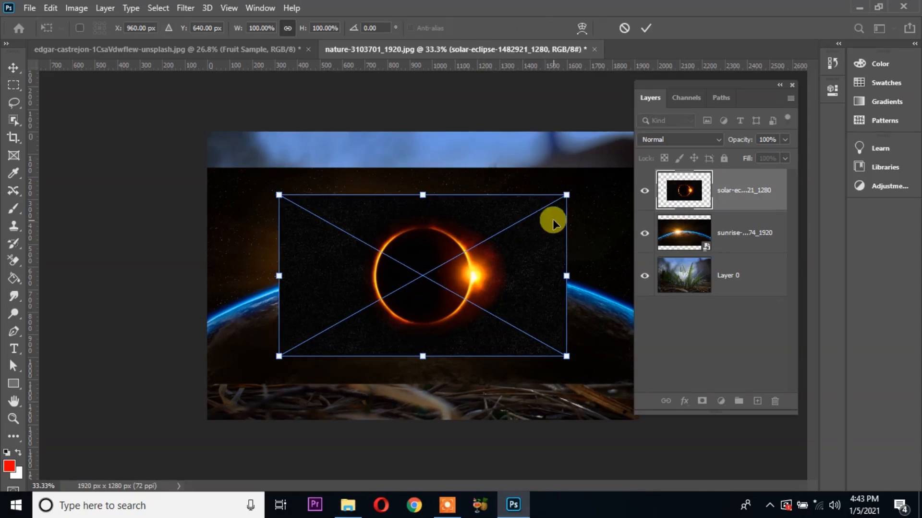
left_click_drag(566, 194, 641, 142)
left_click_drag(386, 304, 405, 295)
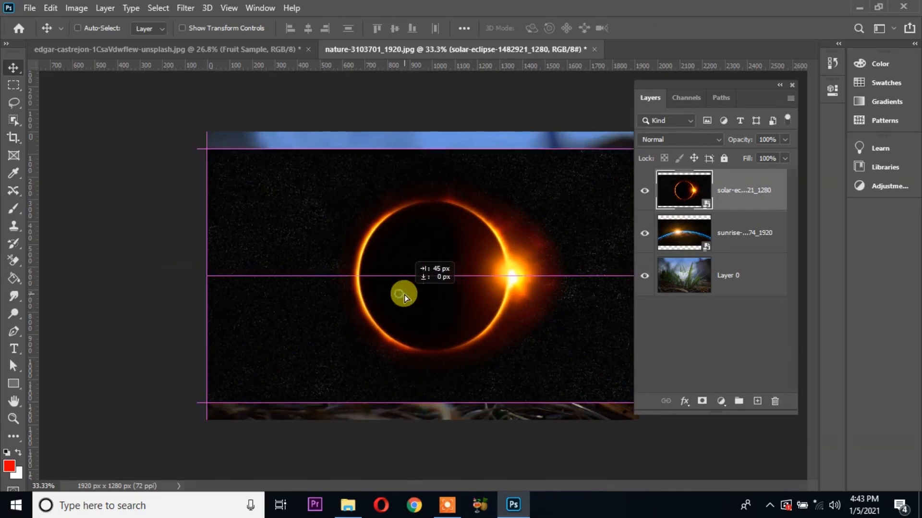
- Hide the eclipse layer, and scale the sunrise layer to about 121% with a slight shift to the right
left_click(645, 190)
left_click(645, 233)
left_click(645, 233)
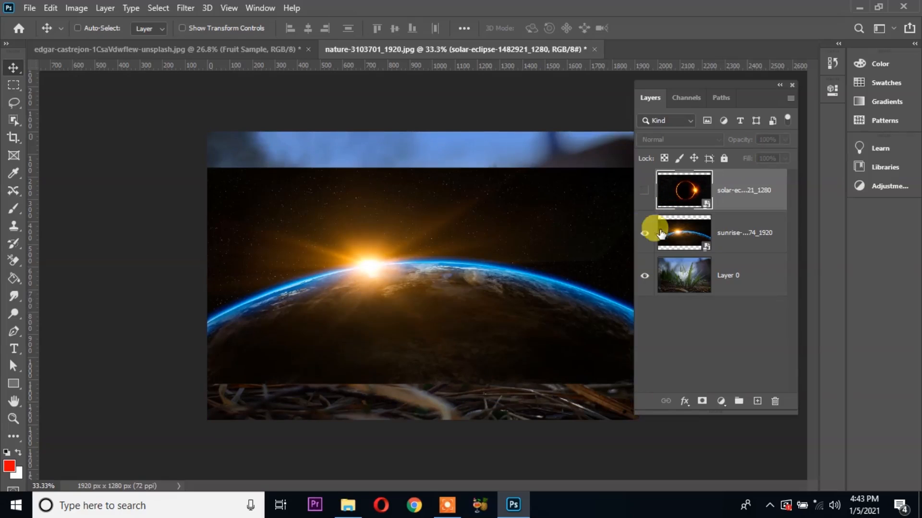
left_click(735, 231)
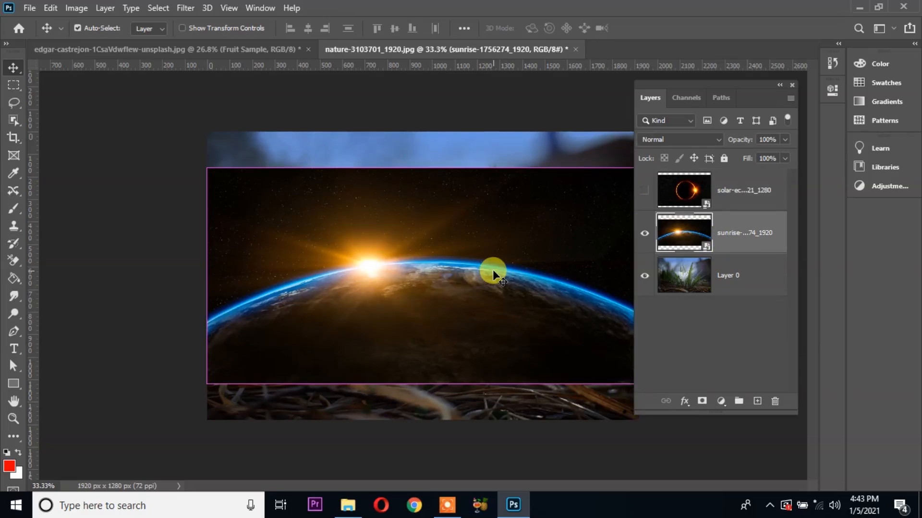
key("ctrl+t")
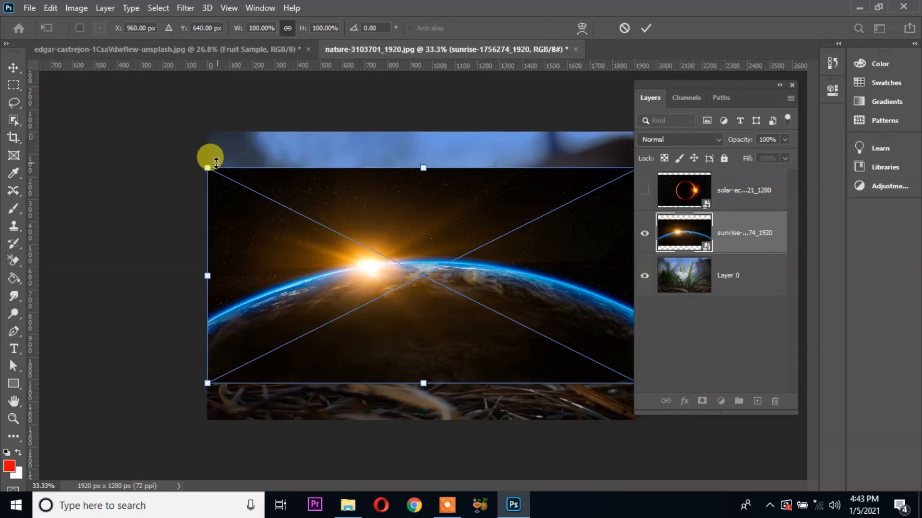
left_click_drag(211, 164, 161, 145)
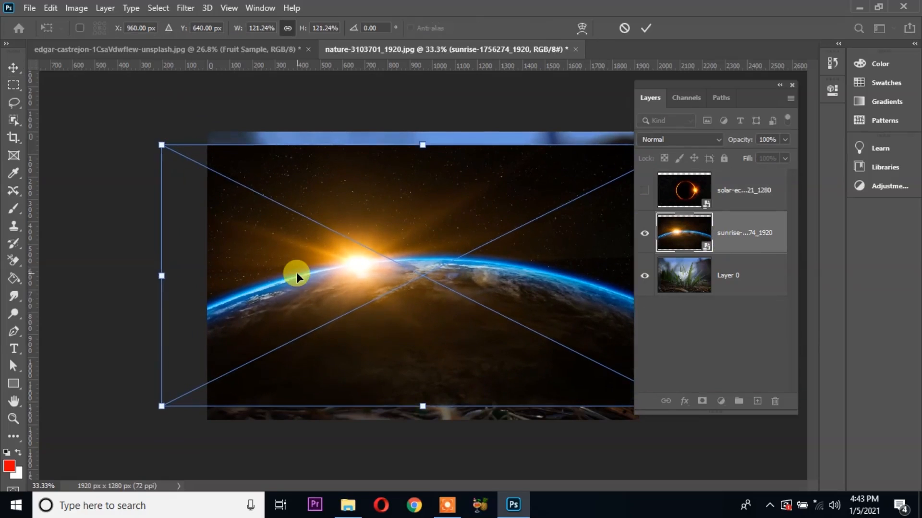
key("Return")
left_click_drag(360, 299, 373, 295)
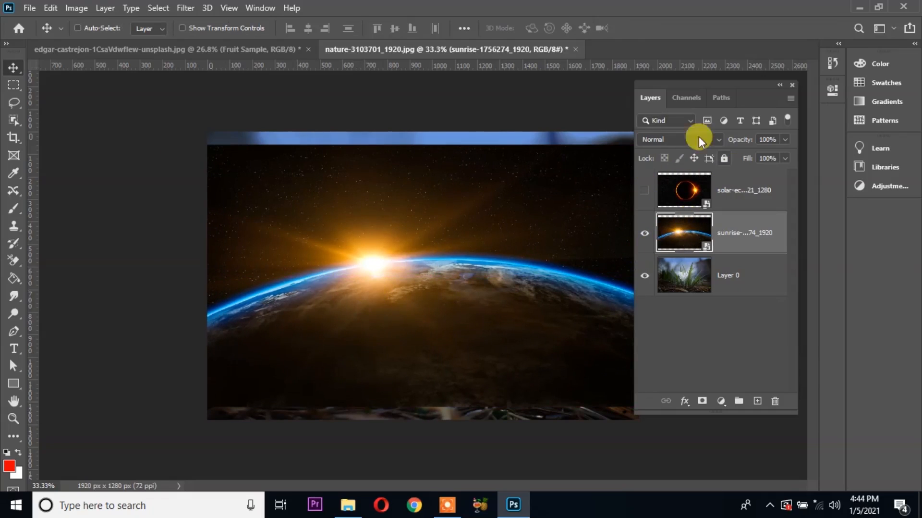
- Set the sunrise layer's blend mode to Screen and move the layer slightly up over the flower
left_click(666, 140)
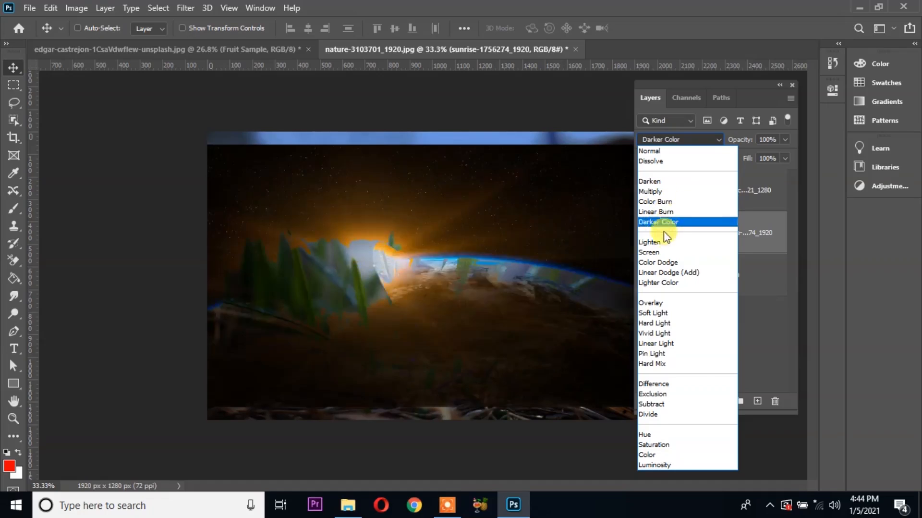
left_click(658, 252)
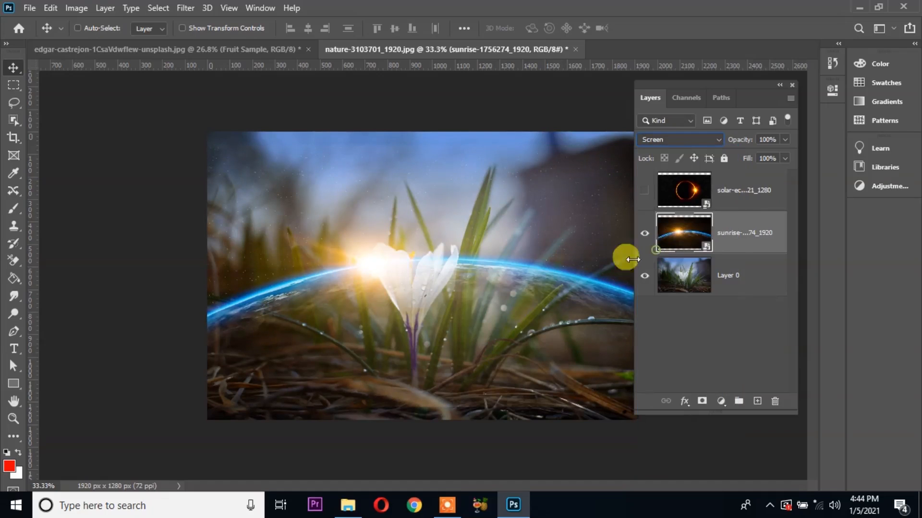
mouse_move(515, 262)
left_mouse_down()
mouse_move(531, 231)
mouse_move(524, 216)
mouse_move(515, 253)
left_mouse_up()
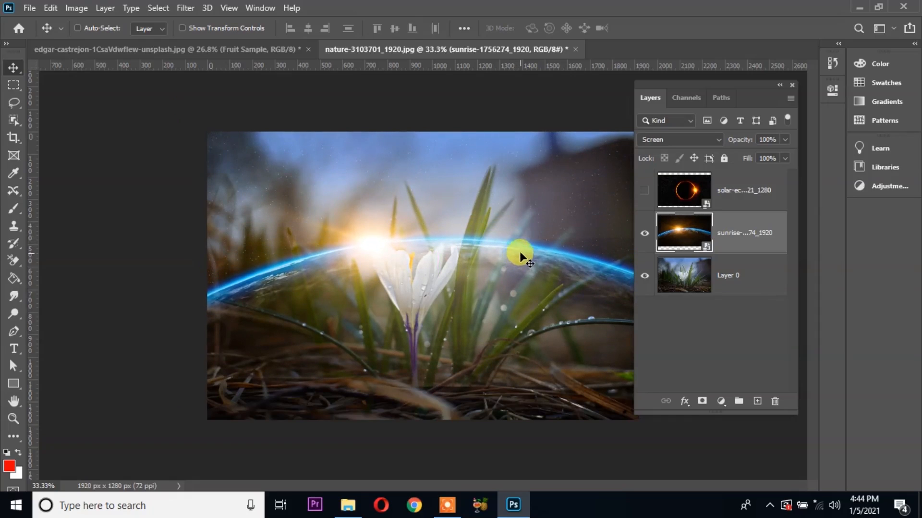
- Hide the sunrise layer, and select the eclipse layer and make it visible
left_click(649, 235)
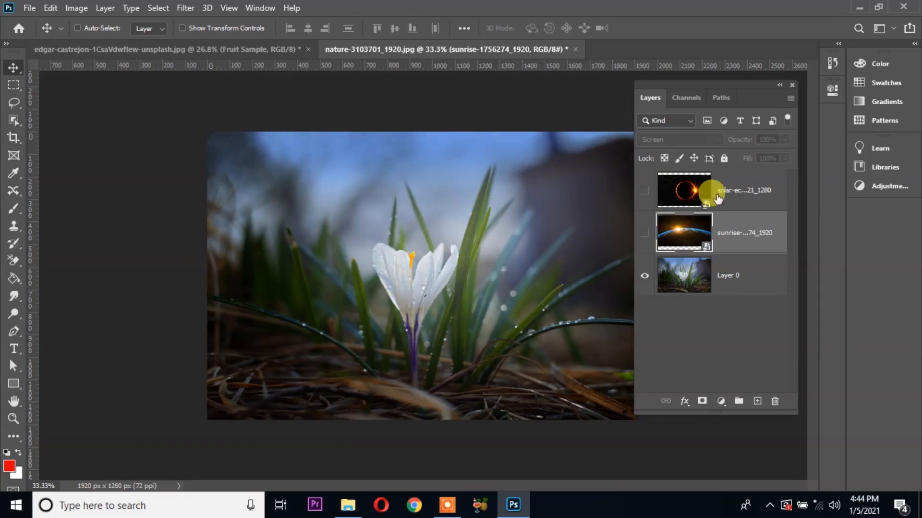
left_click(687, 189)
left_click(644, 191)
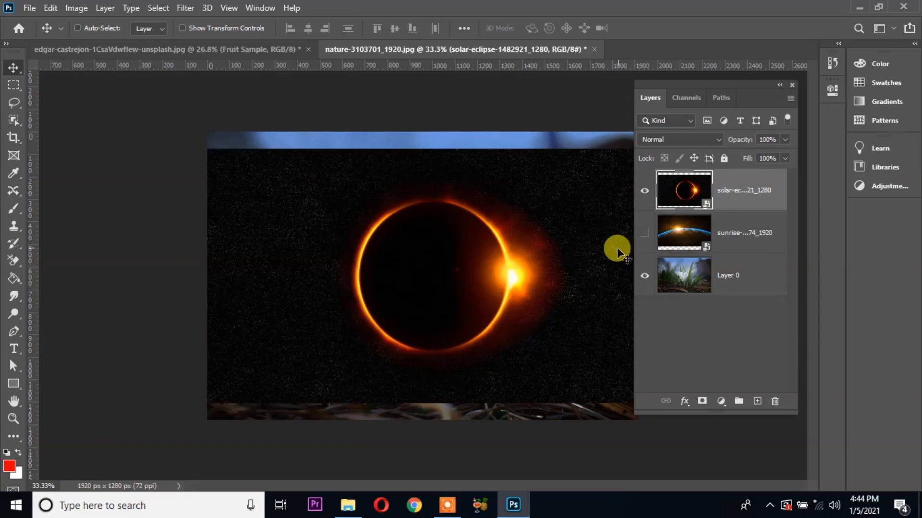
- Set the eclipse layer's blend mode to Screen and move it slightly left so the ring surrounds the white flower
left_click(702, 138)
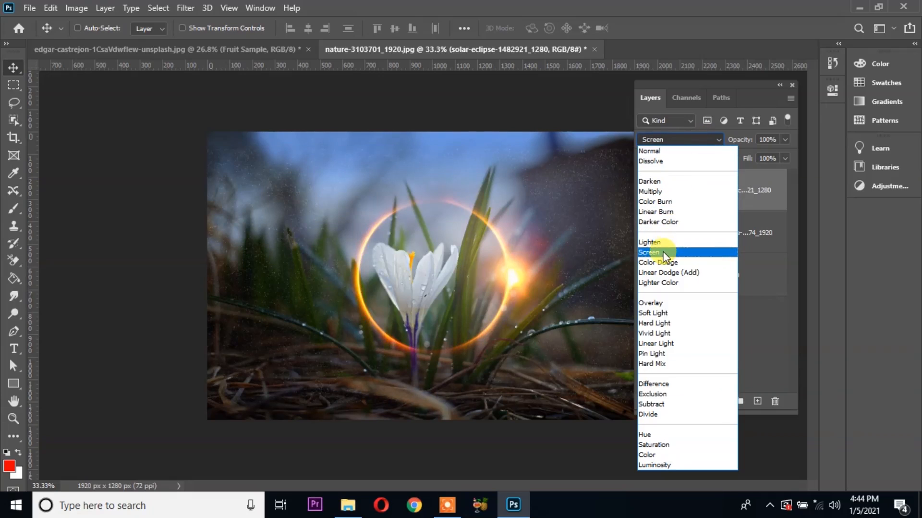
left_click(664, 252)
mouse_move(504, 281)
left_mouse_down()
mouse_move(486, 274)
mouse_move(502, 279)
left_mouse_up()
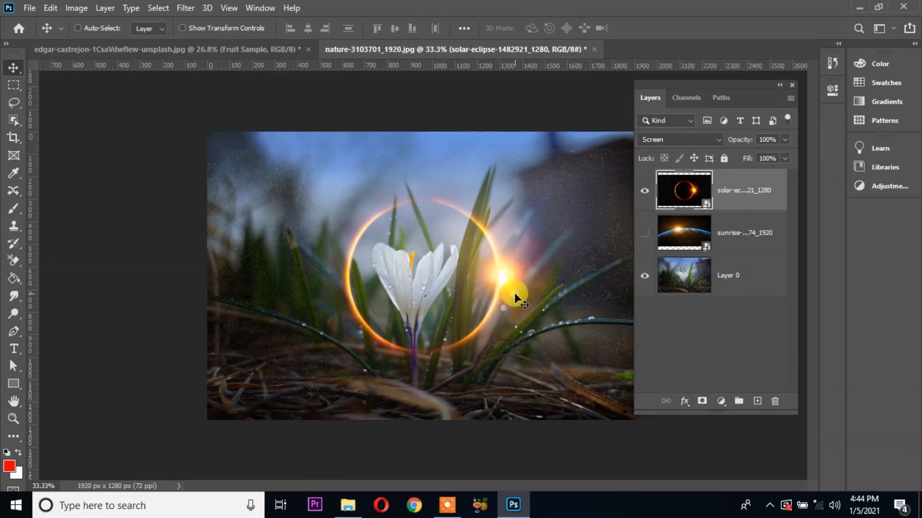
scroll(480, 283, "up", 3)
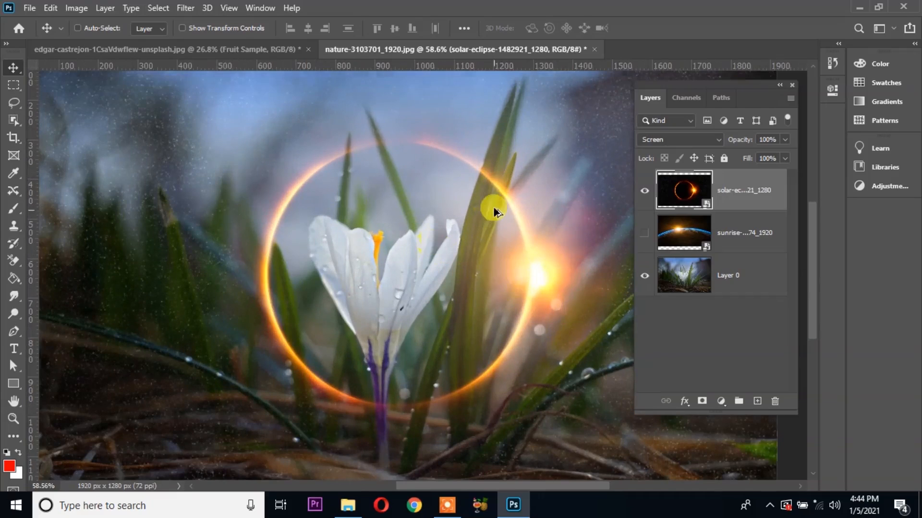
- Hide the eclipse layer, and open lotus-2073663_1280.png from the Downloads folder as a separate document
scroll(495, 211, "down", 3)
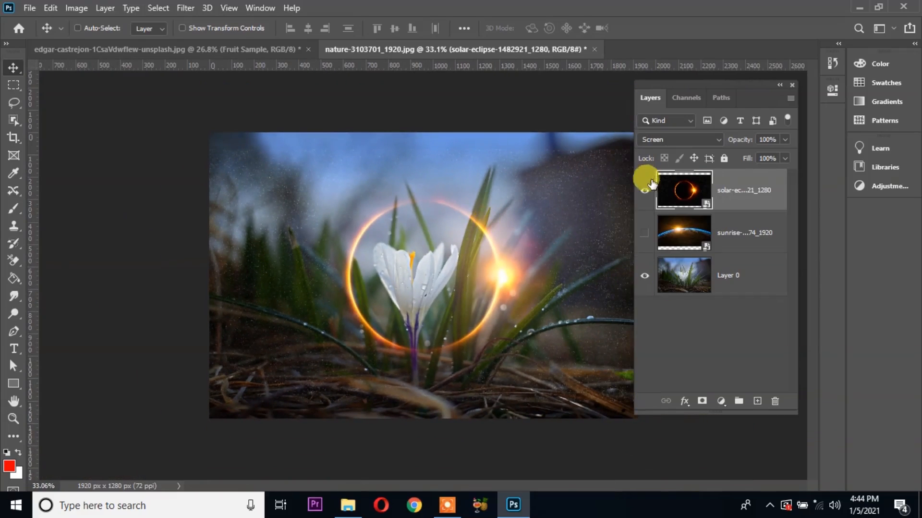
left_click(649, 186)
left_click(351, 505)
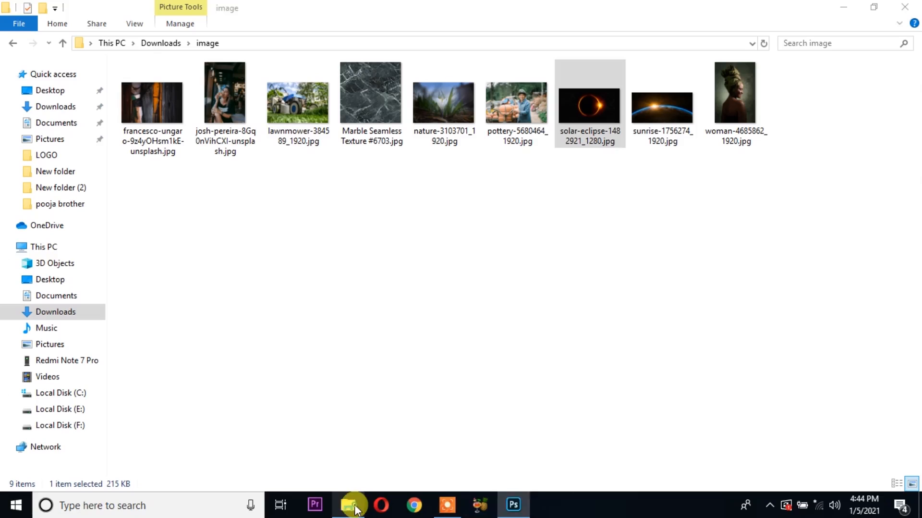
left_click(56, 106)
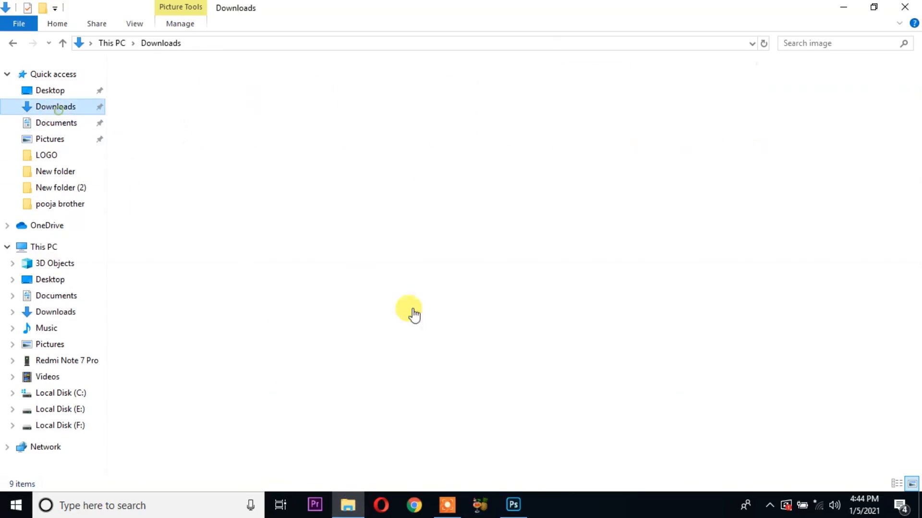
scroll(531, 307, "down", 10)
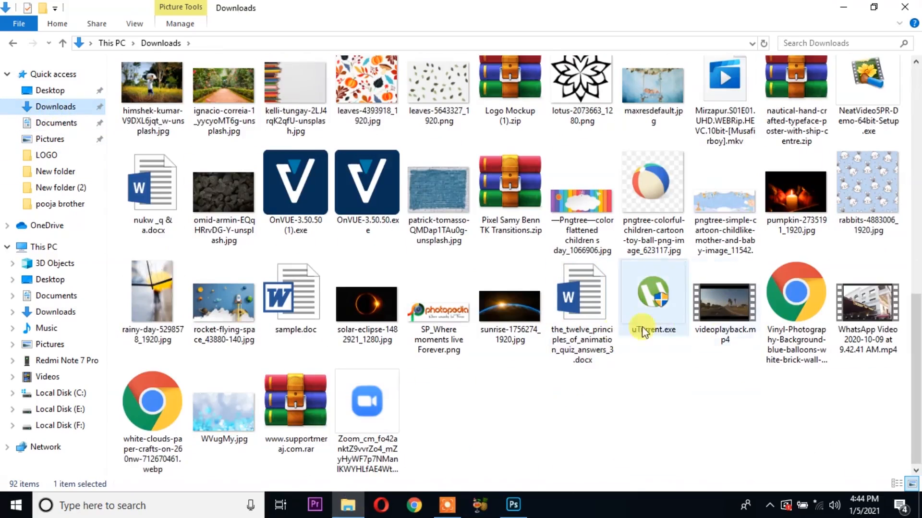
scroll(523, 336, "up", 2)
left_click_drag(581, 204, 633, 49)
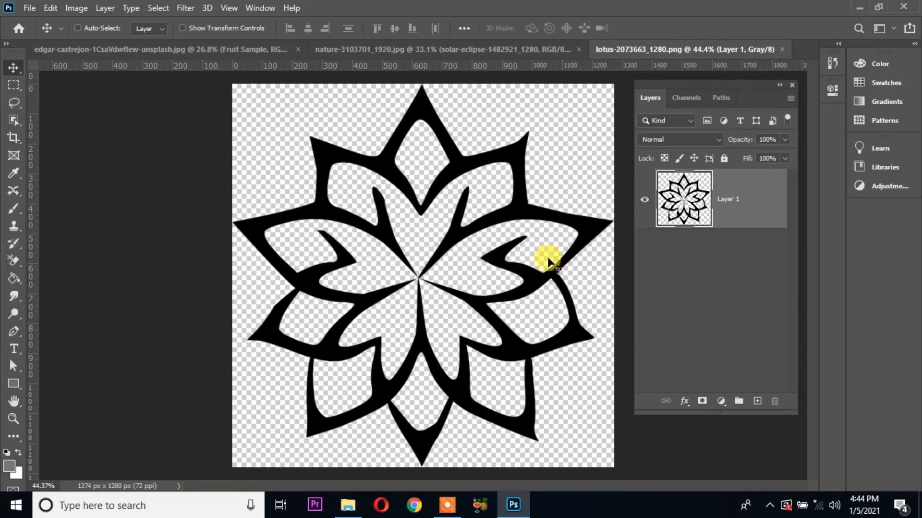
- Add a new layer beneath the lotus layer and fill it with the white background color
left_click(760, 292)
left_click(757, 401)
left_click_drag(725, 201, 745, 324)
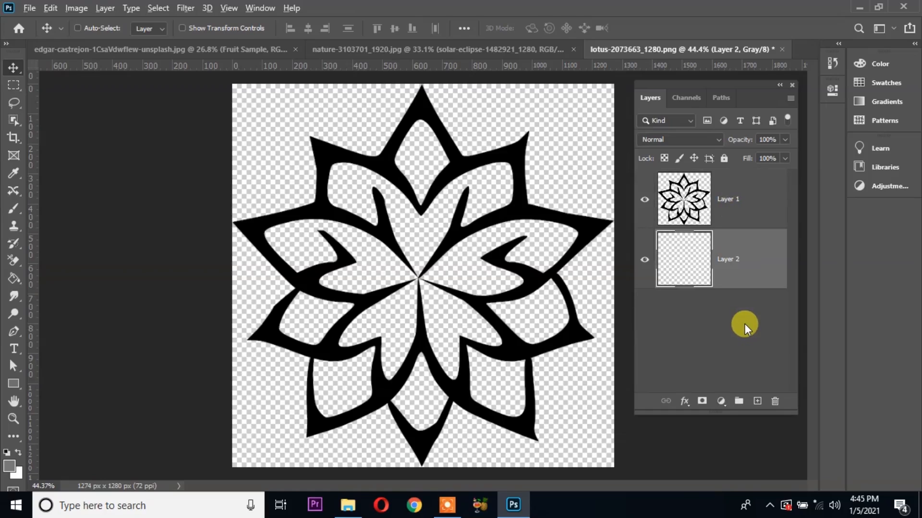
key("ctrl+BackSpace")
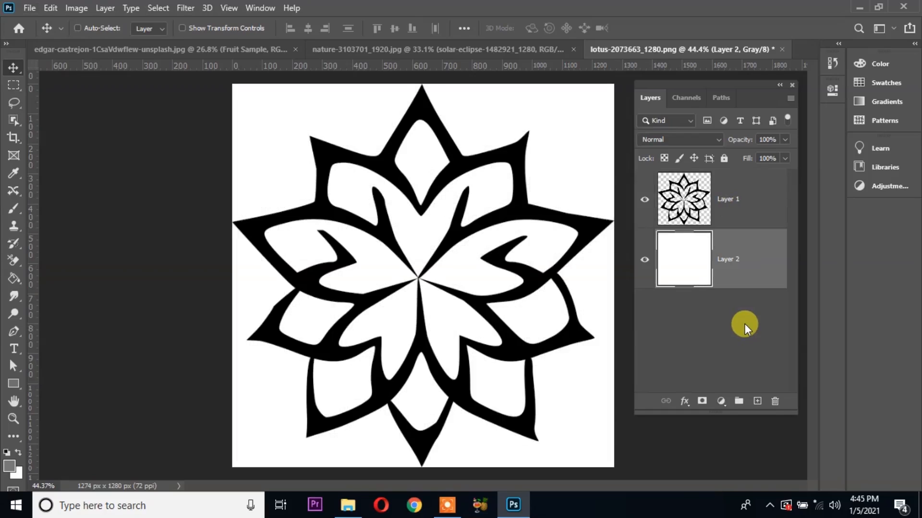
- Merge the lotus layer down into the white layer and copy the result into the nature-3103701_1920.jpg document, centred over the flower
left_click(744, 200)
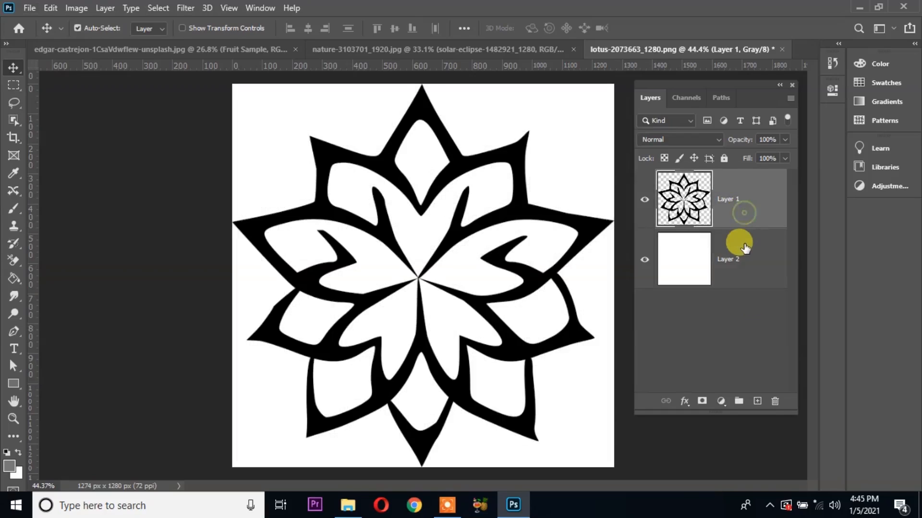
key("ctrl+e")
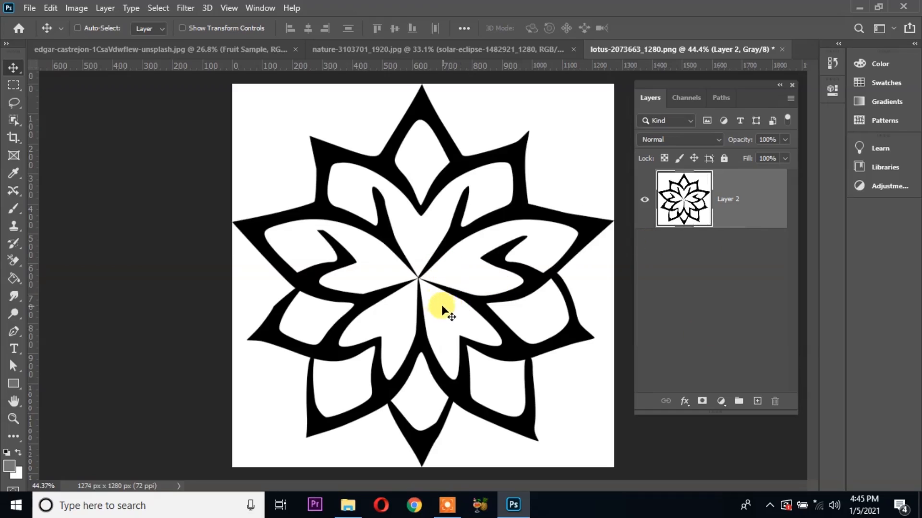
left_click_drag(456, 227, 424, 129)
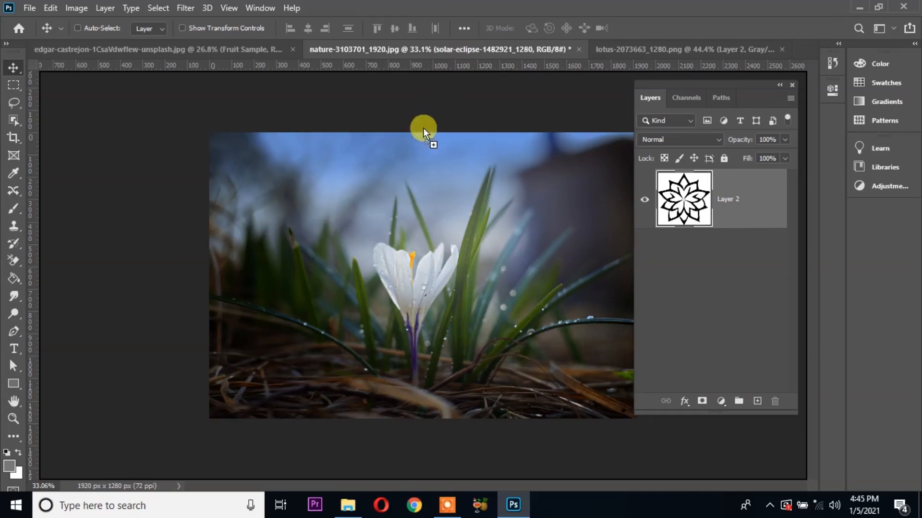
left_click_drag(418, 244, 461, 286)
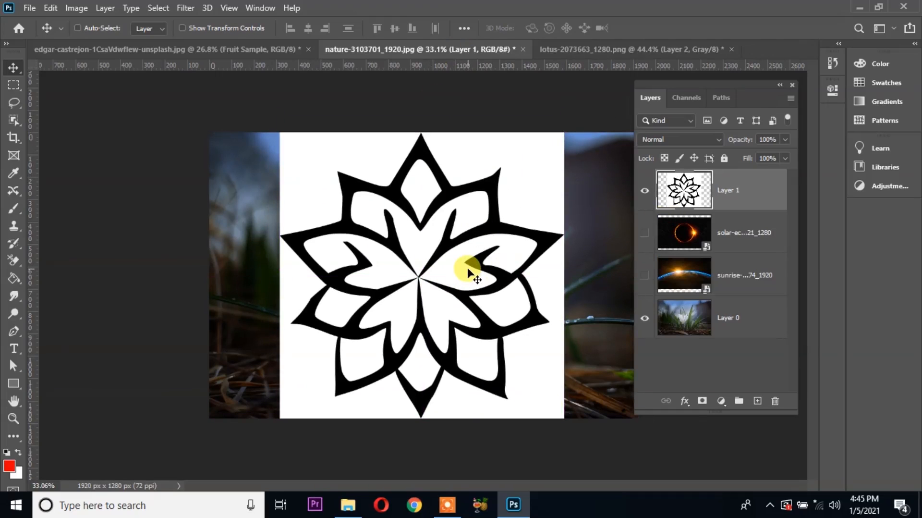
- Try the Multiply and Screen blend modes on the lotus layer, and set it back to Normal
left_click(676, 139)
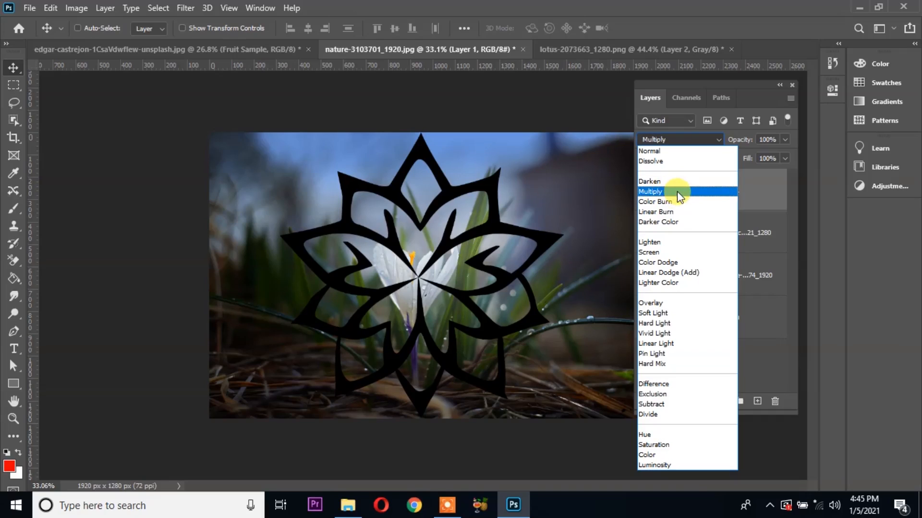
left_click(680, 192)
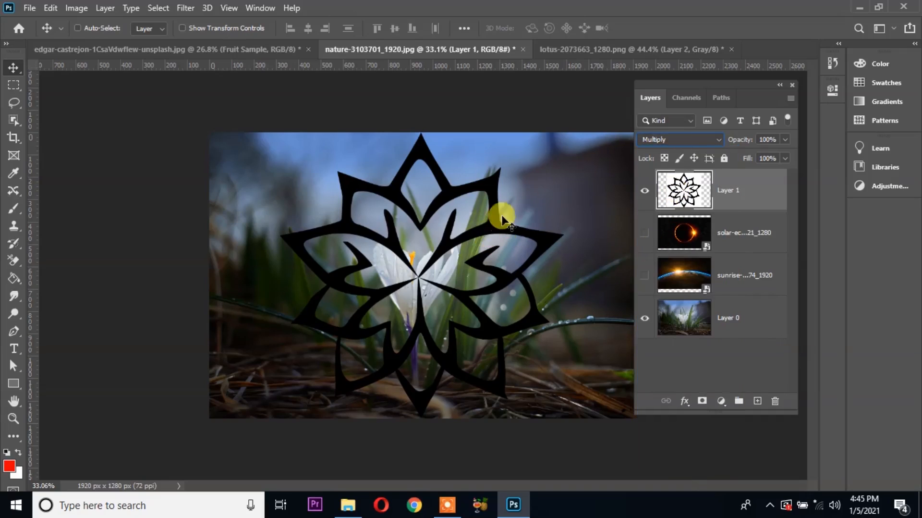
left_click(675, 139)
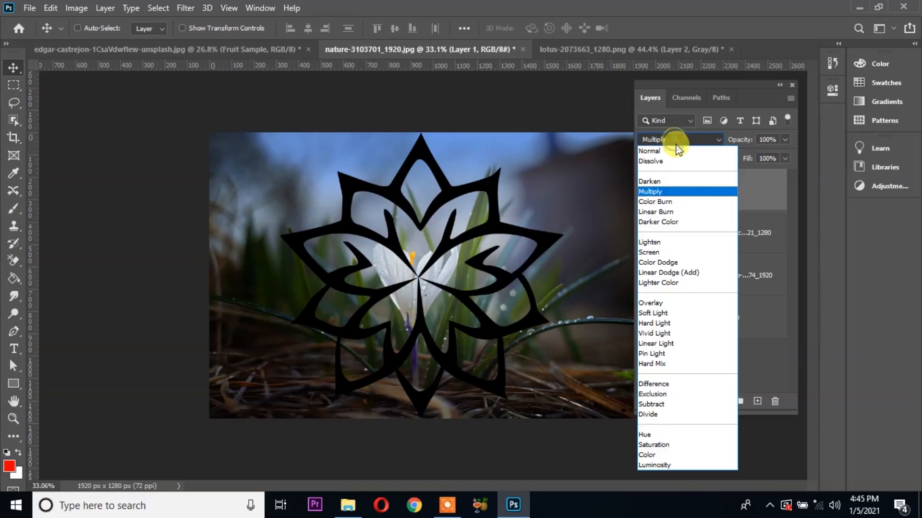
left_click(674, 255)
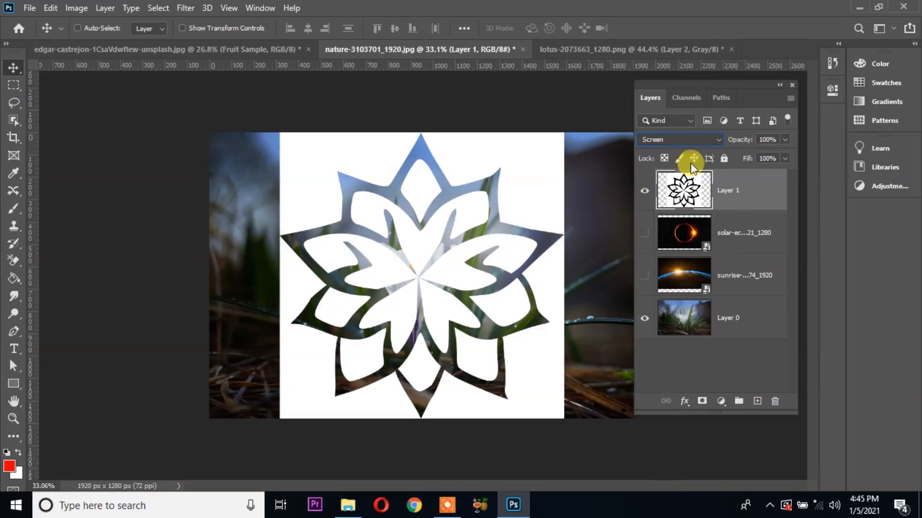
left_click(700, 137)
left_click(698, 152)
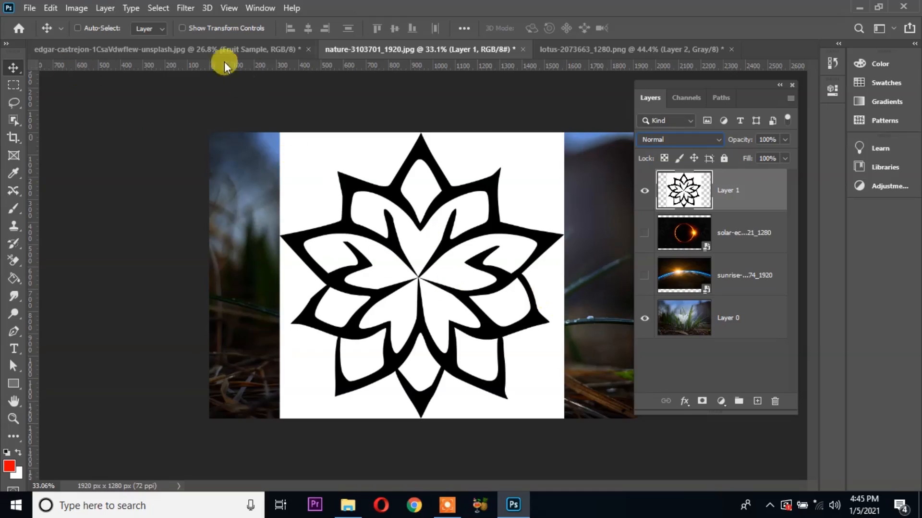
- Invert the colors of the lotus layer with the Invert adjustment
left_click(85, 9)
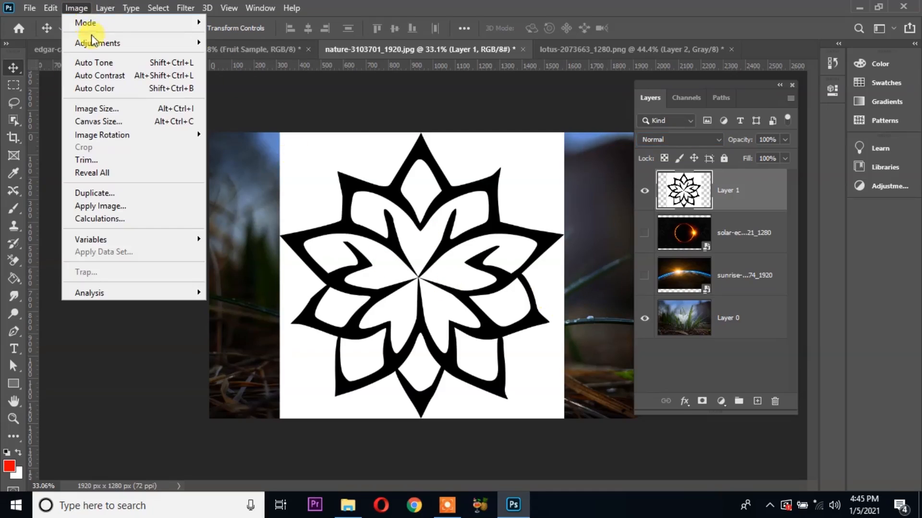
mouse_move(98, 44)
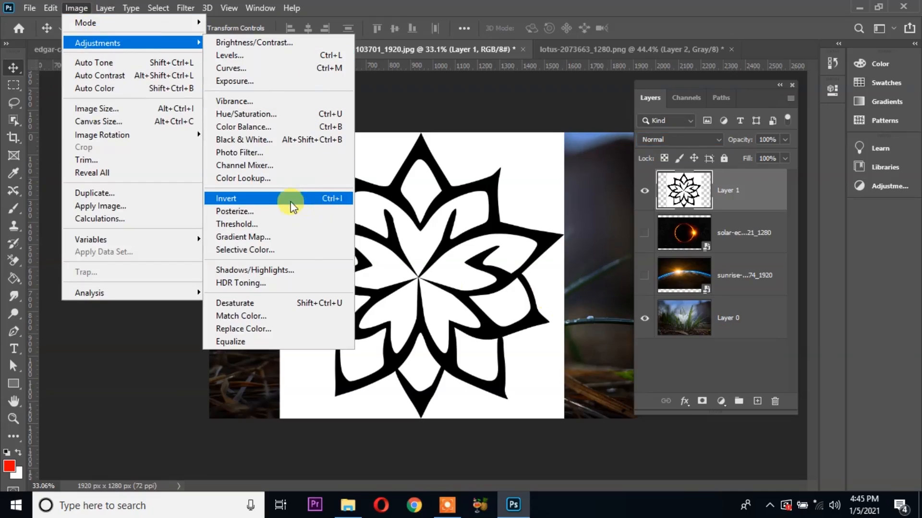
left_click(566, 116)
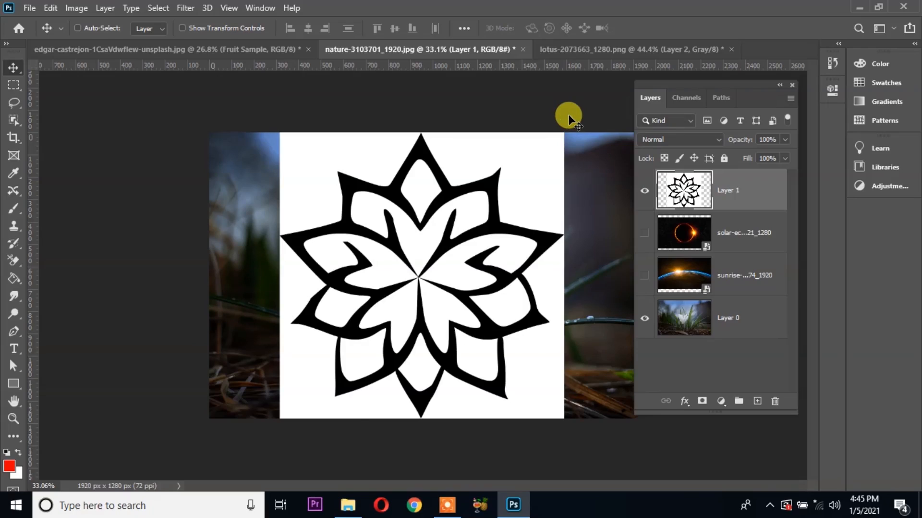
key("ctrl+i")
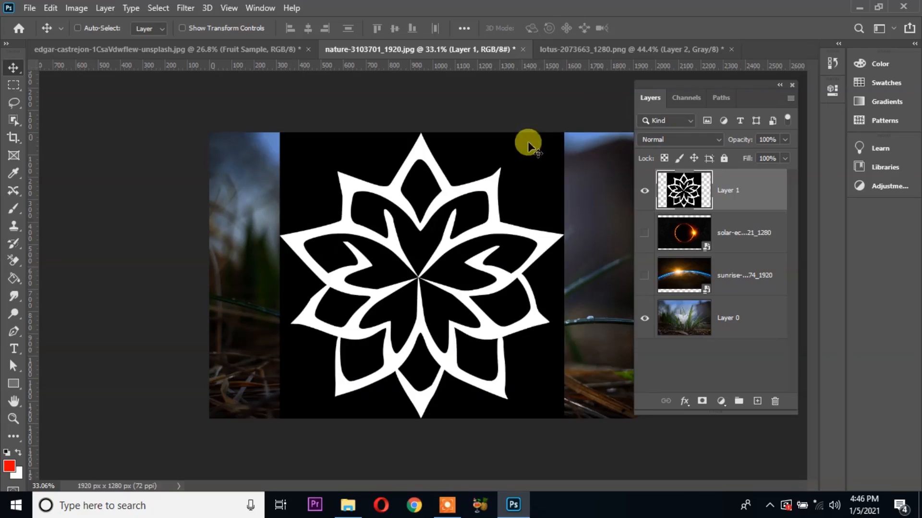
- Try Multiply and settle on Screen as the inverted lotus layer's blend mode, and move the layer slightly left
left_click(667, 140)
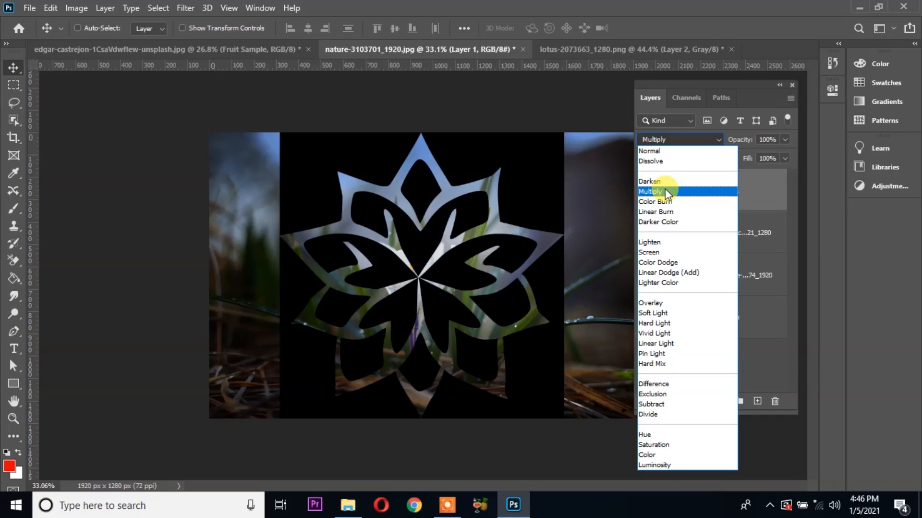
left_click(665, 191)
left_click(674, 140)
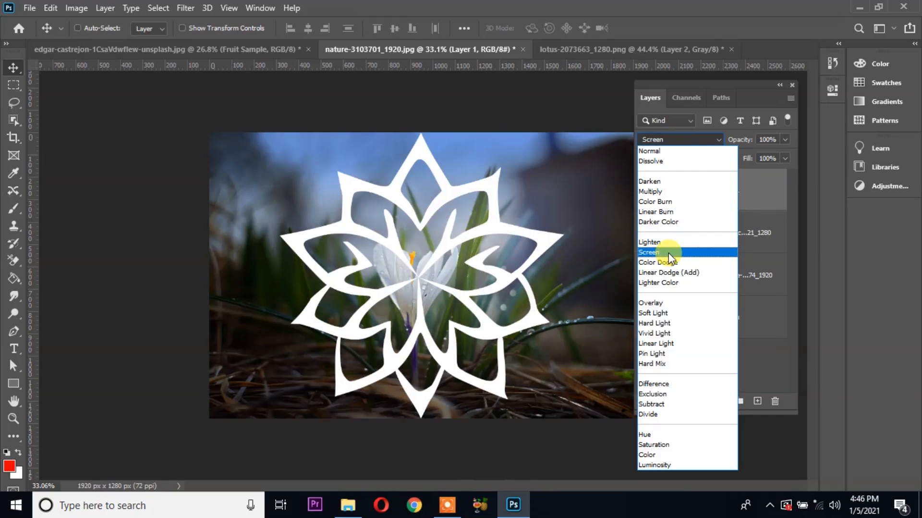
left_click(668, 252)
left_click_drag(500, 273, 453, 278)
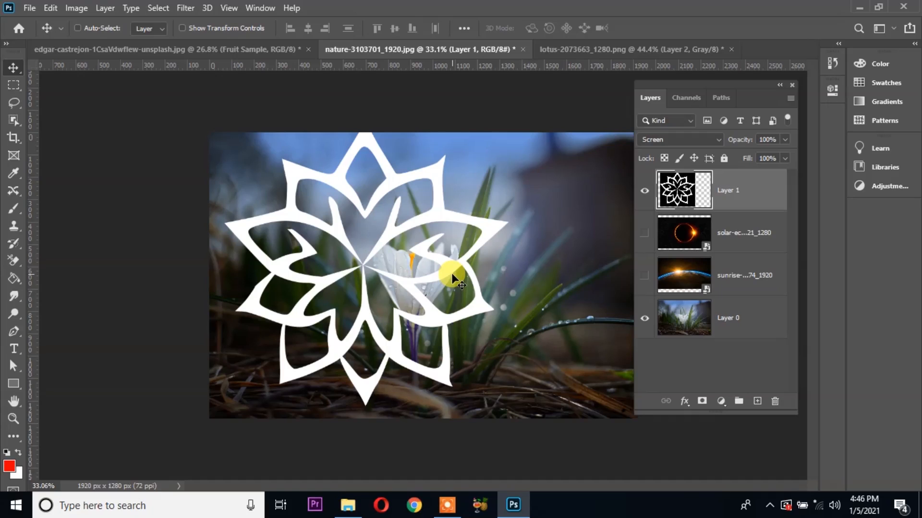
mouse_move(453, 277)
left_mouse_down()
mouse_move(591, 273)
mouse_move(469, 283)
left_mouse_up()
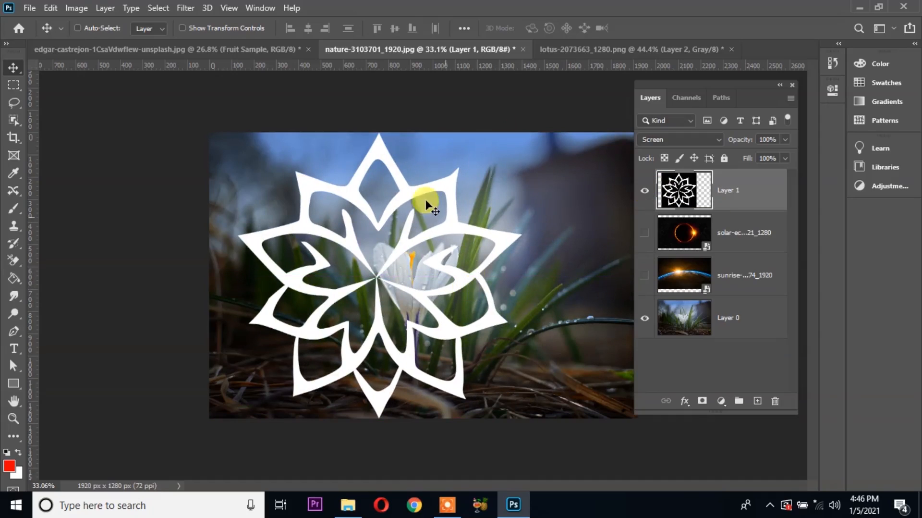
- Hide the lotus layer, and make the eclipse layer visible and select it
left_click(679, 140)
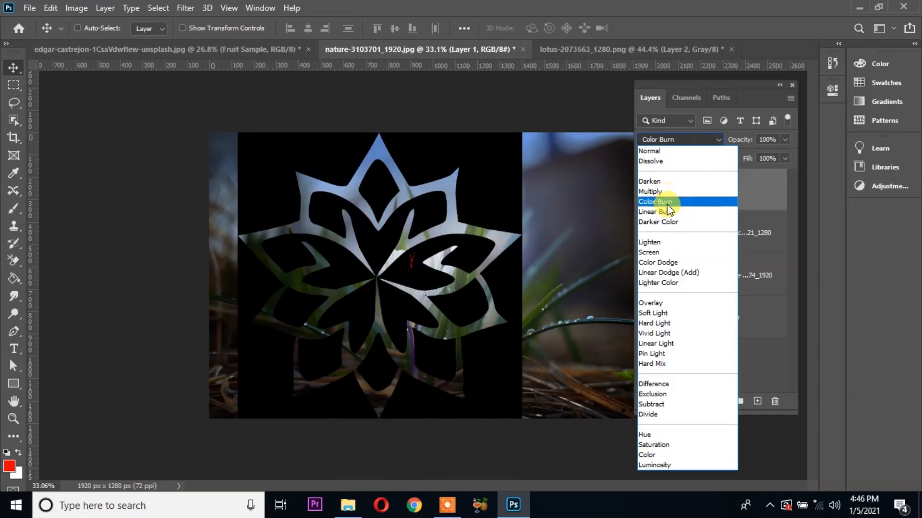
left_click(742, 200)
left_click(645, 190)
left_click(644, 233)
left_click(652, 224)
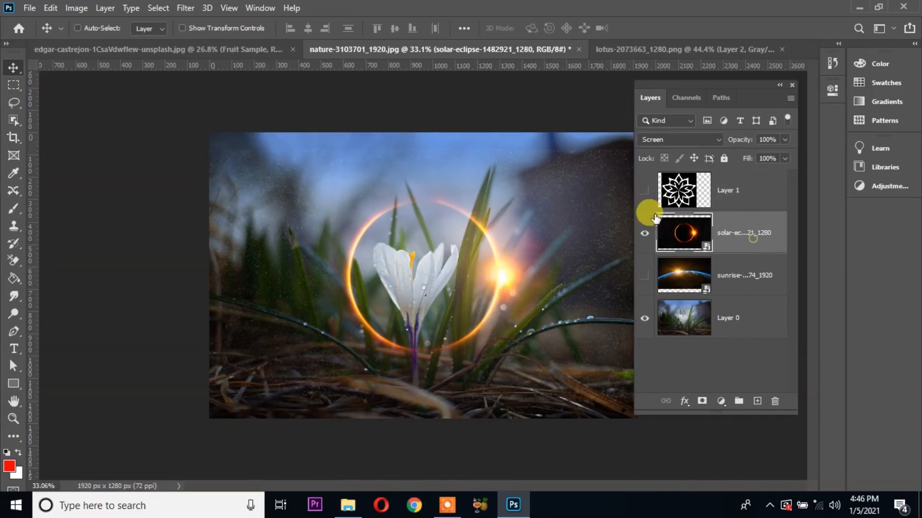
- Preview the other blend modes on the eclipse layer, down to Color, and keep it on Screen
left_click(678, 139)
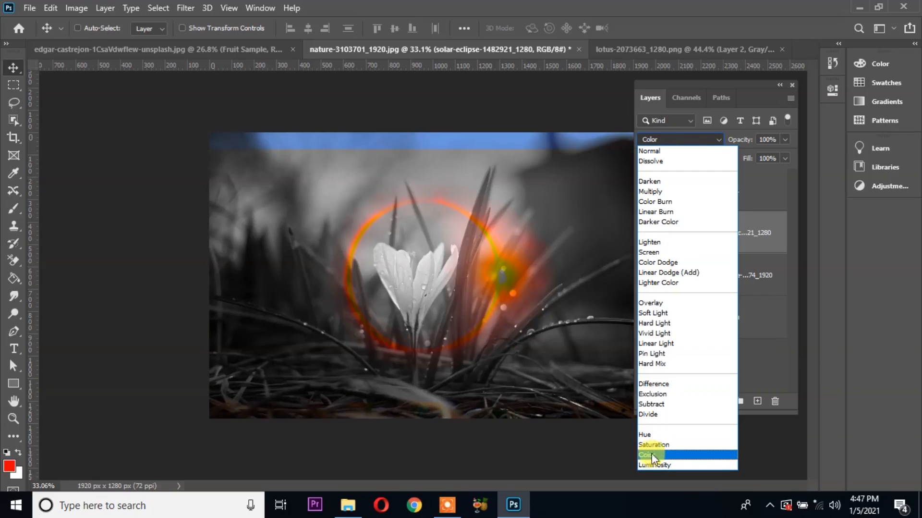
left_click(569, 447)
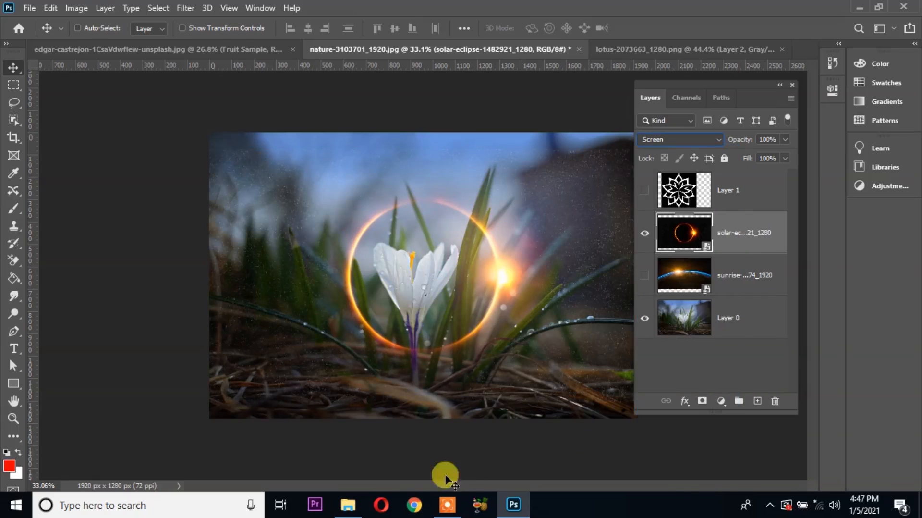
- Open pottery-5680464_1920.jpg from the image folder as a separate document, and close the lotus document without saving
left_click(346, 504)
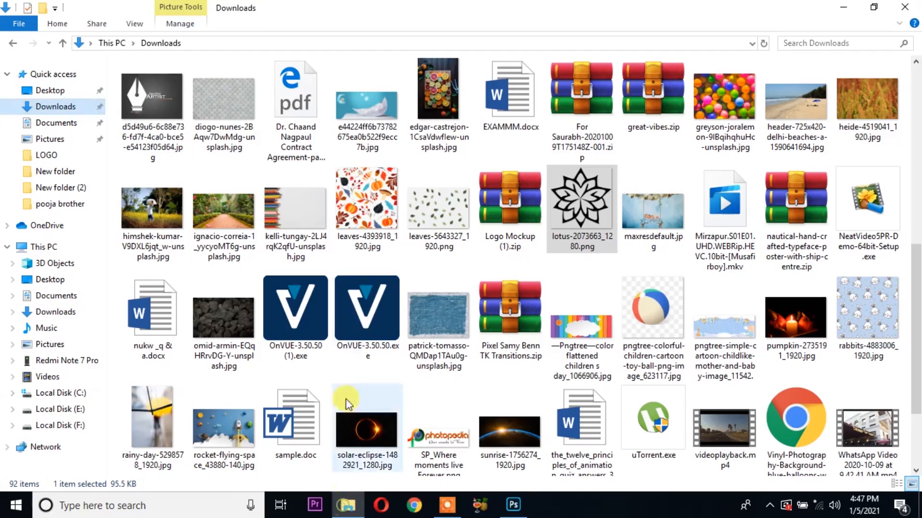
left_click(14, 44)
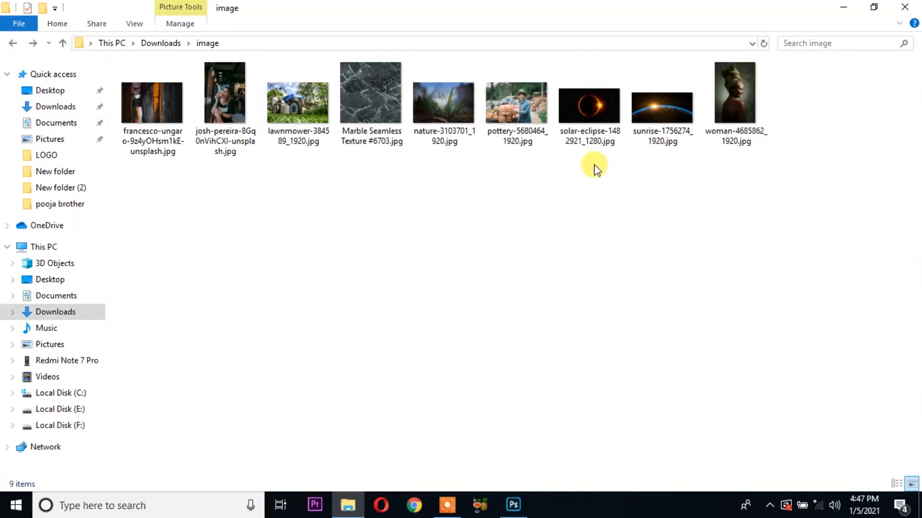
left_click_drag(511, 145, 799, 44)
left_click(585, 50)
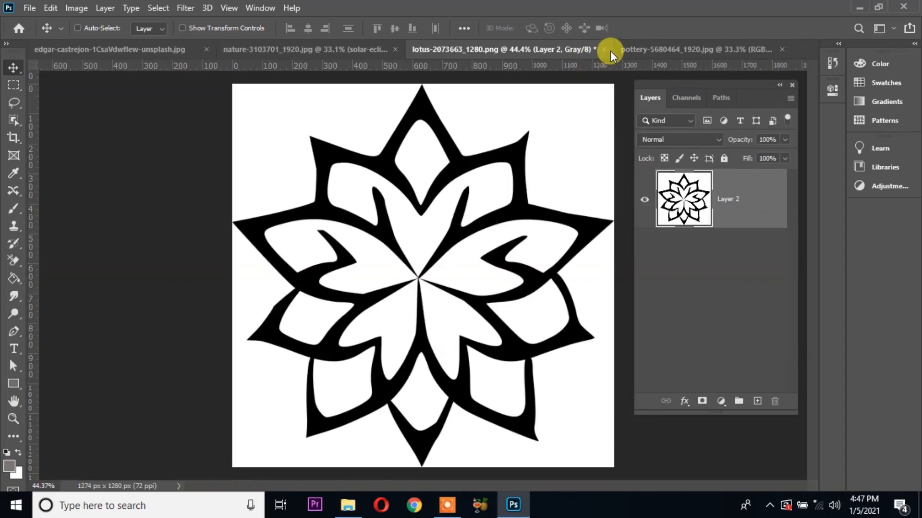
left_click(602, 50)
left_click(468, 195)
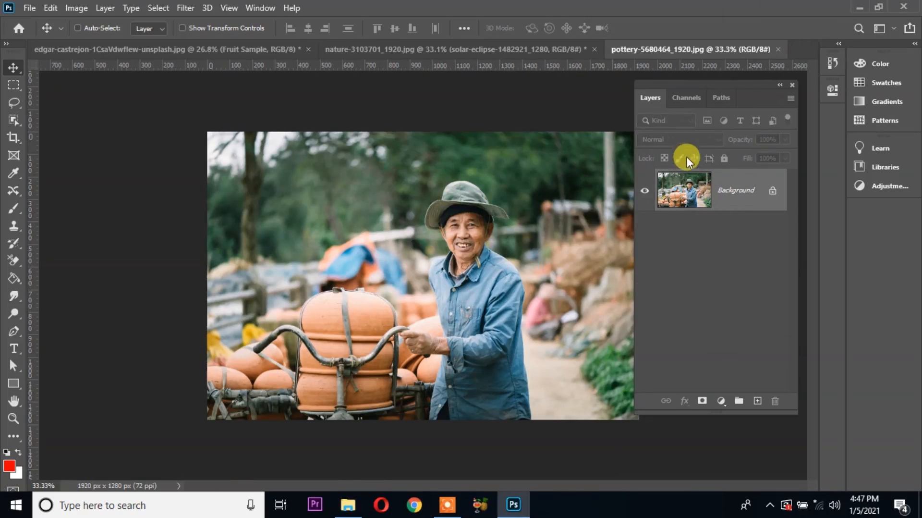
- Convert the pottery photo's locked background into a regular layer and look through its blend modes, keeping Normal
double_click(736, 202)
left_click(564, 142)
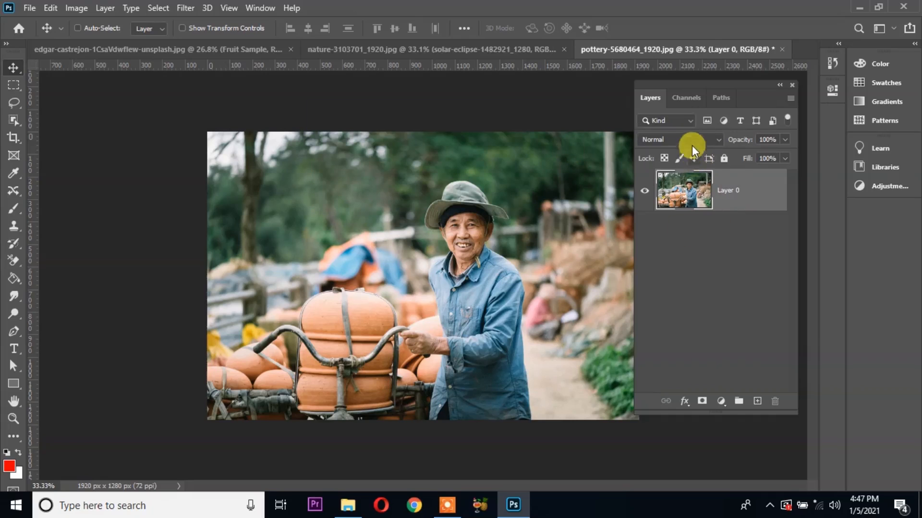
left_click(690, 140)
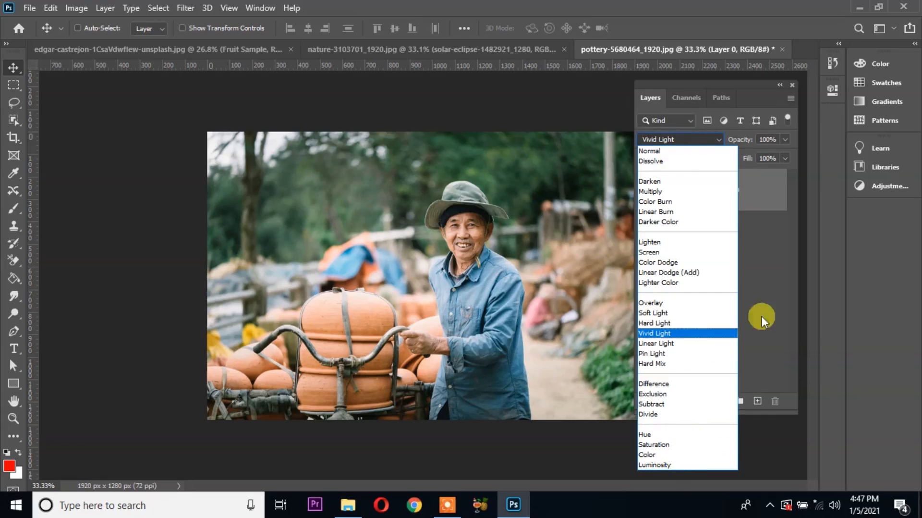
left_click(763, 259)
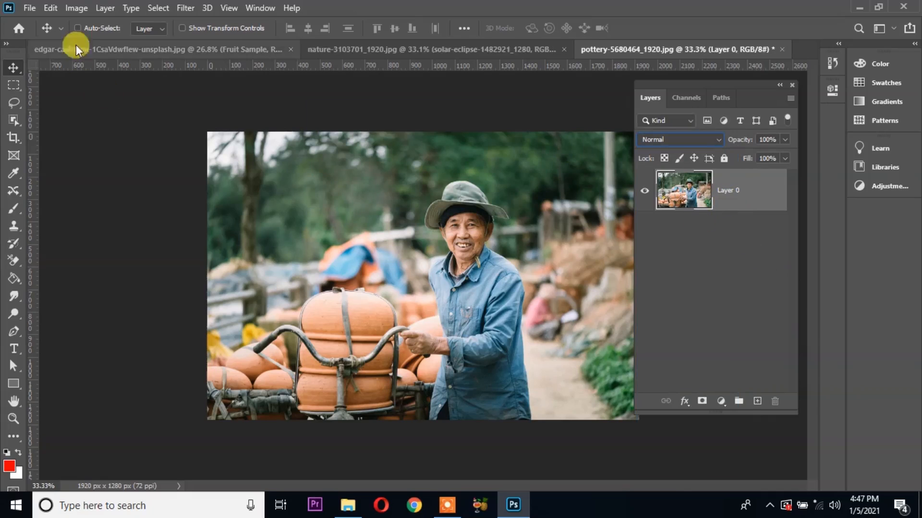
- Apply the Default preset of the Black & White adjustment to the pottery photo, and undo it
left_click(76, 8)
mouse_move(101, 41)
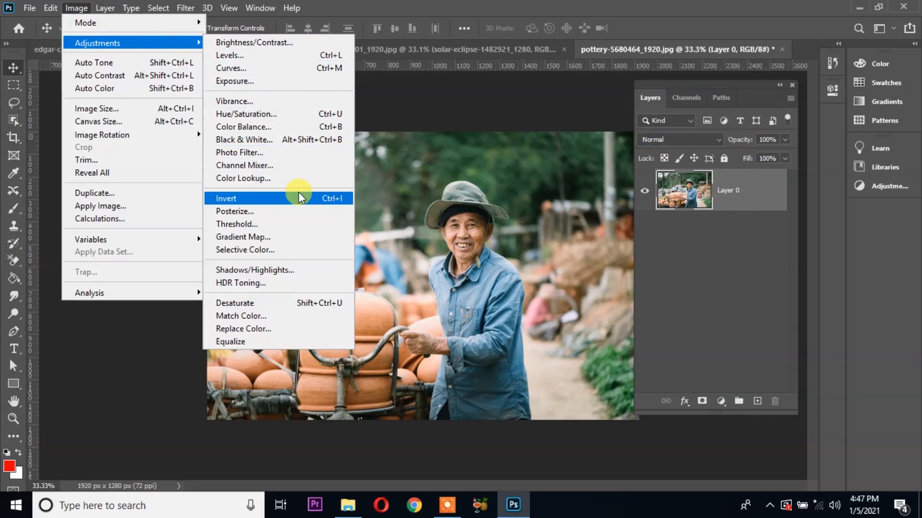
left_click(295, 144)
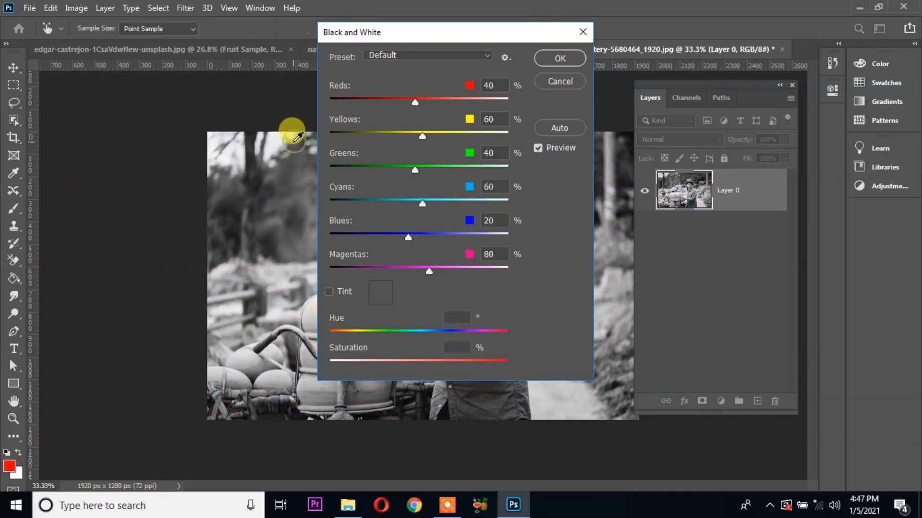
left_click(555, 59)
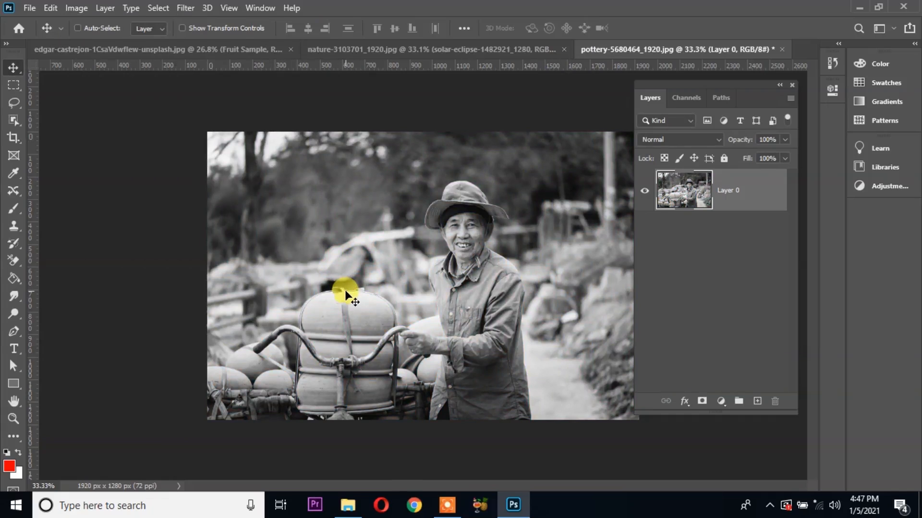
key("ctrl+z")
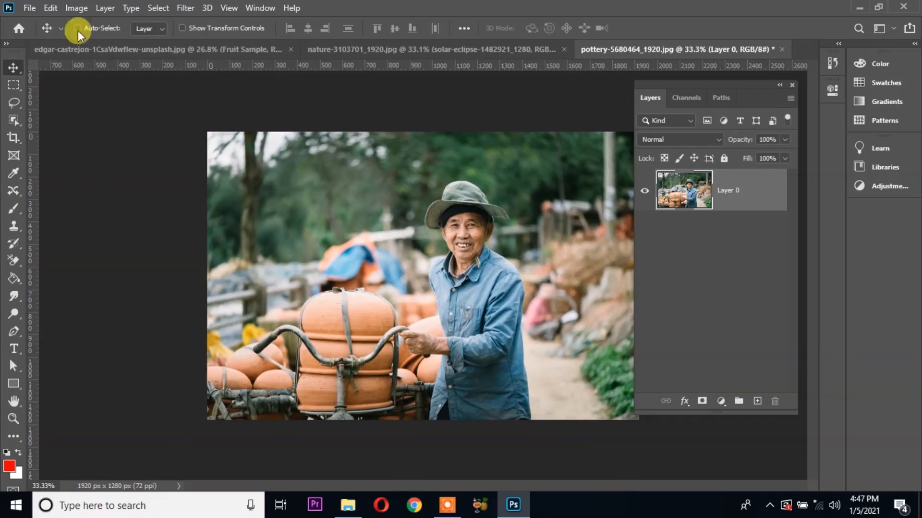
- Desaturate the pottery photo and add a new empty layer above it
left_click(82, 10)
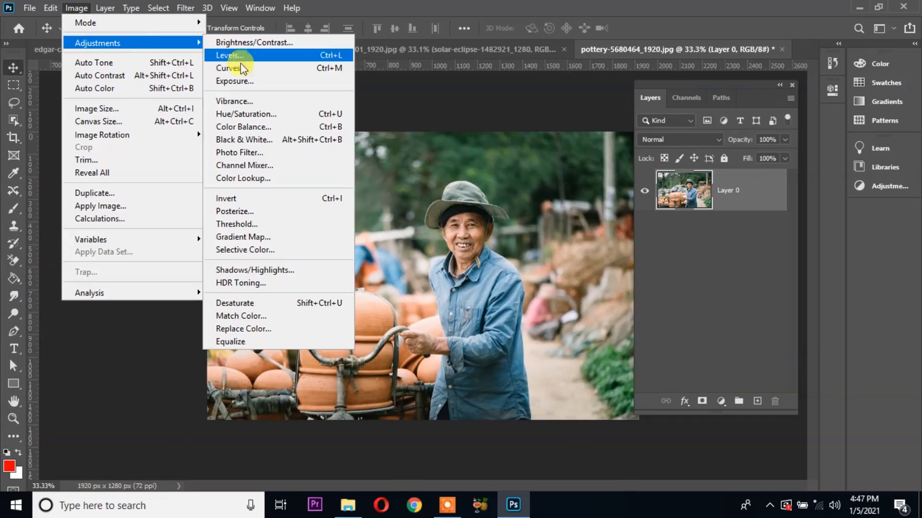
left_click(266, 304)
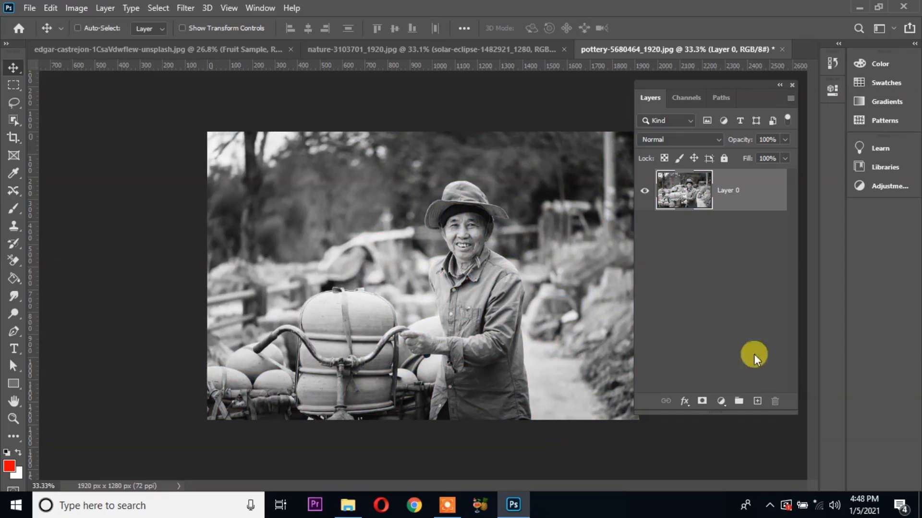
left_click(758, 401)
- With the Pen tool, trace the crown of the man's hat from its left base over the top to the right side
scroll(529, 199, "up", 6)
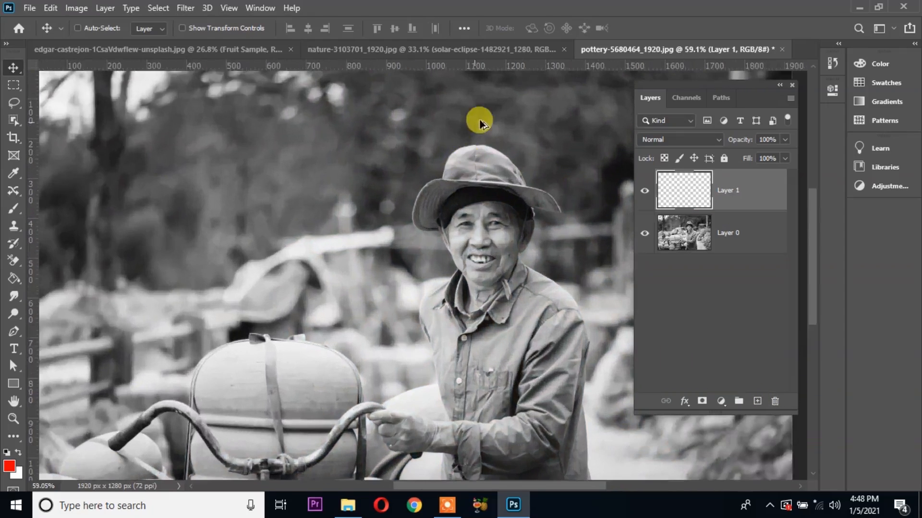
scroll(498, 215, "up", 1)
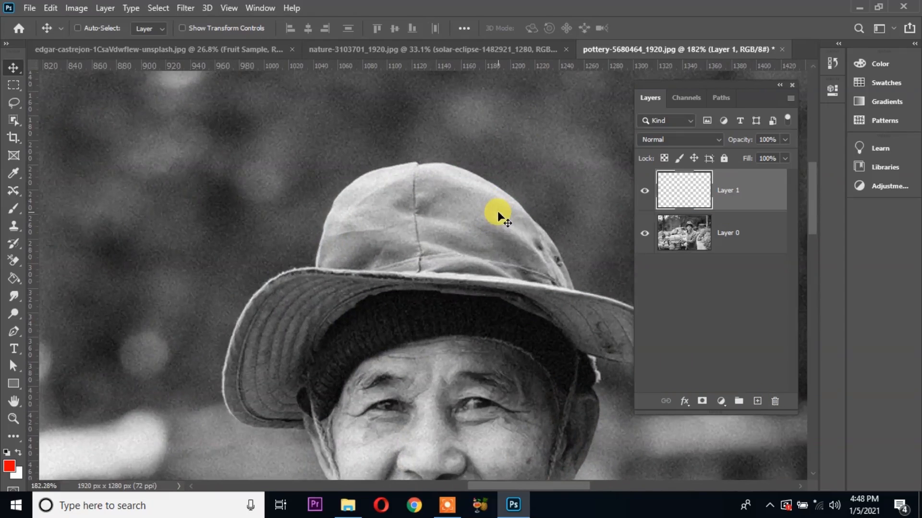
key("p")
scroll(301, 267, "up", 4)
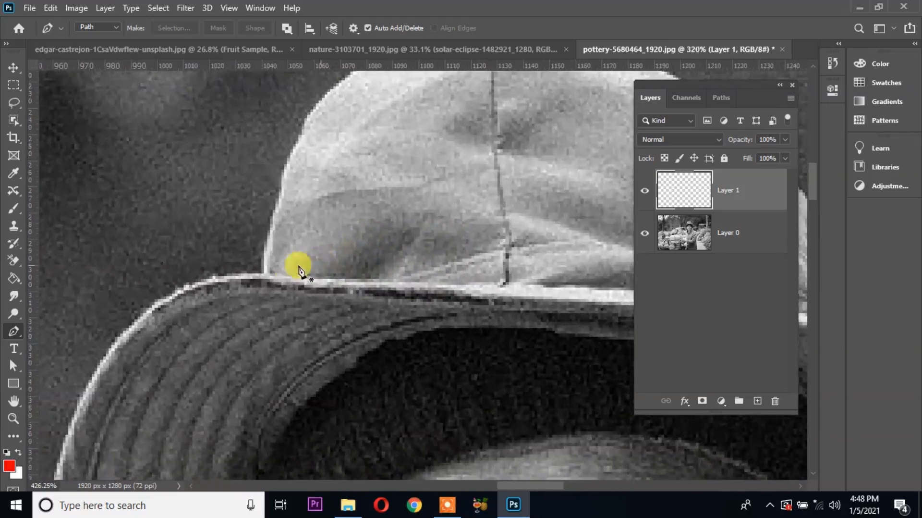
left_click(264, 273)
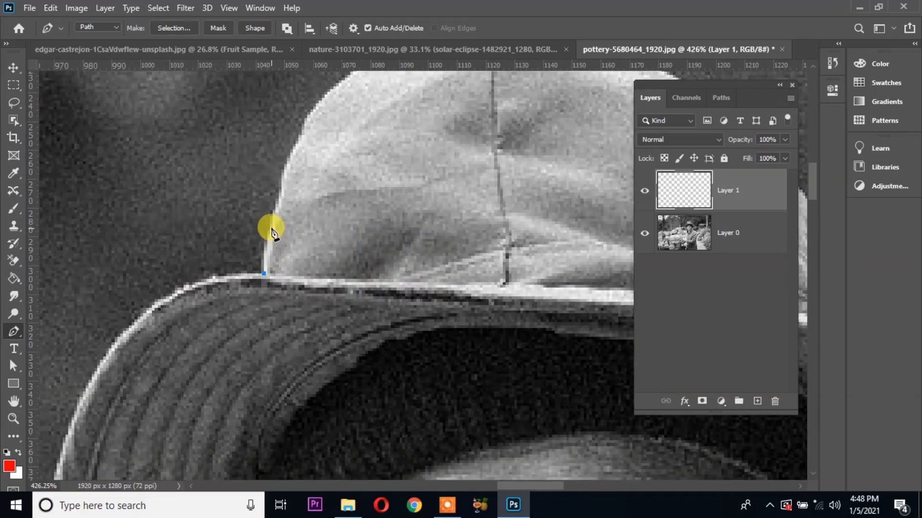
left_click_drag(308, 197, 188, 317)
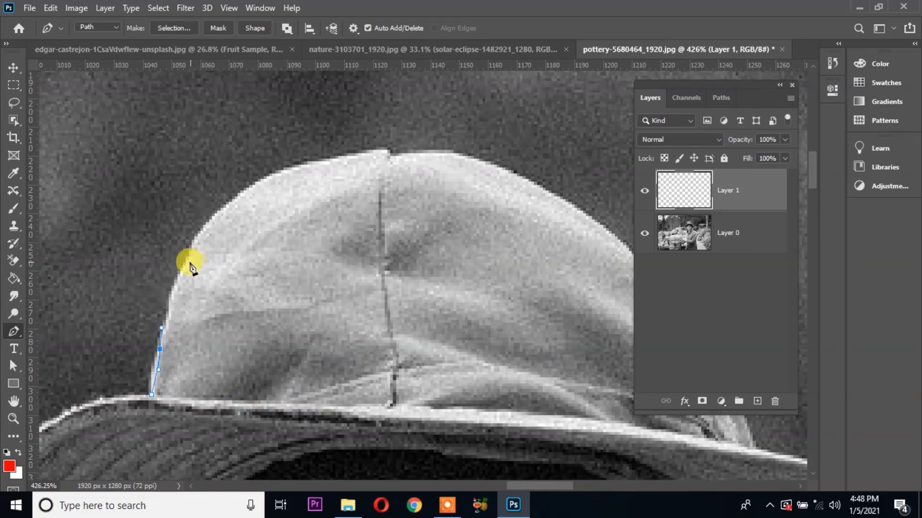
left_click(197, 236)
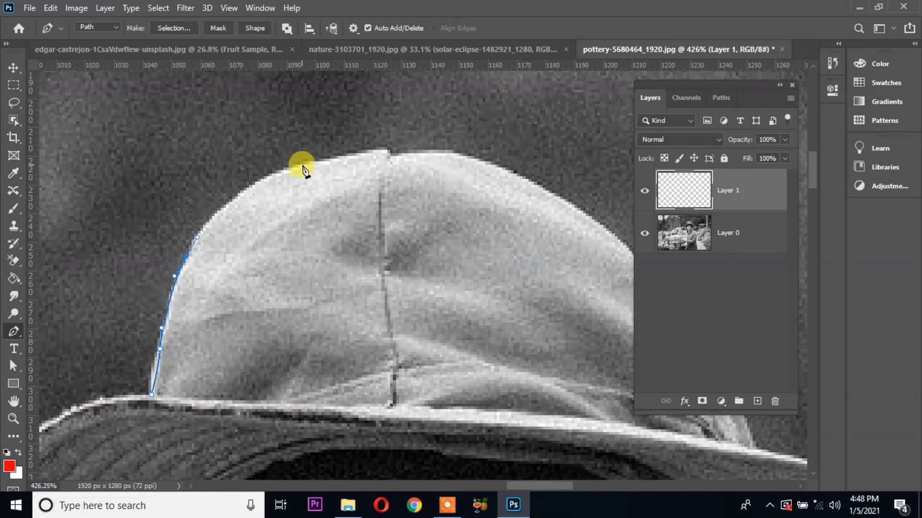
left_click_drag(348, 163, 446, 153)
left_click_drag(451, 213, 396, 250)
left_click_drag(306, 196, 368, 255)
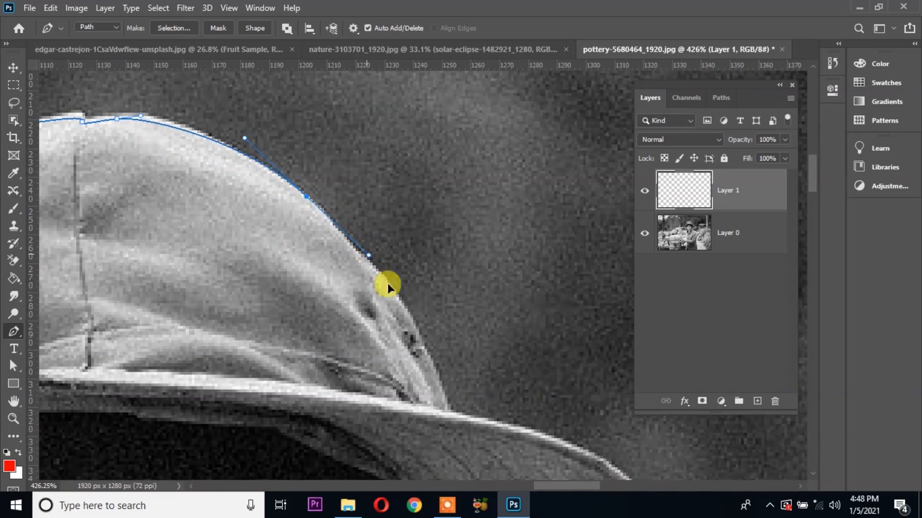
- Continue the path down to the brim and back along the crown's base, close it, and turn it into a selection
left_click_drag(457, 381, 588, 325)
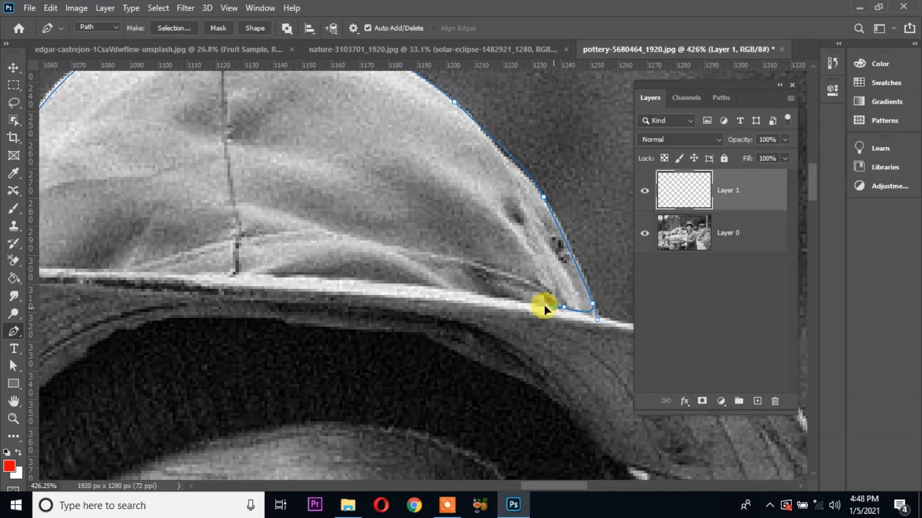
left_click_drag(474, 306, 537, 303)
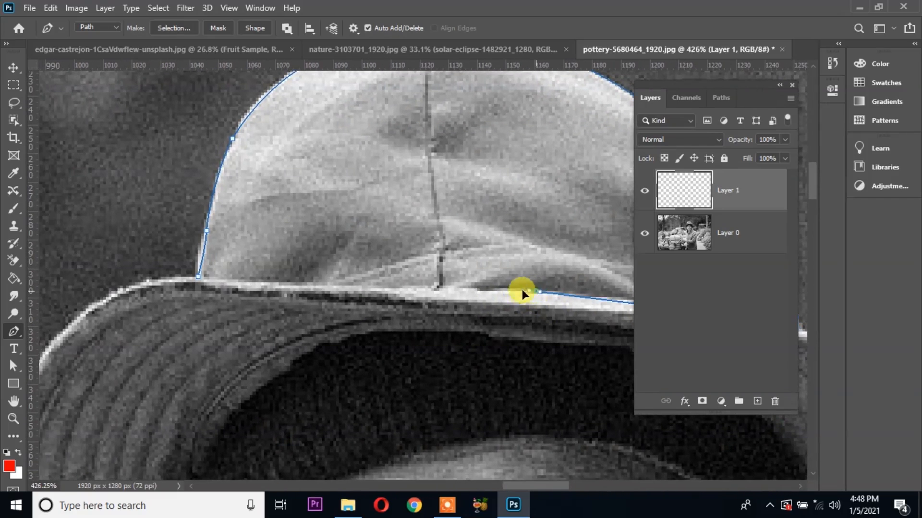
left_click_drag(327, 286, 288, 284)
left_click(199, 276)
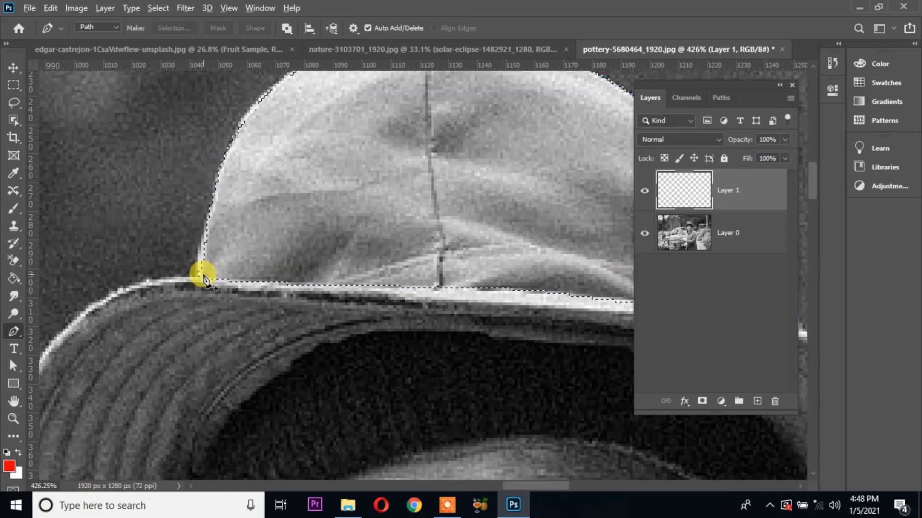
- Enlarge the brush to 169 px, colour the selected crown solid red on Layer 1, and deselect
scroll(203, 278, "down", 4)
key("b")
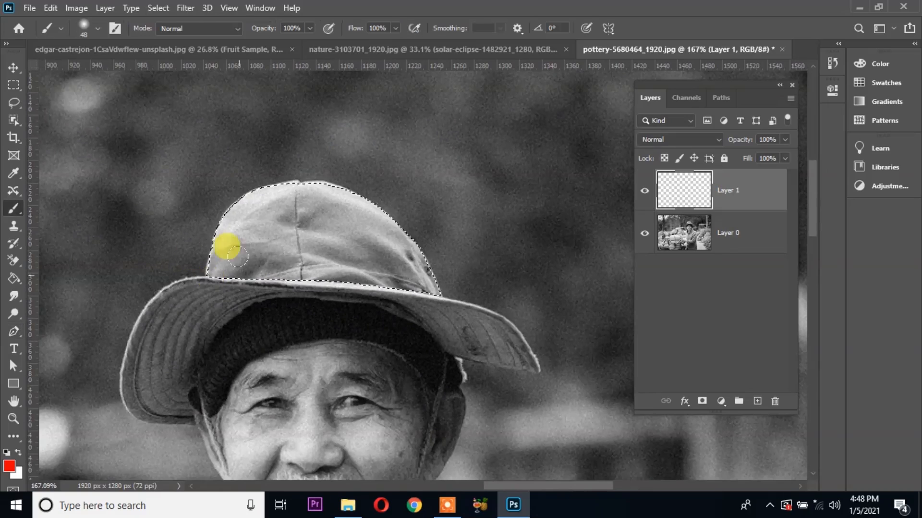
left_click_drag(287, 244, 343, 256)
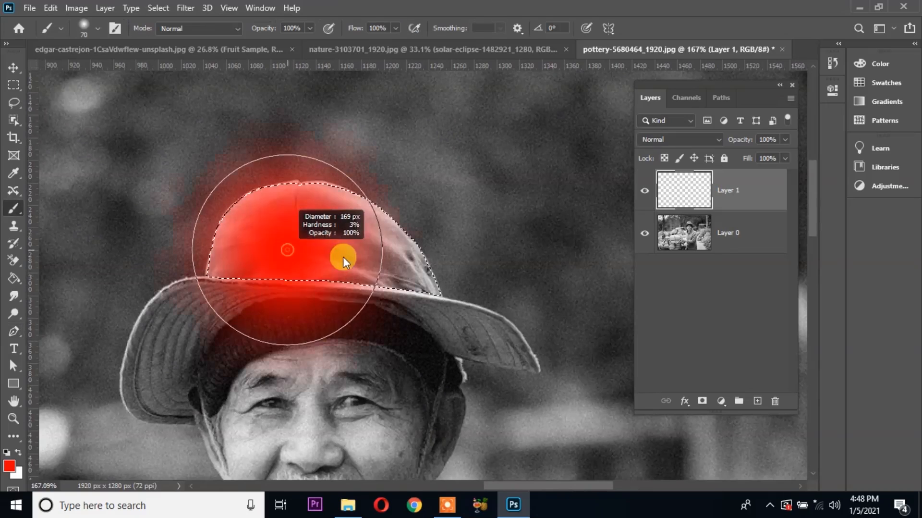
key("alt+BackSpace")
key("ctrl+d")
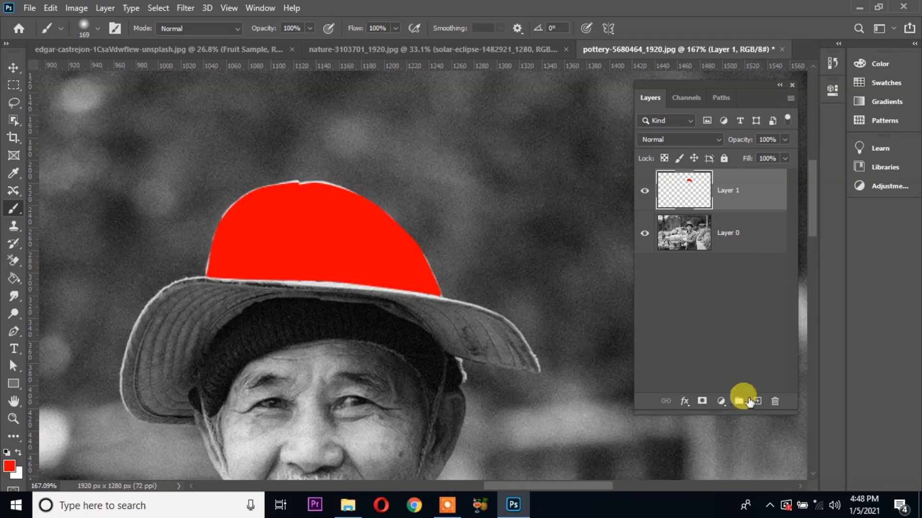
- Add another empty layer and start a Pen path around the hat brim, from its lower-left end up the outer edge to the crown
left_click(757, 401)
key("p")
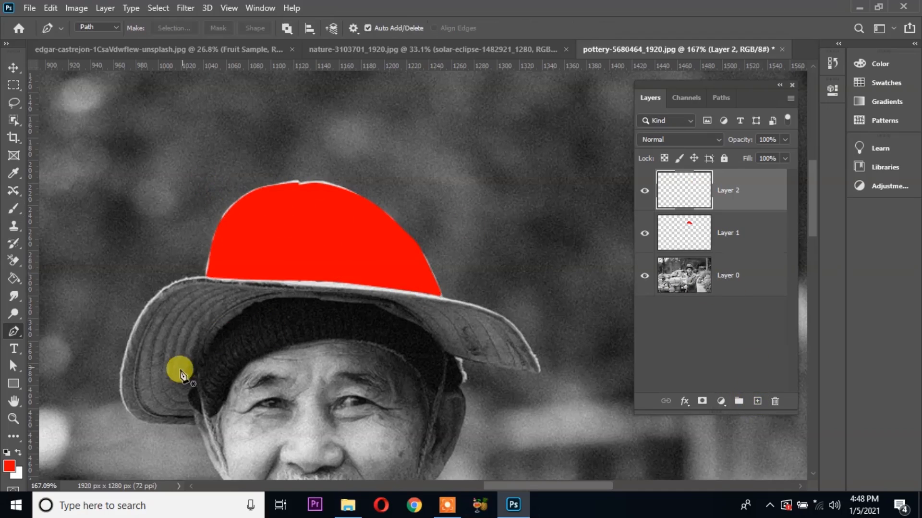
scroll(163, 427, "up", 2)
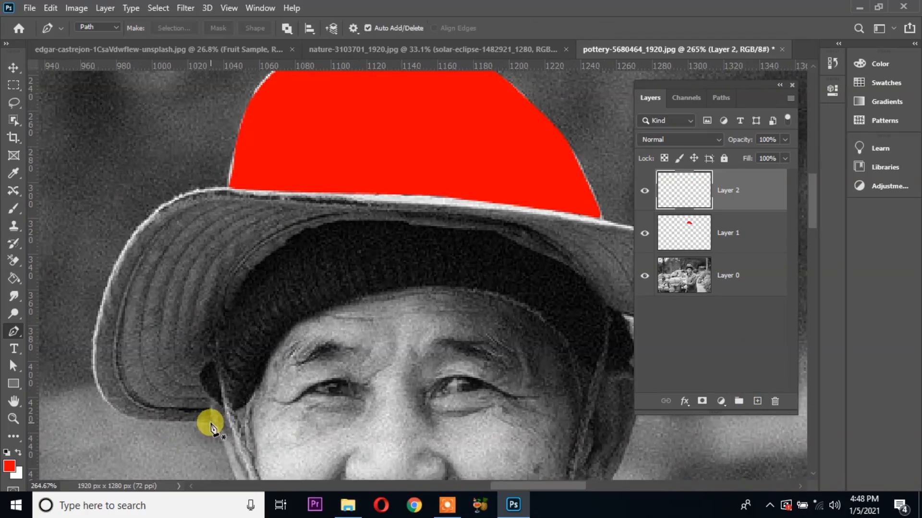
left_click(211, 425)
scroll(139, 425, "up", 2)
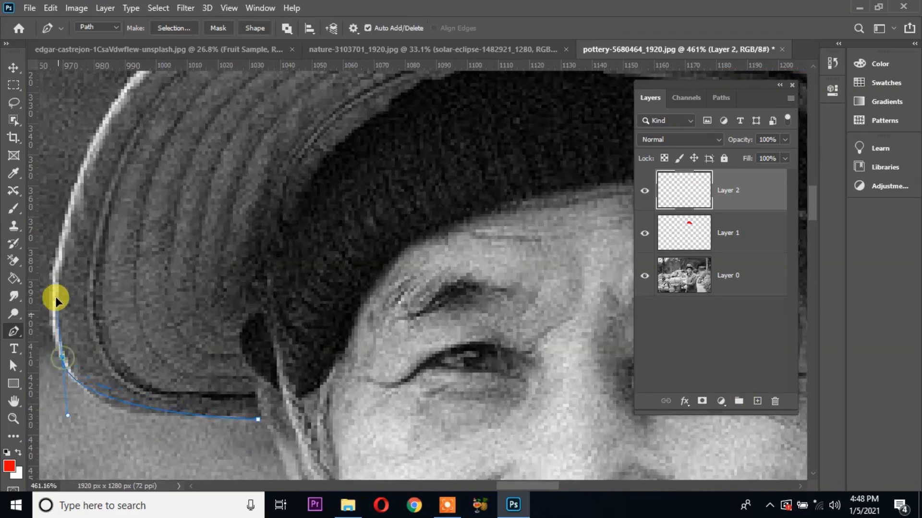
left_click_drag(54, 277, 44, 277)
left_click_drag(115, 103, 157, 77)
key("space")
left_click_drag(223, 183, 165, 339)
left_click_drag(241, 192, 321, 200)
- Continue the brim path along the crown's base and the right outer edge, around the brim's right tip
key("space")
left_click_drag(416, 245, 212, 222)
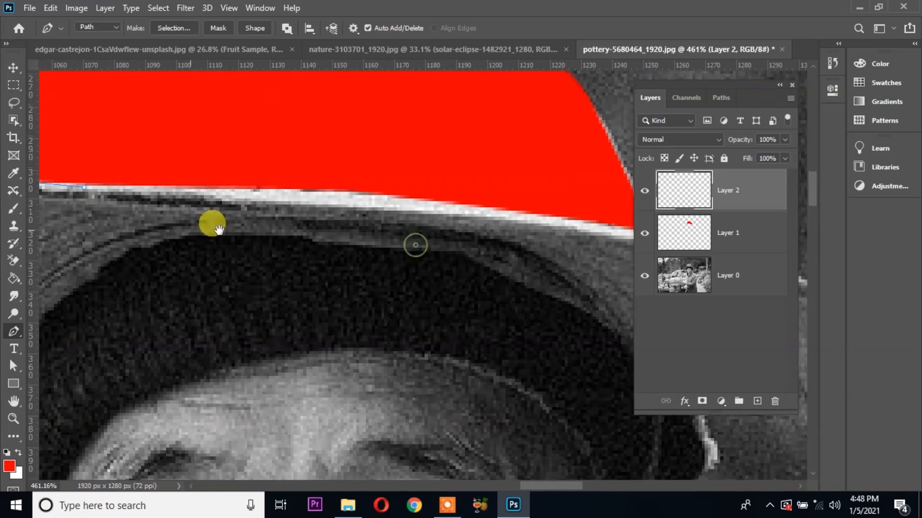
left_click_drag(379, 193, 434, 196)
key("space")
left_click_drag(451, 224, 231, 189)
left_click_drag(387, 187, 424, 196)
left_click_drag(577, 266, 604, 304)
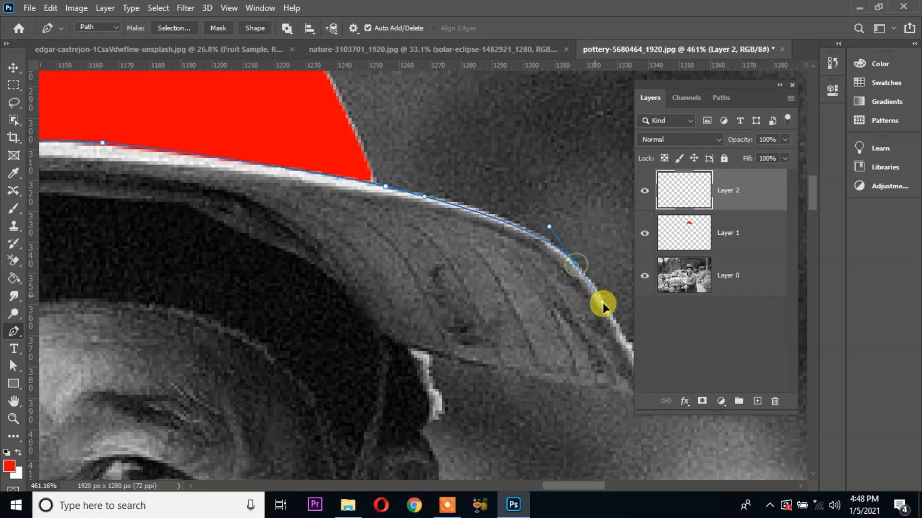
key("space")
left_click_drag(538, 332, 480, 208)
left_click_drag(560, 268, 487, 249)
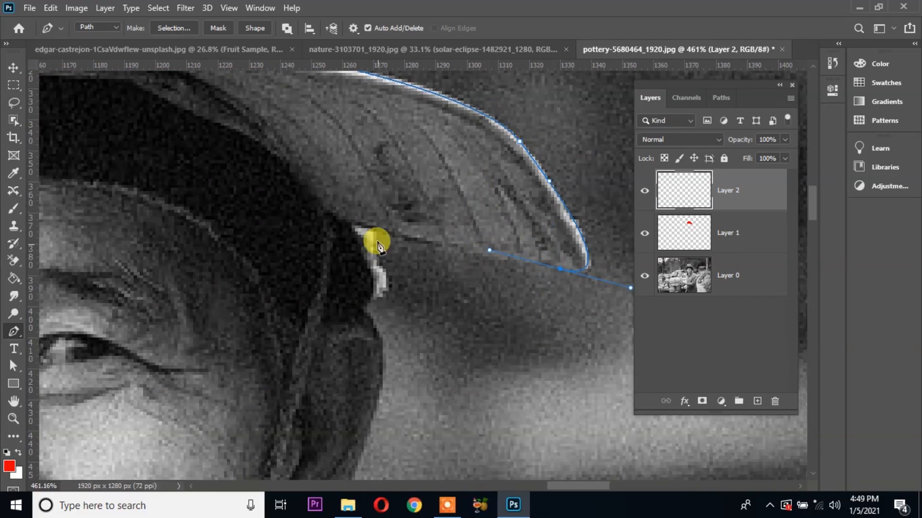
- Trace back along the brim's underside and the dark cap to the starting point, close the path, and convert it to a selection
left_click_drag(359, 224, 374, 226)
left_click_drag(382, 271, 562, 383)
left_click_drag(468, 279, 446, 263)
left_click_drag(403, 235, 370, 219)
left_click_drag(422, 256, 463, 261)
left_click_drag(411, 230, 347, 234)
mouse_move(270, 266)
left_mouse_down()
mouse_move(395, 215)
mouse_move(306, 233)
left_mouse_up()
mouse_move(292, 278)
left_mouse_down()
mouse_move(318, 187)
mouse_move(250, 267)
left_mouse_up()
left_click_drag(242, 318, 222, 380)
left_click(238, 447)
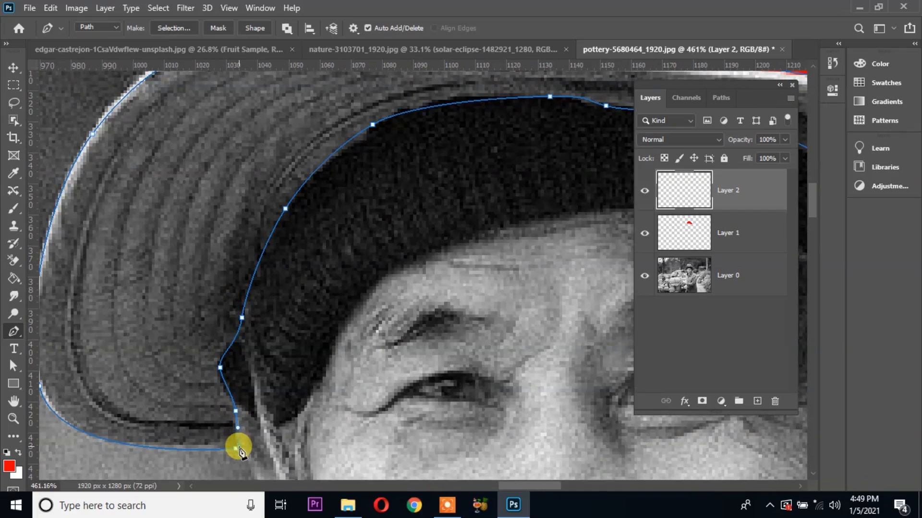
key("ctrl+Return")
- Change the foreground colour to blue, paint the selected brim with it on Layer 2, and deselect
scroll(237, 442, "down", 3)
scroll(189, 315, "down", 3)
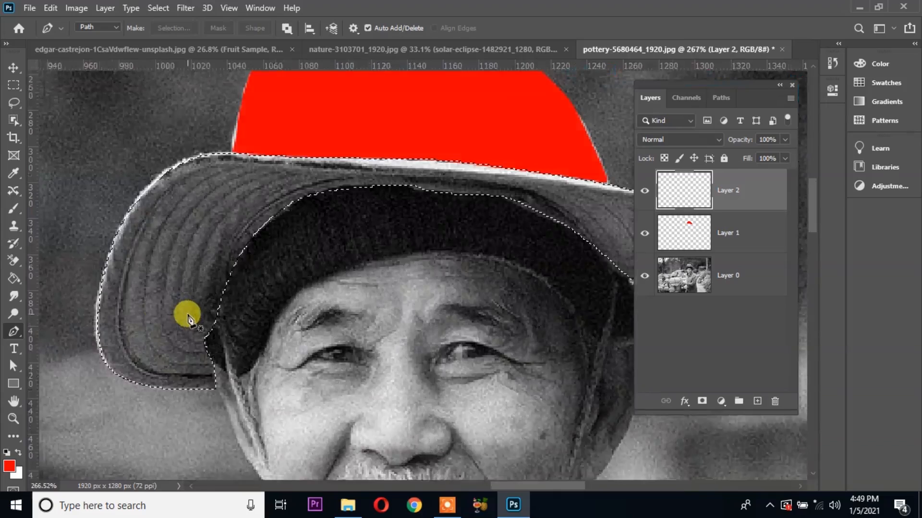
left_click(9, 465)
mouse_move(743, 237)
left_mouse_down()
mouse_move(758, 206)
mouse_move(721, 175)
mouse_move(681, 175)
mouse_move(732, 180)
left_mouse_up()
left_click(842, 133)
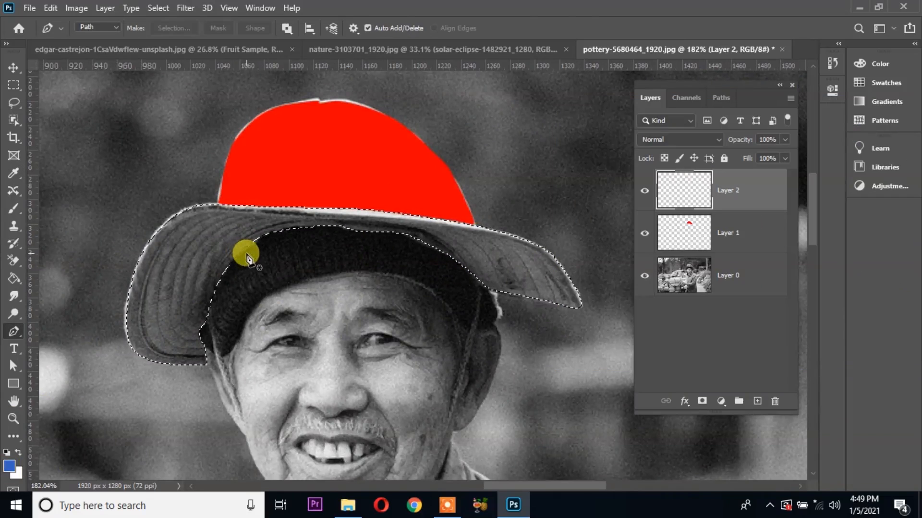
key("b")
mouse_move(146, 176)
left_mouse_down()
mouse_move(123, 263)
mouse_move(384, 192)
mouse_move(481, 216)
mouse_move(528, 310)
left_mouse_up()
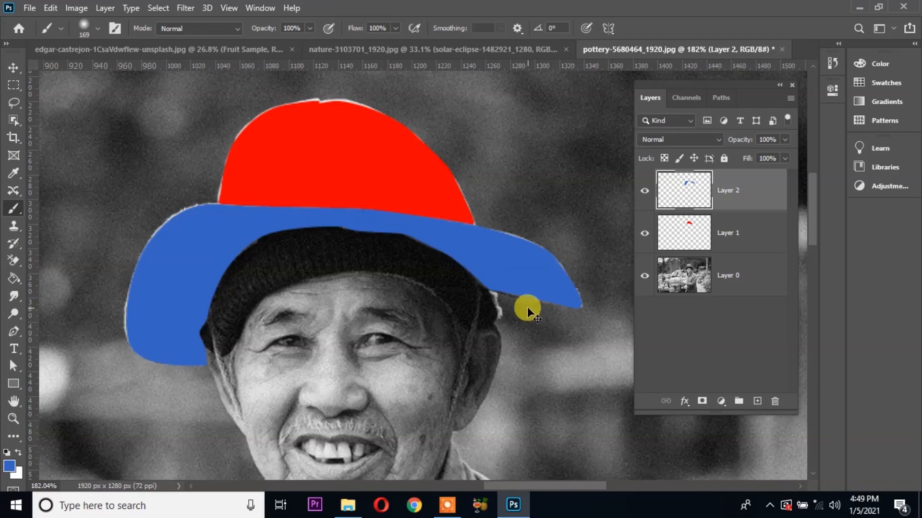
- Set the blend mode of both the blue brim layer and the red crown layer to Color
left_click(684, 139)
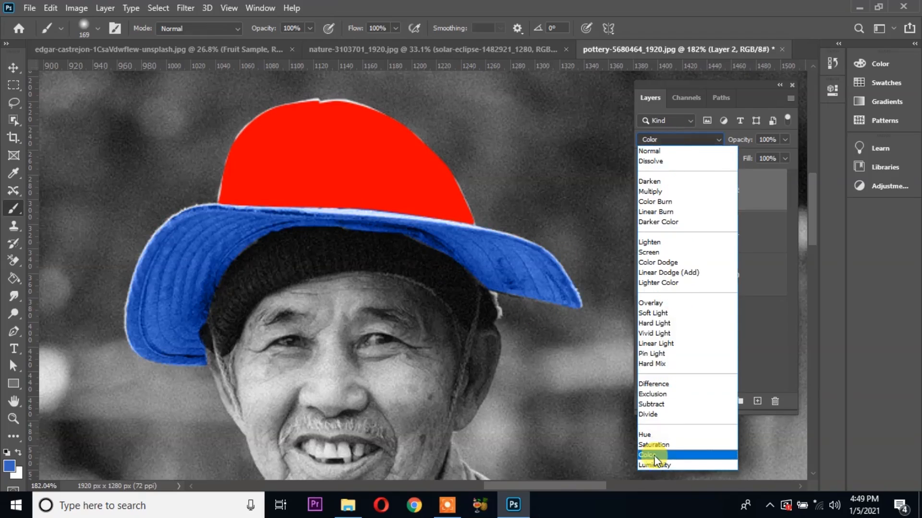
left_click(655, 455)
left_click(724, 223)
left_click(693, 140)
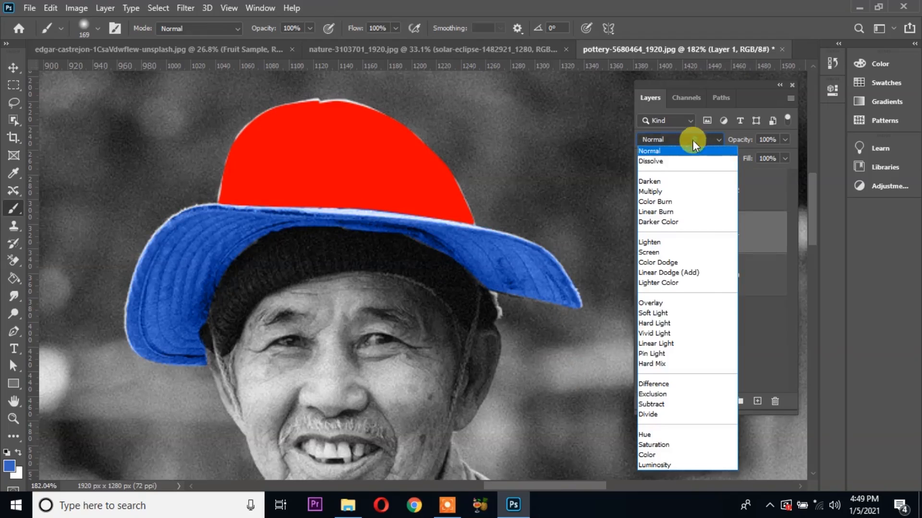
left_click(692, 454)
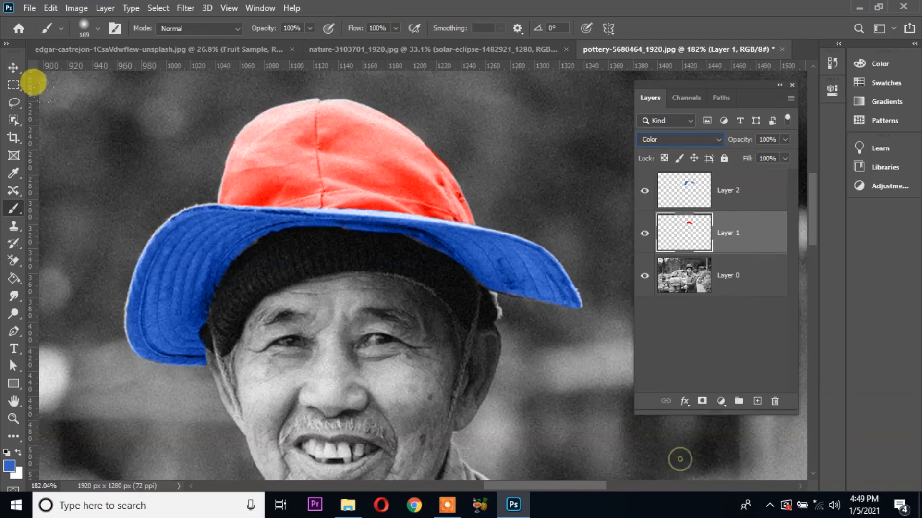
- Preview other blend modes, such as Multiply, on the red crown layer and leave it set to Color
left_click(14, 70)
scroll(255, 235, "down", 5)
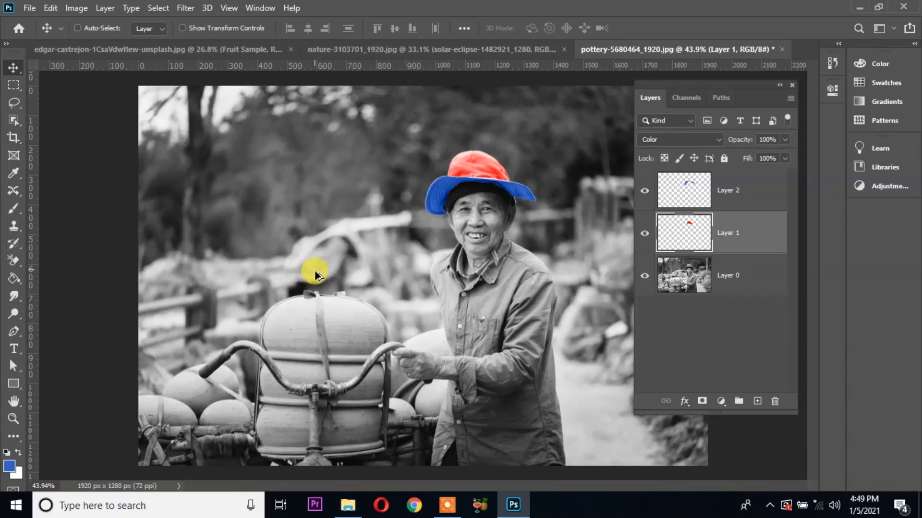
scroll(412, 278, "down", 1)
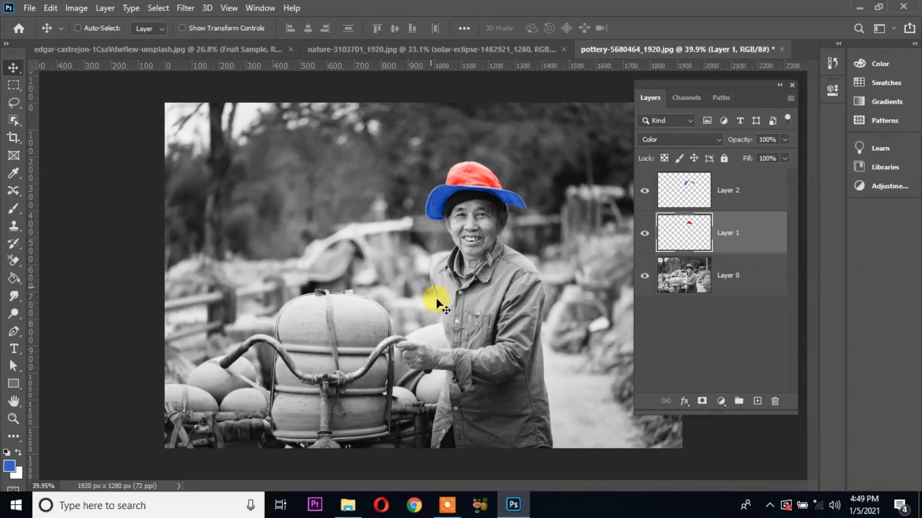
left_click(690, 138)
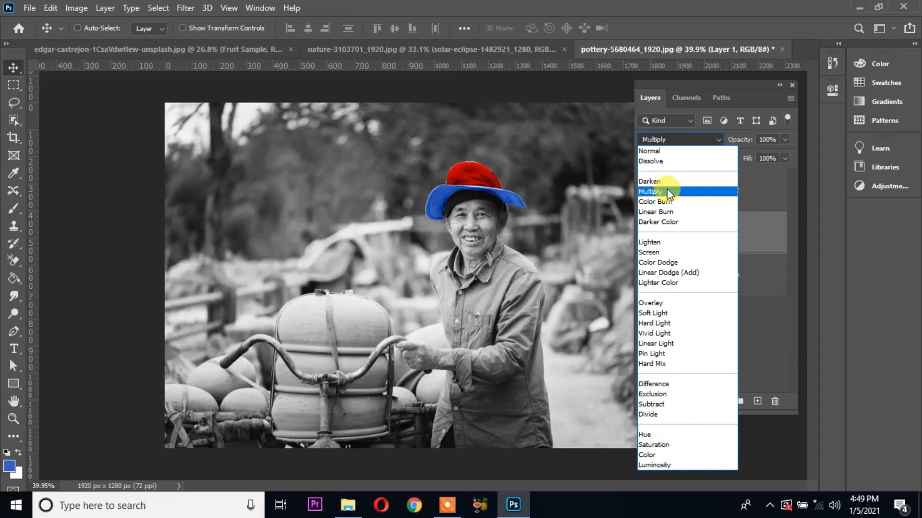
left_click(762, 330)
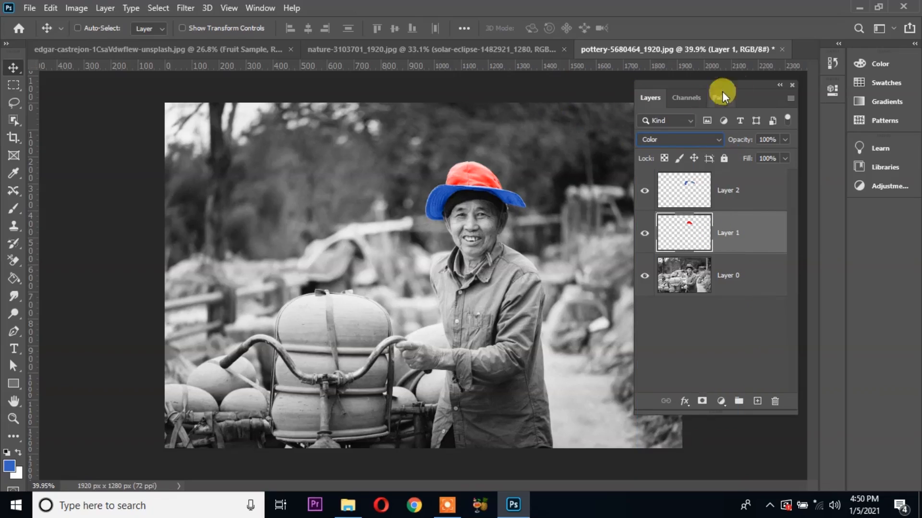
- Close the pottery photo without saving and hide the solar-eclipse layer in the nature document
left_click(781, 50)
left_click(454, 196)
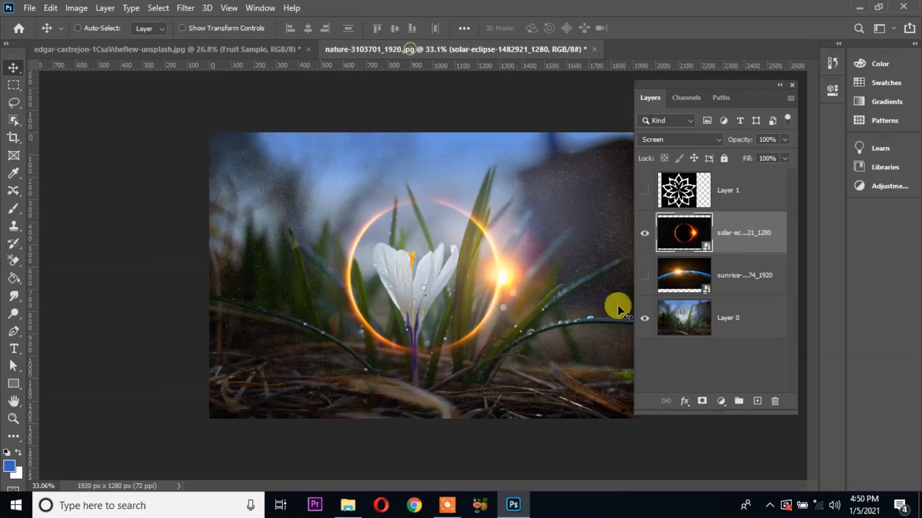
left_click(644, 233)
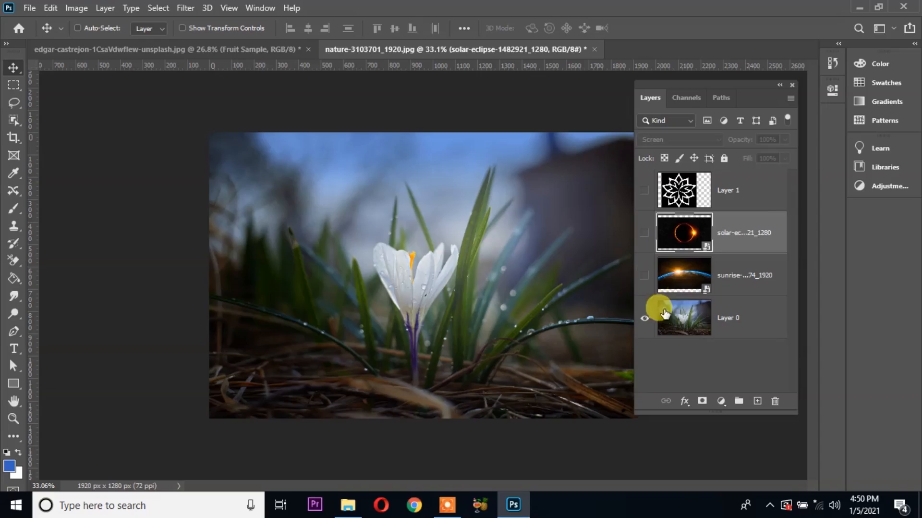
- Show the flower-pattern Layer 1 and try reducing its Opacity to 13% and lowering its Fill, returning both to 100%
left_click(739, 319)
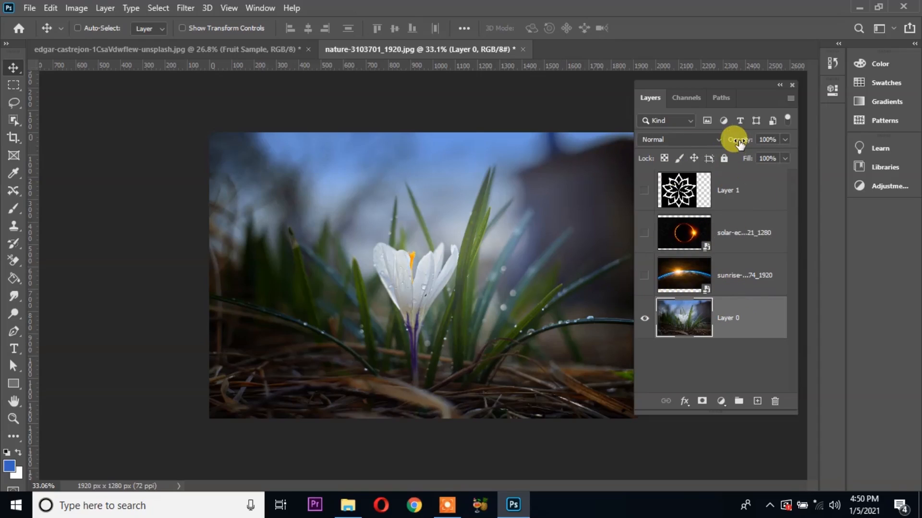
left_click(750, 277)
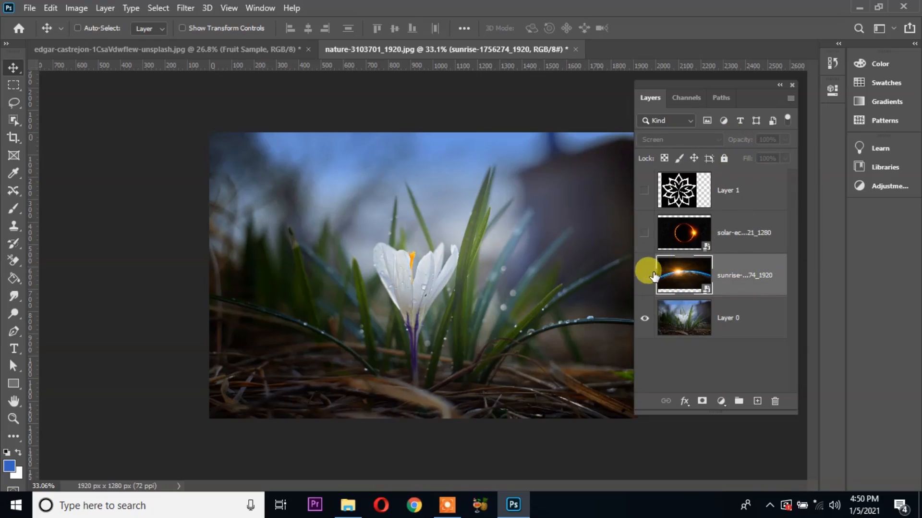
left_click(661, 188)
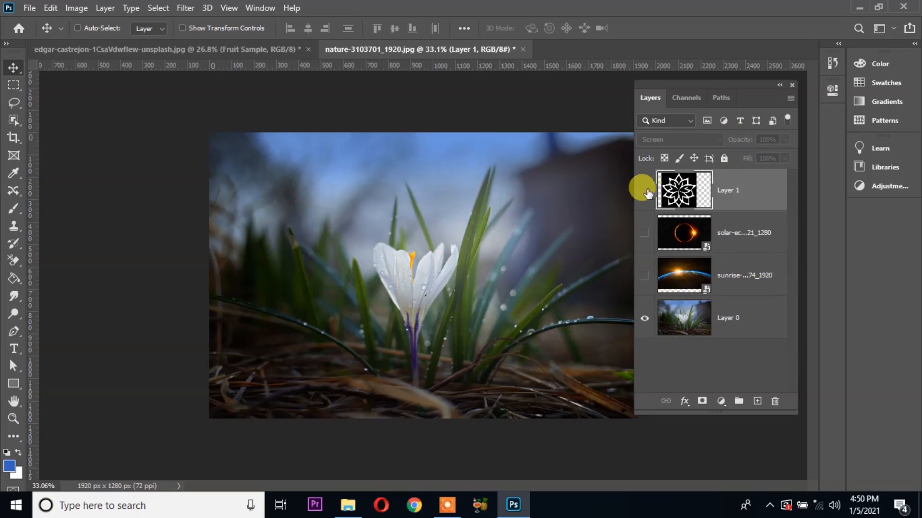
left_click(645, 190)
mouse_move(741, 142)
left_mouse_down()
mouse_move(708, 145)
mouse_move(728, 144)
left_mouse_up()
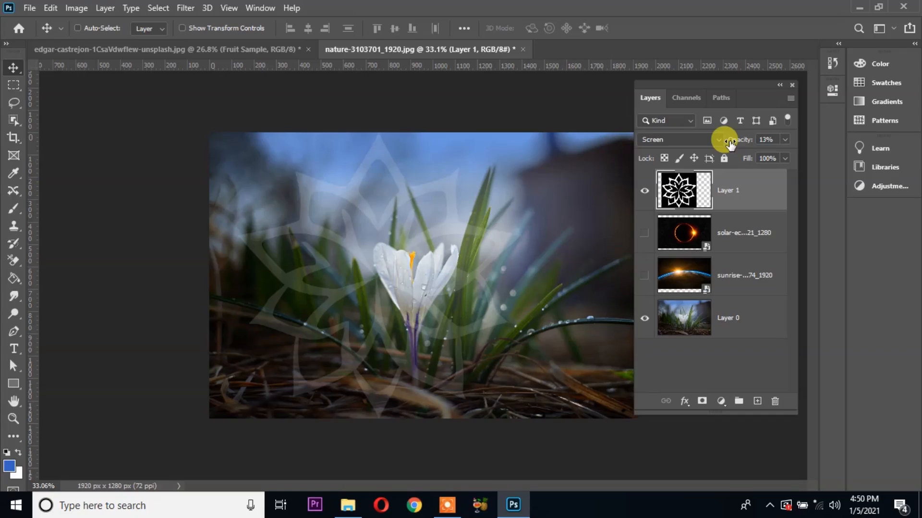
left_click_drag(732, 144, 875, 181)
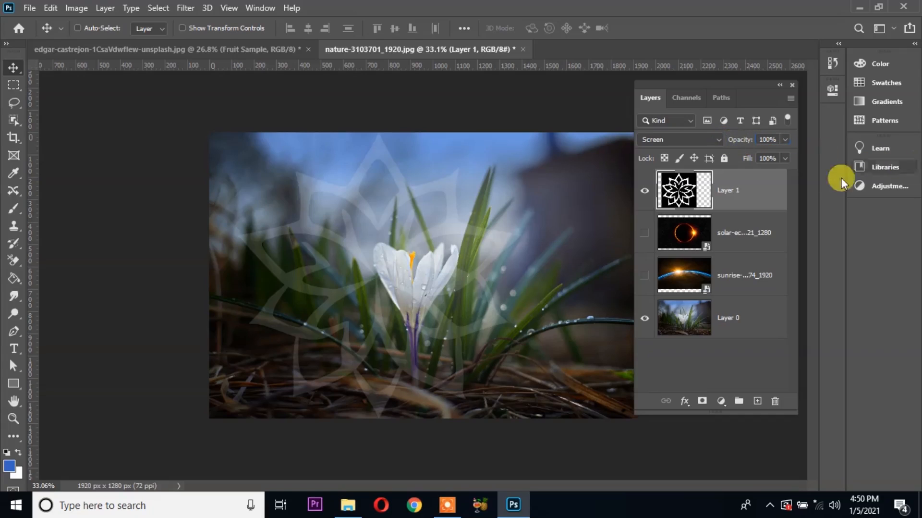
left_click_drag(750, 161, 906, 184)
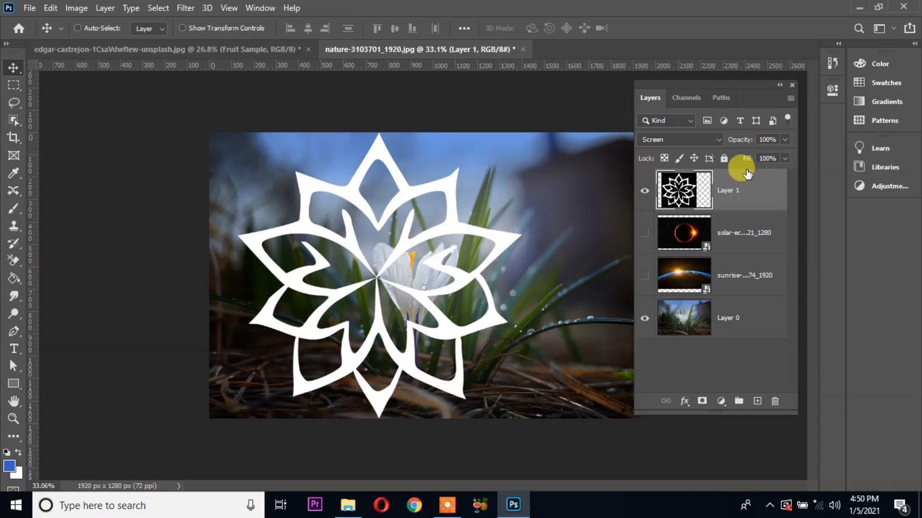
- Lock the transparent pixels of Layer 1 and hide Layer 0
left_click(665, 157)
left_click(645, 318)
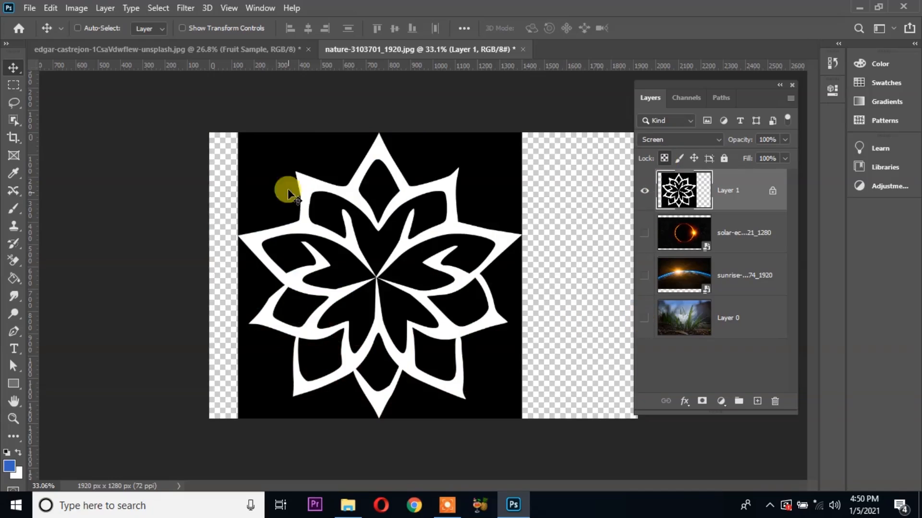
mouse_move(544, 203)
left_mouse_down()
mouse_move(556, 218)
mouse_move(553, 208)
left_mouse_up()
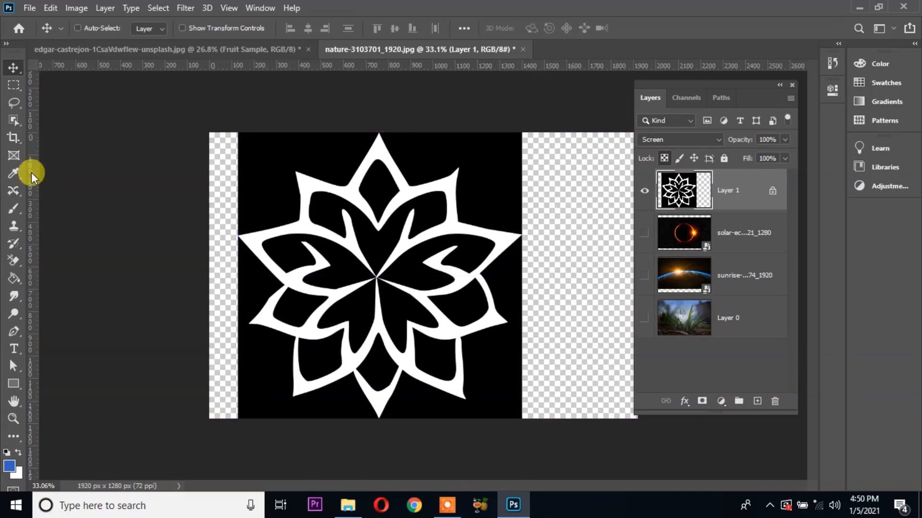
- Brush blue over the pattern's right petals, then unlock transparent pixels and brush a blue stroke on the empty area beside the pattern
key("b")
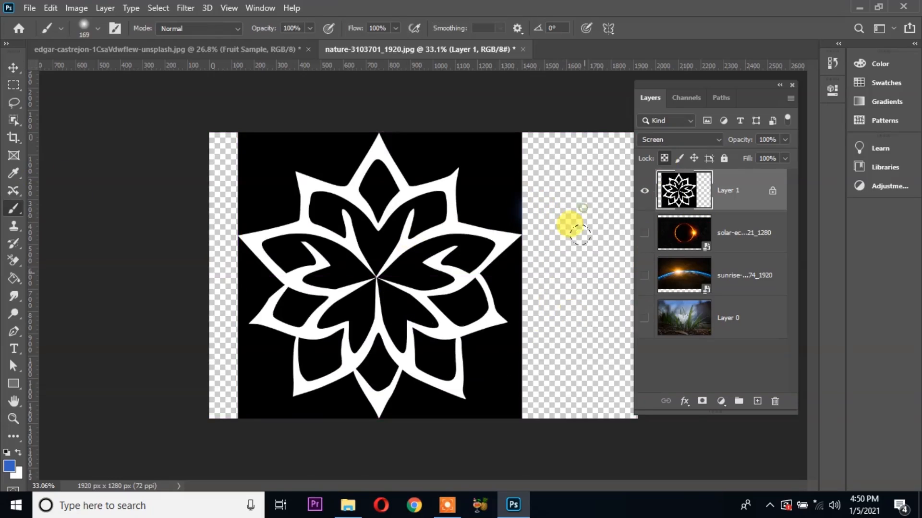
left_click_drag(480, 225, 481, 295)
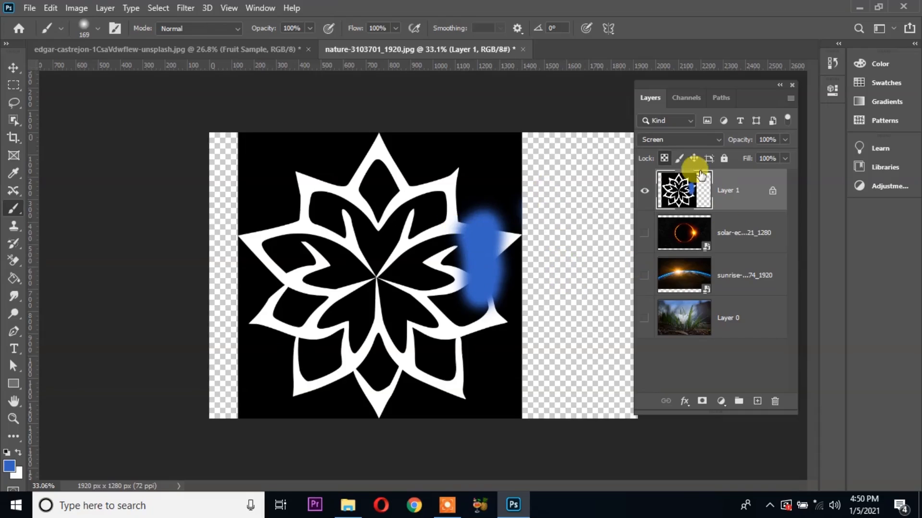
left_click(665, 158)
mouse_move(581, 237)
left_mouse_down()
mouse_move(587, 330)
mouse_move(575, 314)
mouse_move(572, 251)
mouse_move(559, 294)
mouse_move(551, 230)
left_mouse_up()
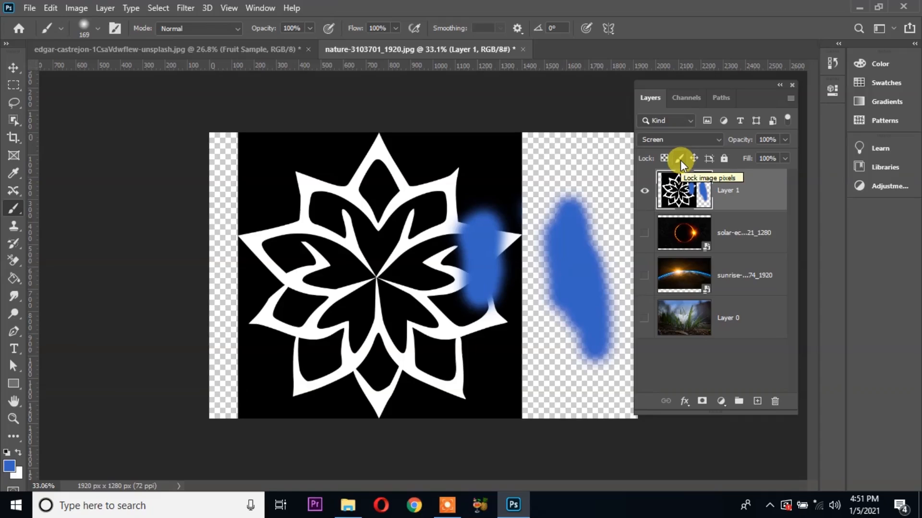
- Lock the image pixels of Layer 1 and try to paint on the flower pattern with the brush
left_click(680, 159)
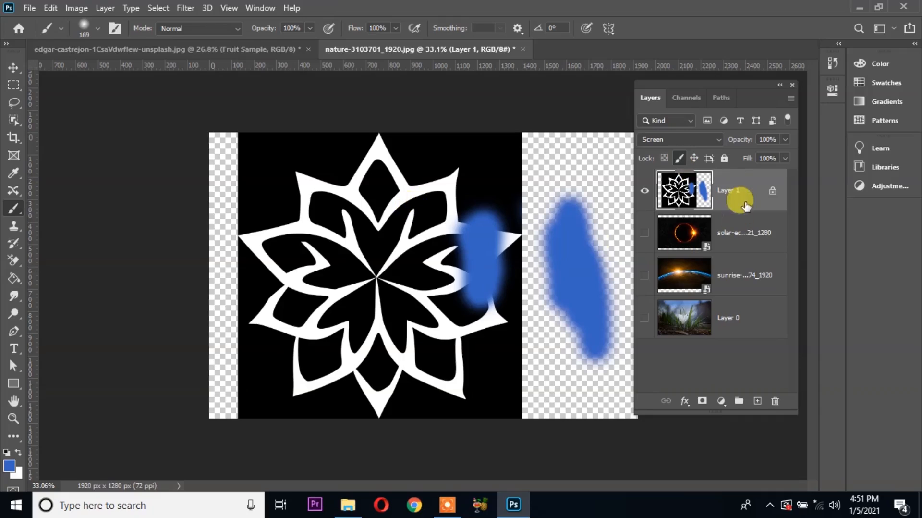
left_click(371, 226)
left_click(448, 197)
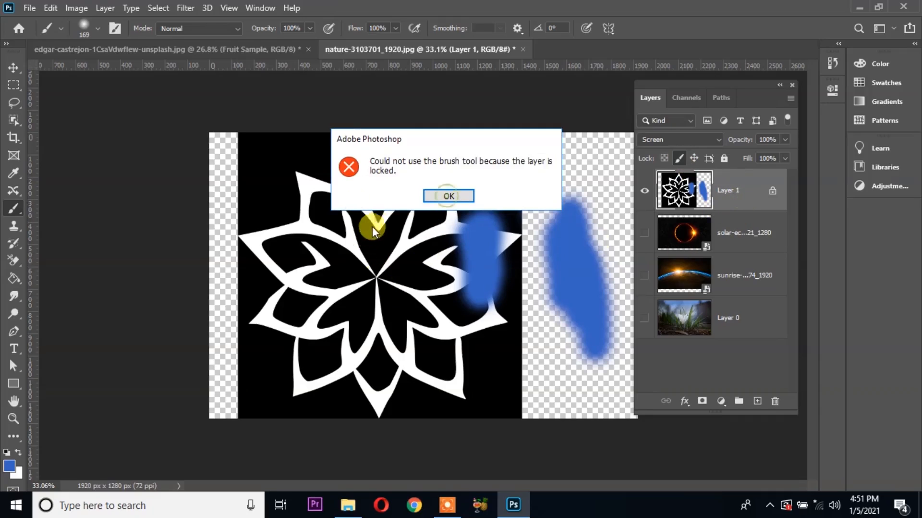
left_click(443, 197)
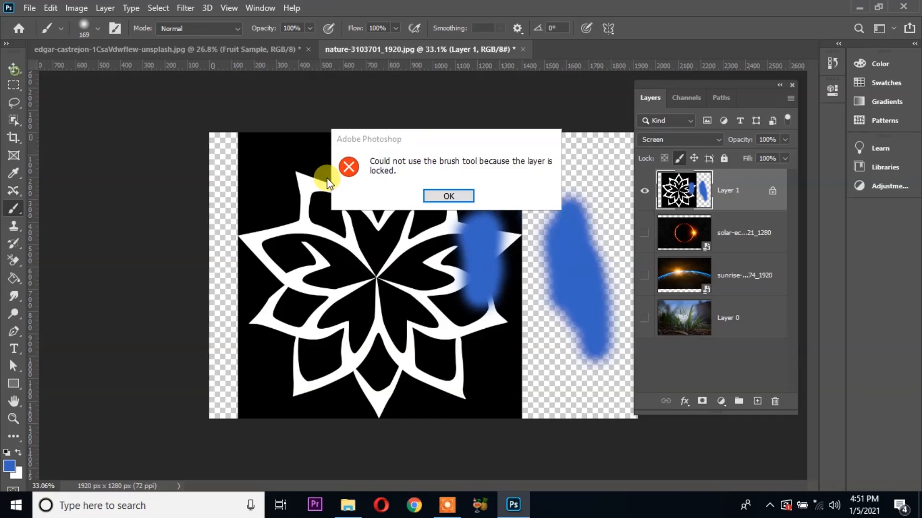
left_click(434, 195)
- Replace Layer 1's image-pixel lock with a position lock and try to move the flower pattern
left_click(13, 68)
left_click_drag(402, 273, 422, 274)
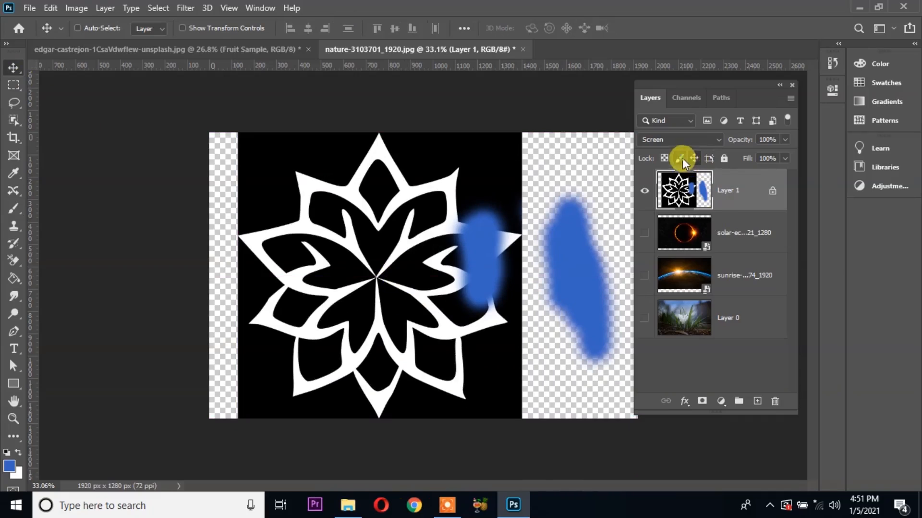
left_click_drag(421, 234, 411, 293)
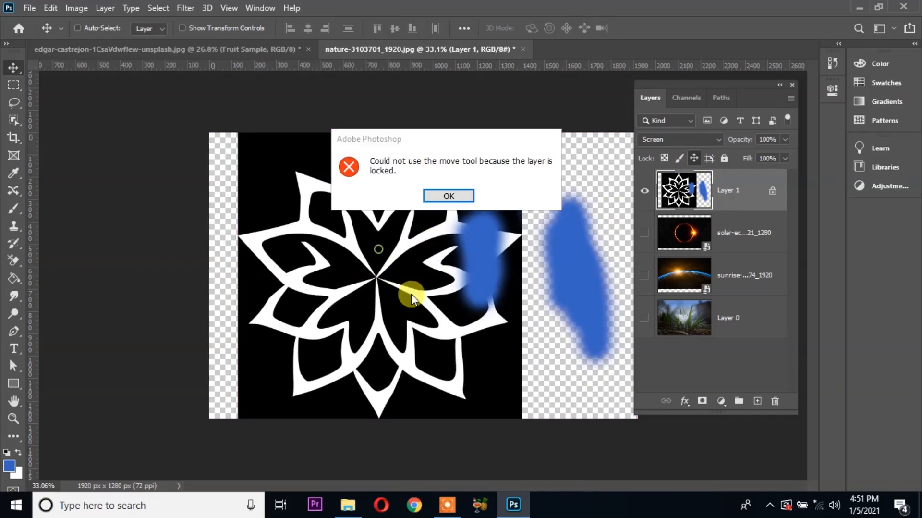
left_click(442, 195)
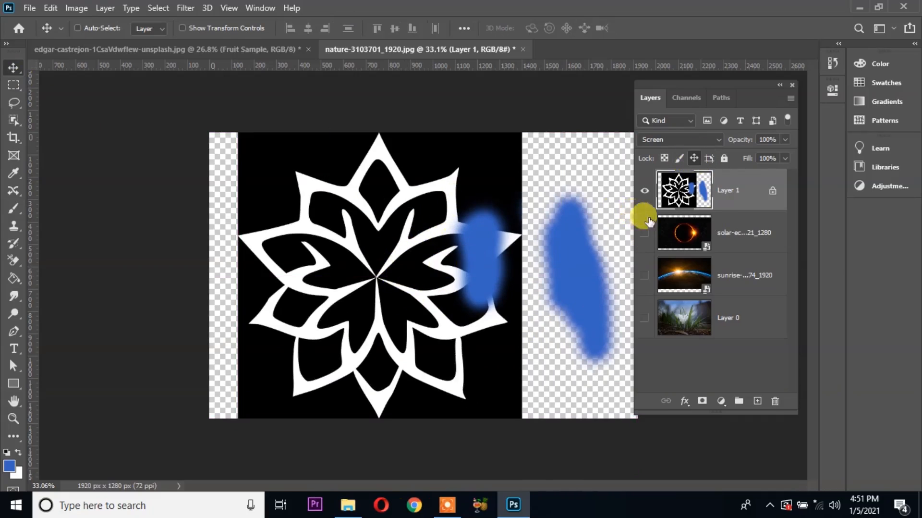
- Add the artboard nesting lock to Layer 1 and try to move the pattern again
left_click(709, 158)
left_click_drag(435, 207, 446, 339)
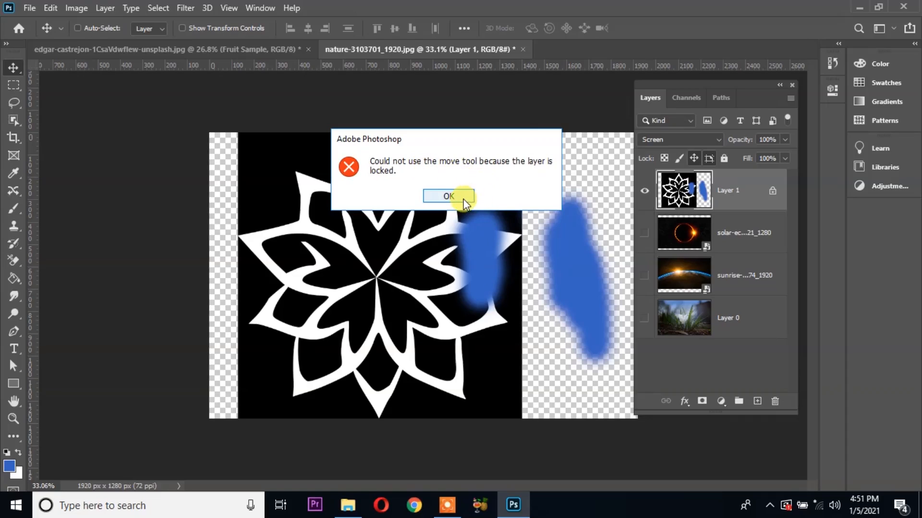
left_click(449, 196)
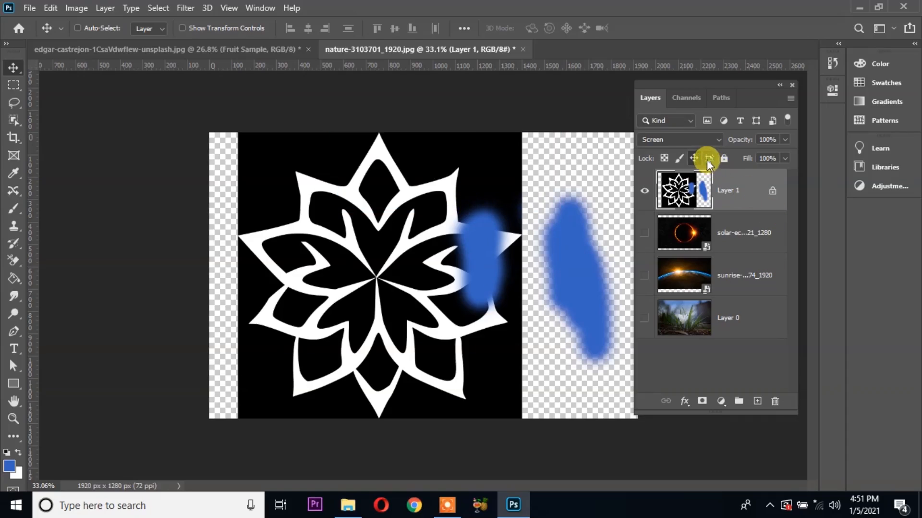
- Lock Layer 1 completely, try to move it, and toggle its visibility off and back on
left_click(723, 159)
left_click(441, 286)
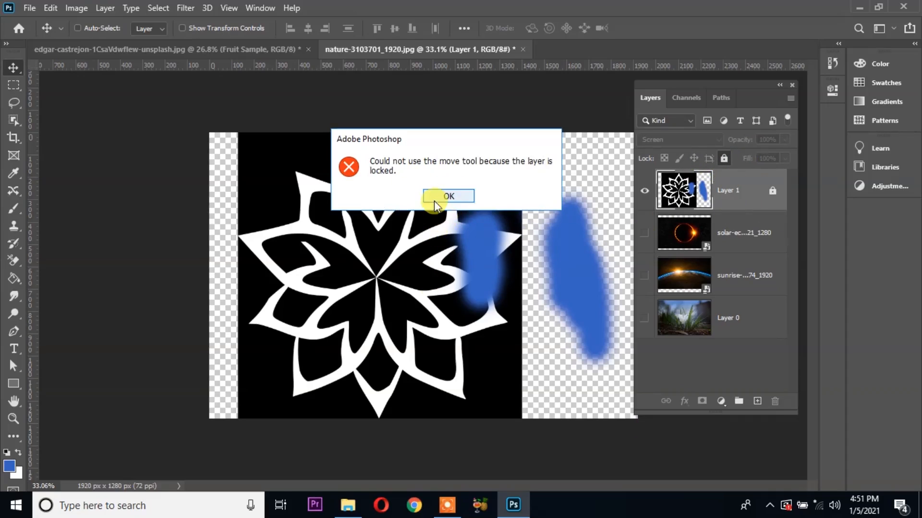
left_click(448, 196)
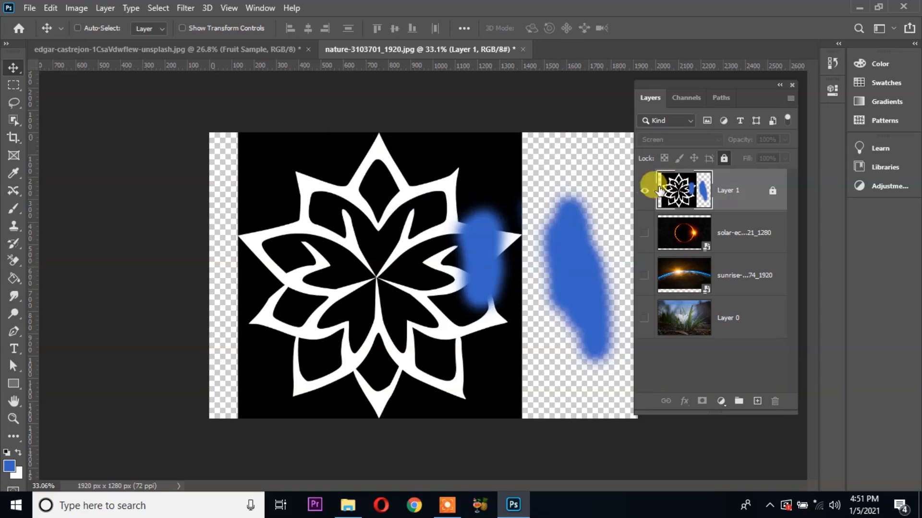
left_click(644, 193)
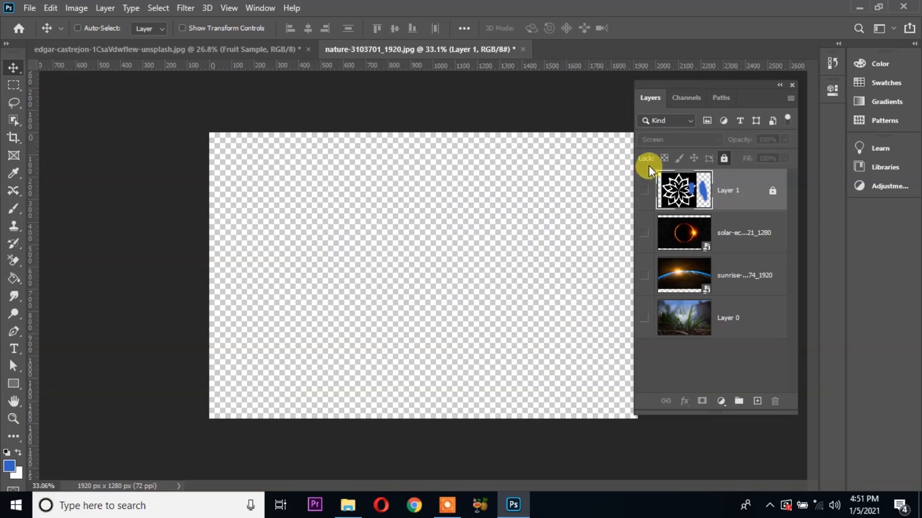
left_click(645, 192)
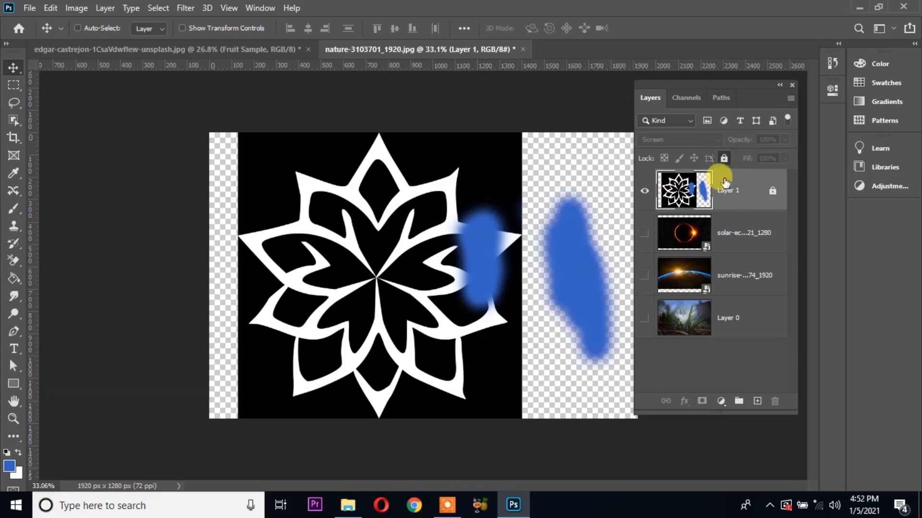
- Try the red and orange colour labels on Layer 1 and settle on green
right_click(727, 203)
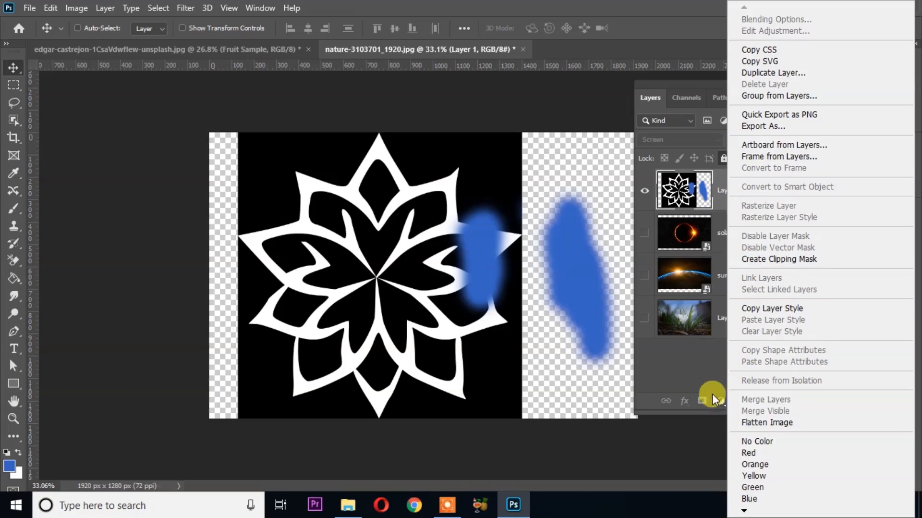
left_click(749, 453)
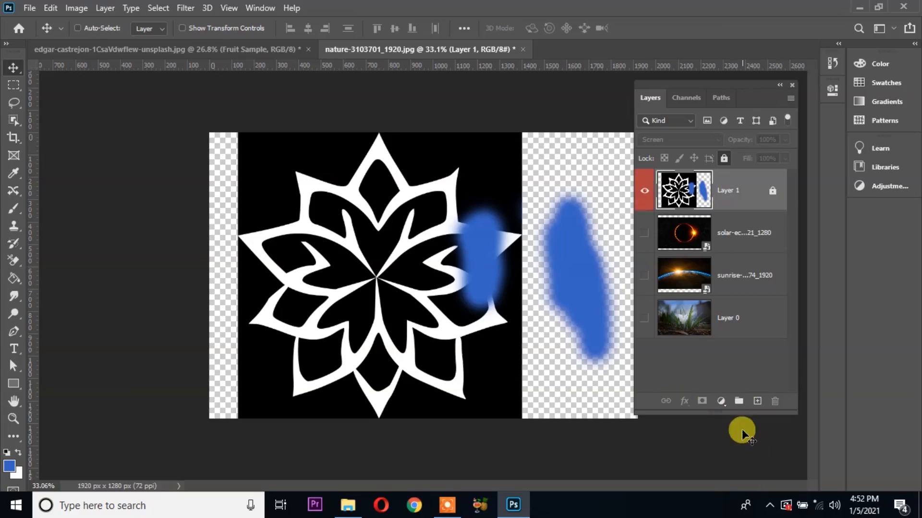
right_click(643, 195)
left_click(667, 263)
right_click(645, 205)
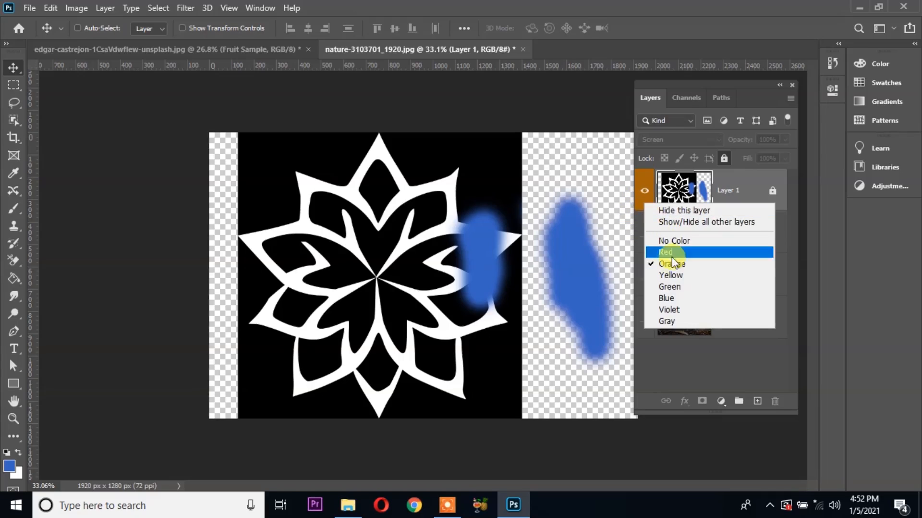
left_click(671, 286)
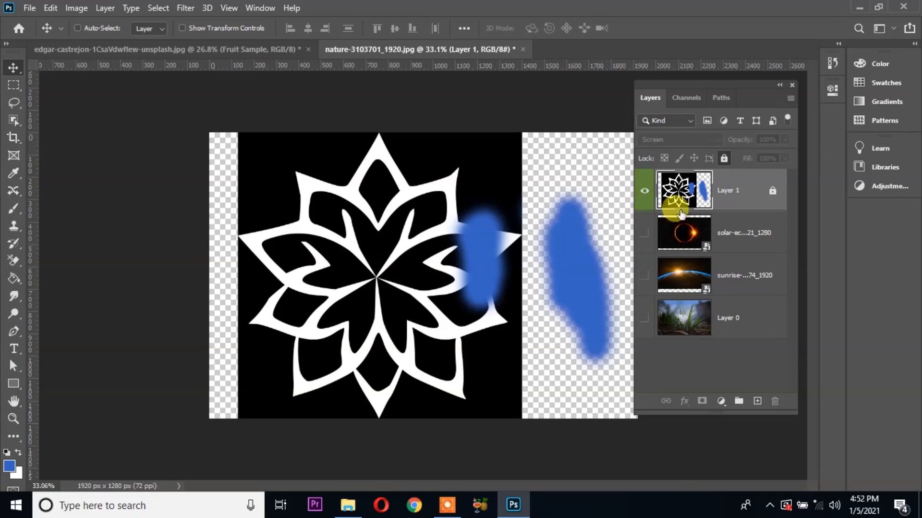
- Set the layer list to No Thumbnails
right_click(692, 196)
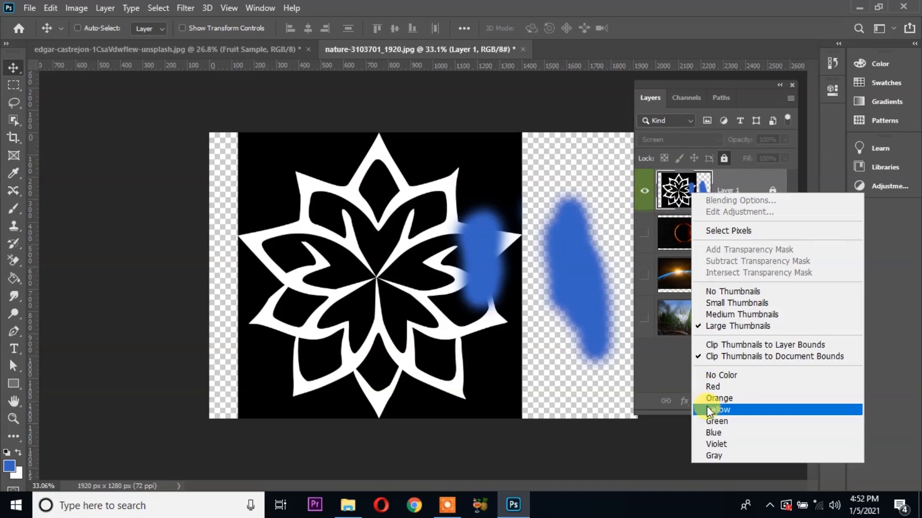
left_click(728, 291)
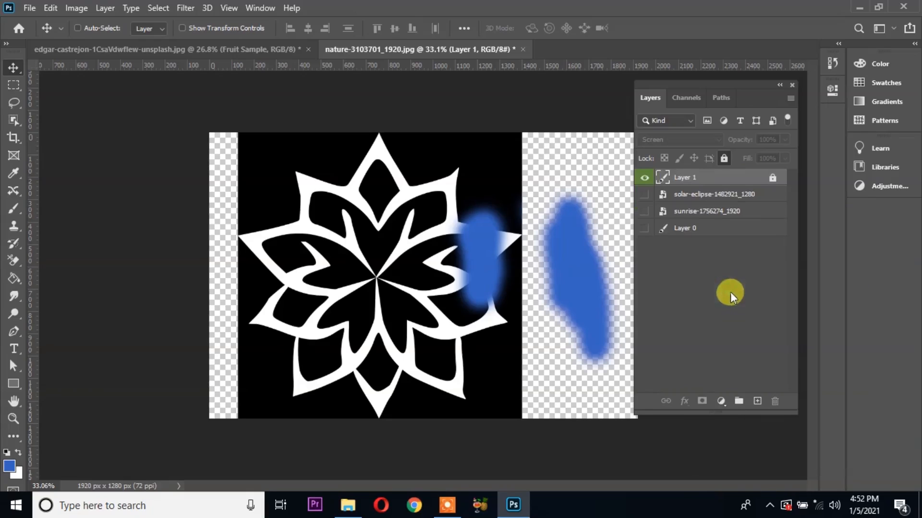
- Try small and medium thumbnails for the layer list and settle on Large Thumbnails
right_click(666, 180)
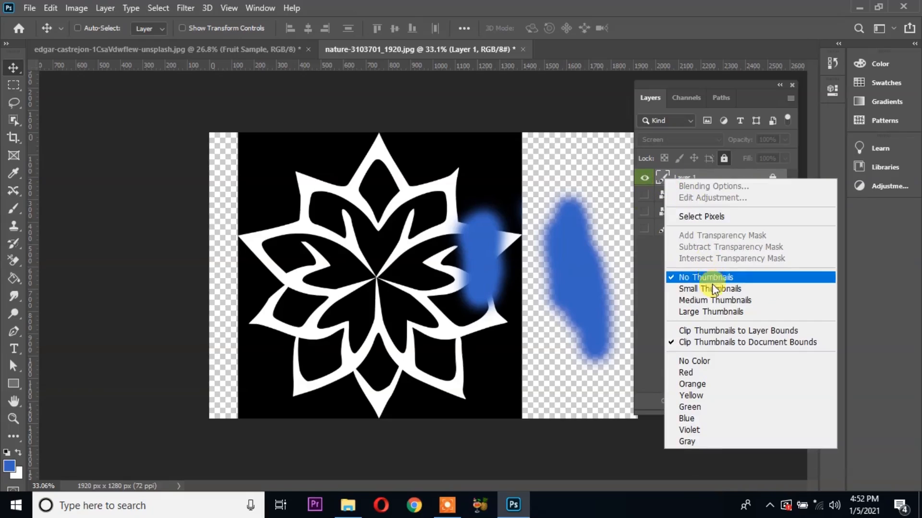
left_click(713, 284)
right_click(667, 180)
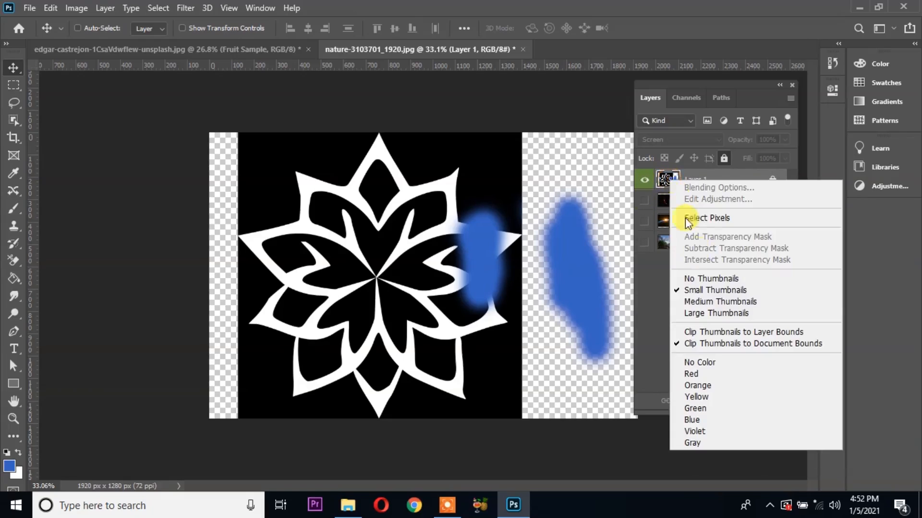
left_click(712, 299)
right_click(682, 181)
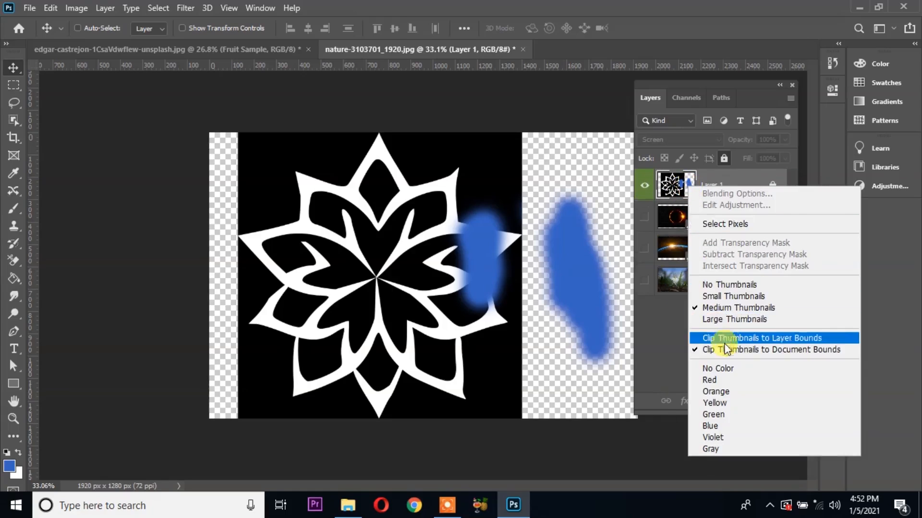
left_click(724, 321)
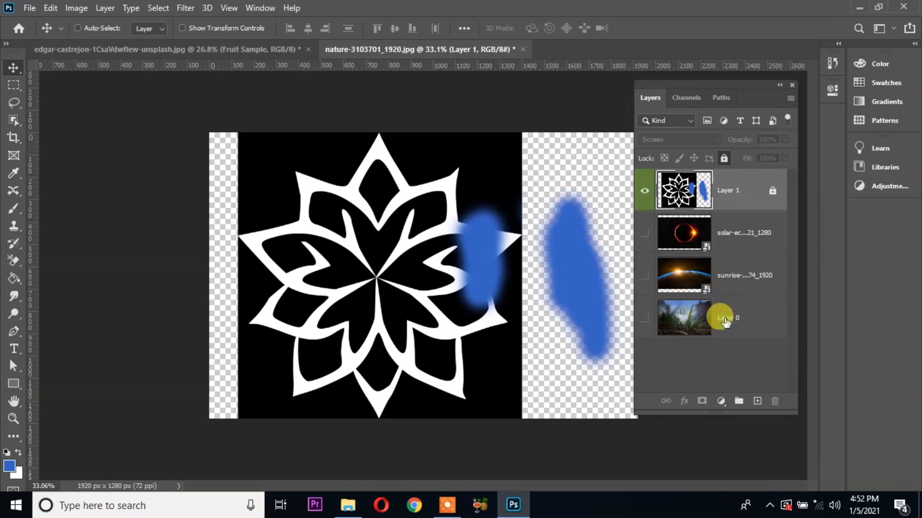
- Clip the layer thumbnails to the layer bounds instead of the document bounds
right_click(685, 200)
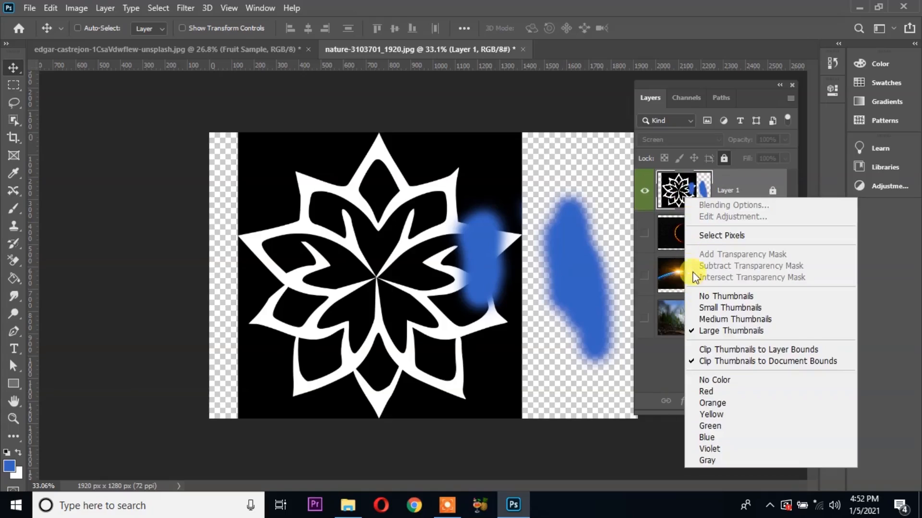
left_click(714, 354)
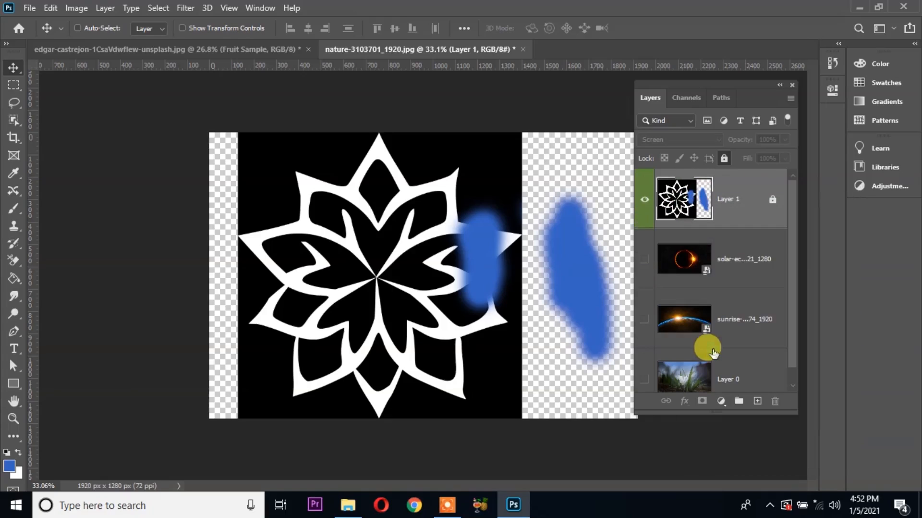
right_click(683, 214)
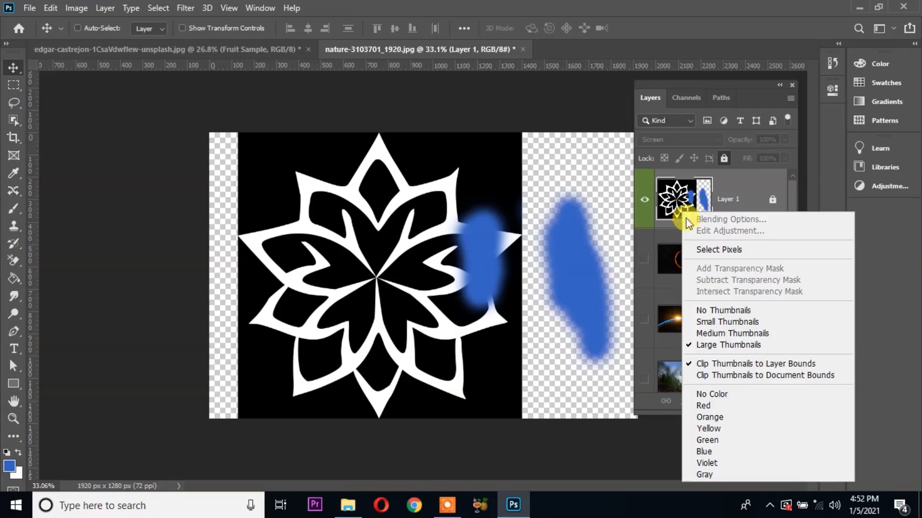
left_click(719, 363)
right_click(692, 201)
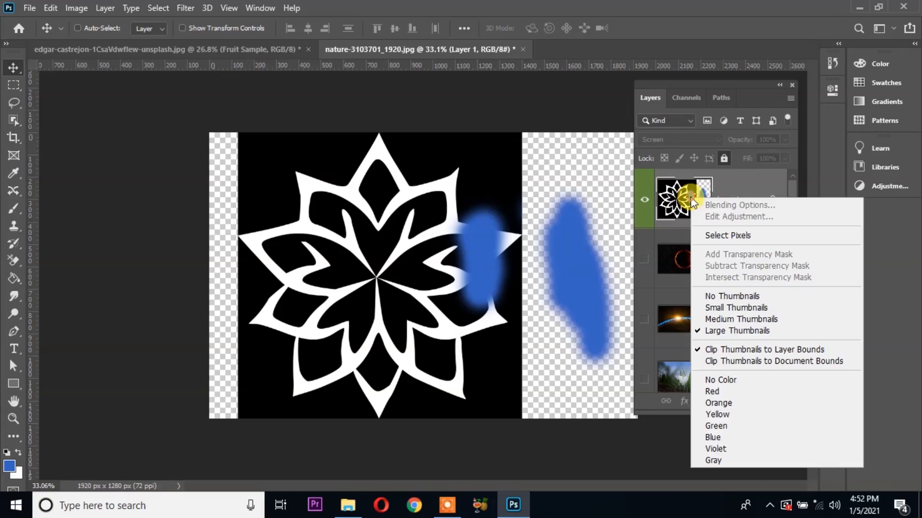
- Rename Layer 1 to "flower" and select the solar-eclipse layer
left_click(735, 193)
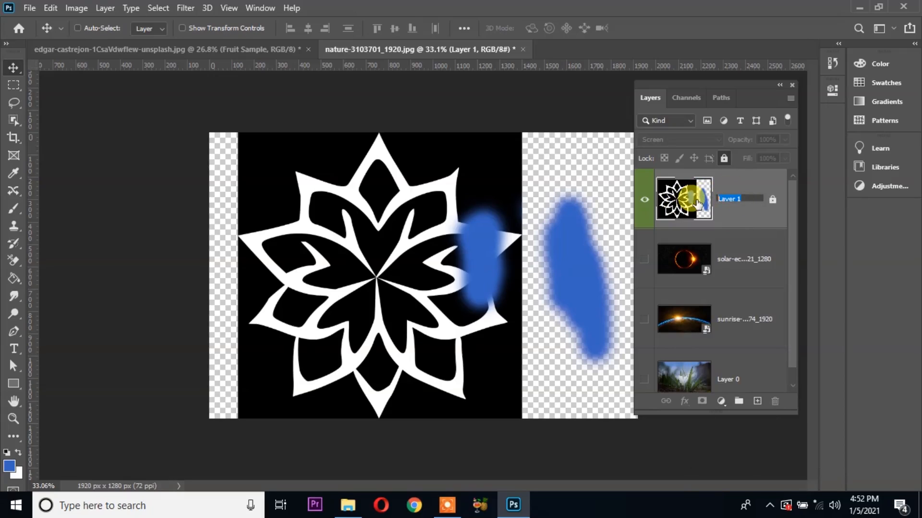
type("flower")
left_click(736, 269)
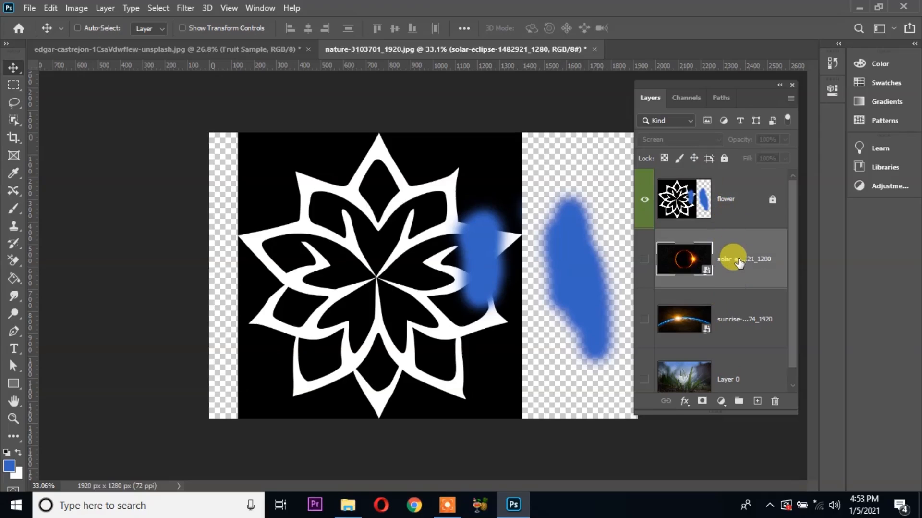
- Review the available layer effects and adjustment layer types, checking the effects applied to the Fruit Sample text in the fruit document
scroll(721, 236, "down", 1)
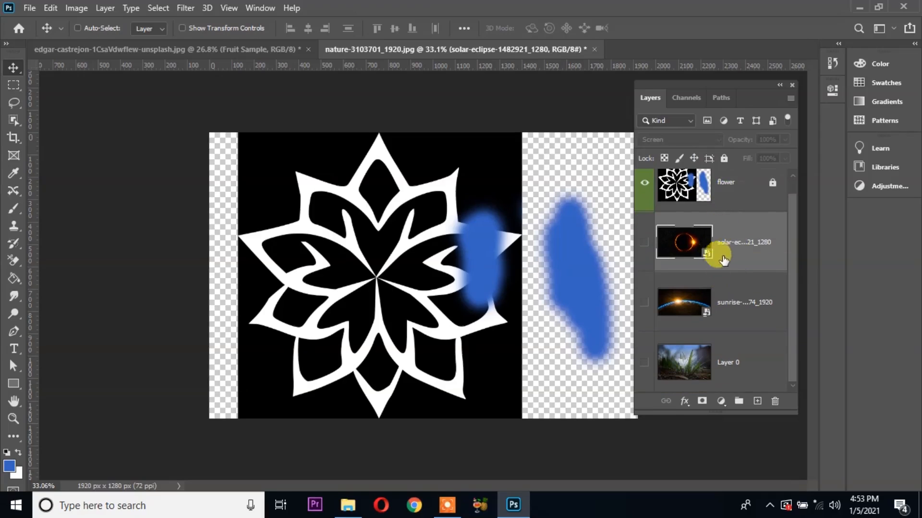
left_click(685, 406)
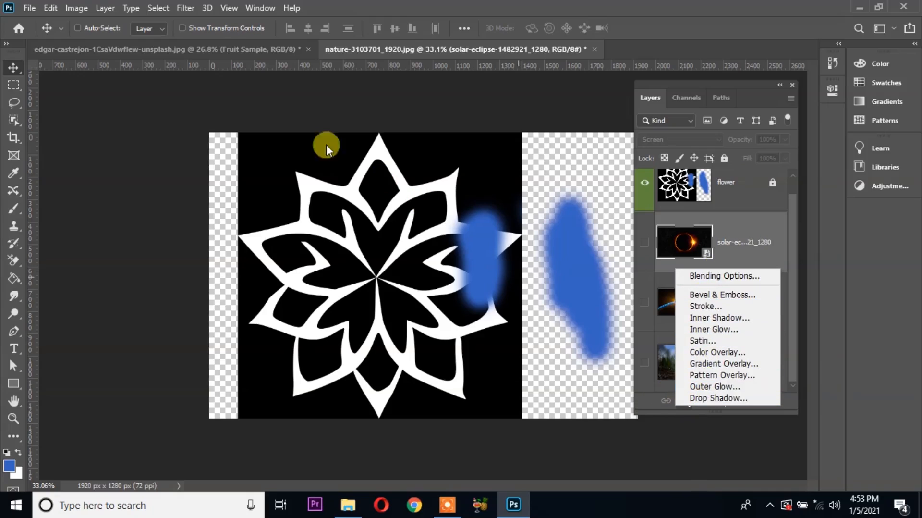
left_click(241, 51)
left_click(240, 51)
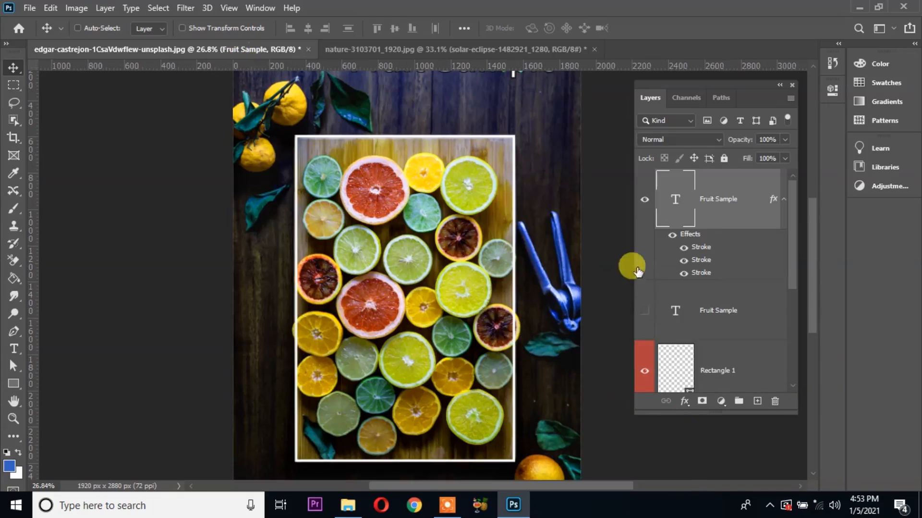
left_click(410, 50)
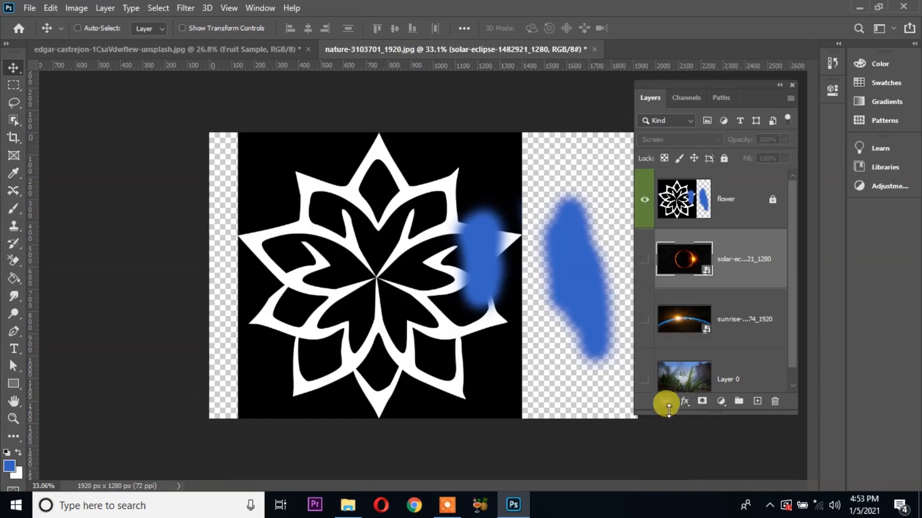
left_click(684, 401)
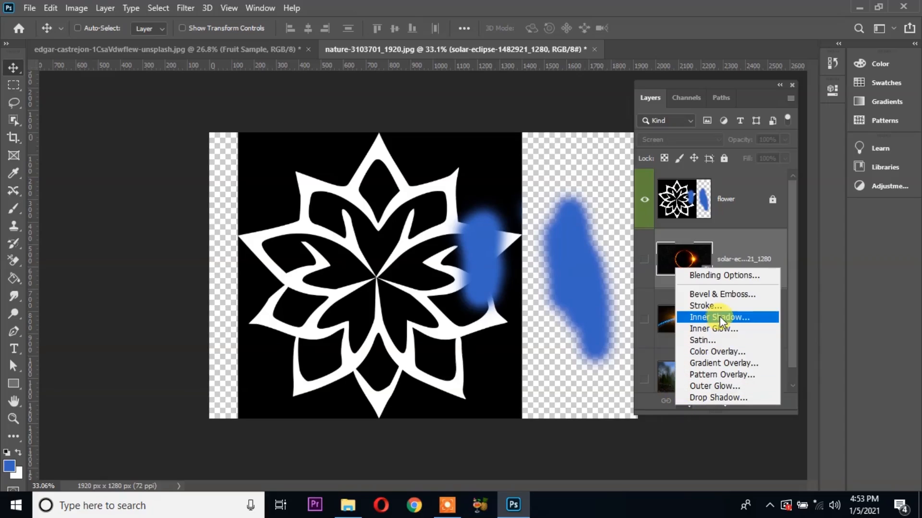
left_click(659, 407)
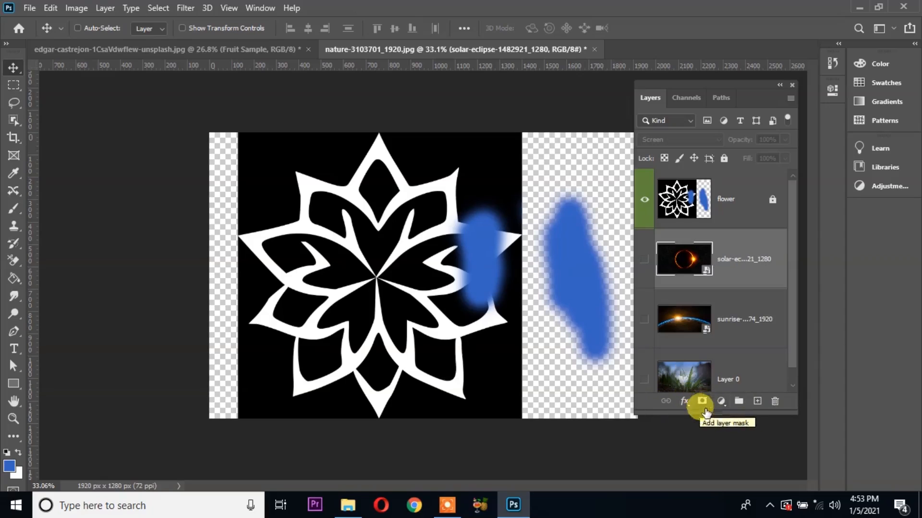
left_click(724, 403)
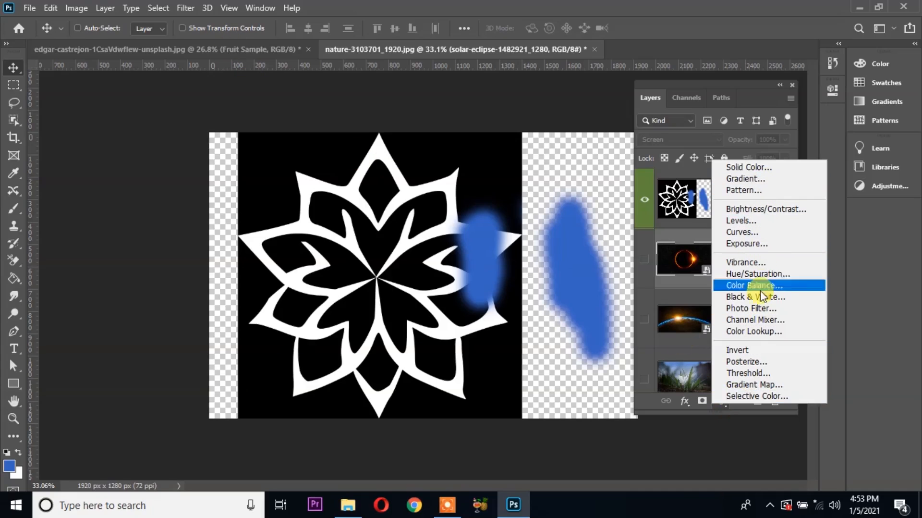
left_click(748, 411)
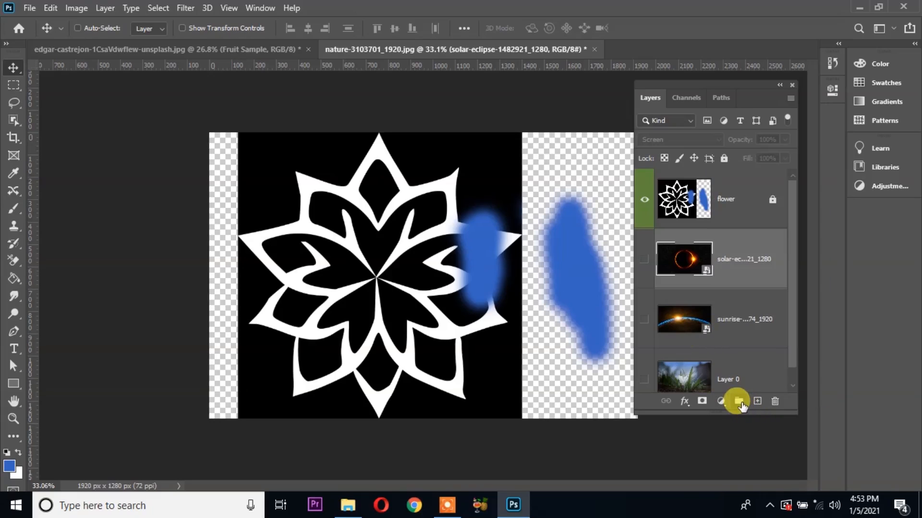
- Group the flower, solar-eclipse and sunrise layers, and toggle the group's visibility off and back on
left_click(748, 326, "shift")
left_click(731, 208, "shift")
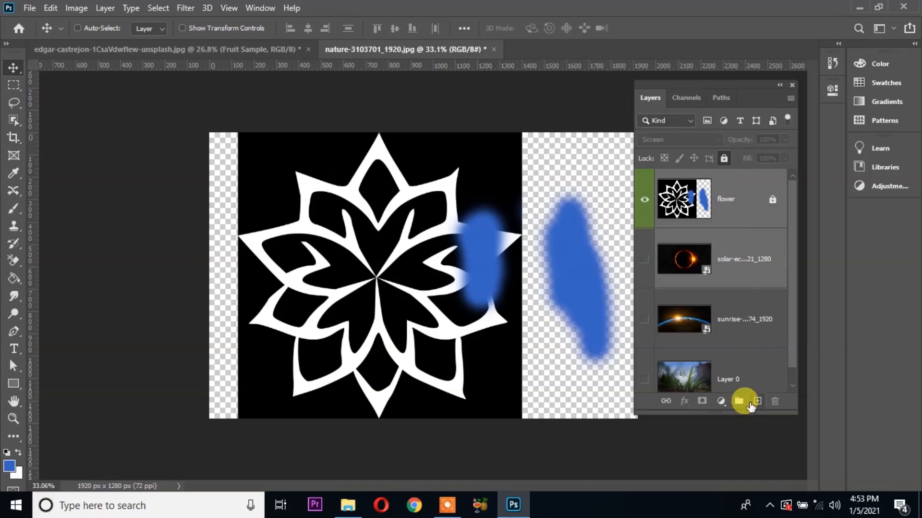
left_click(749, 323, "shift")
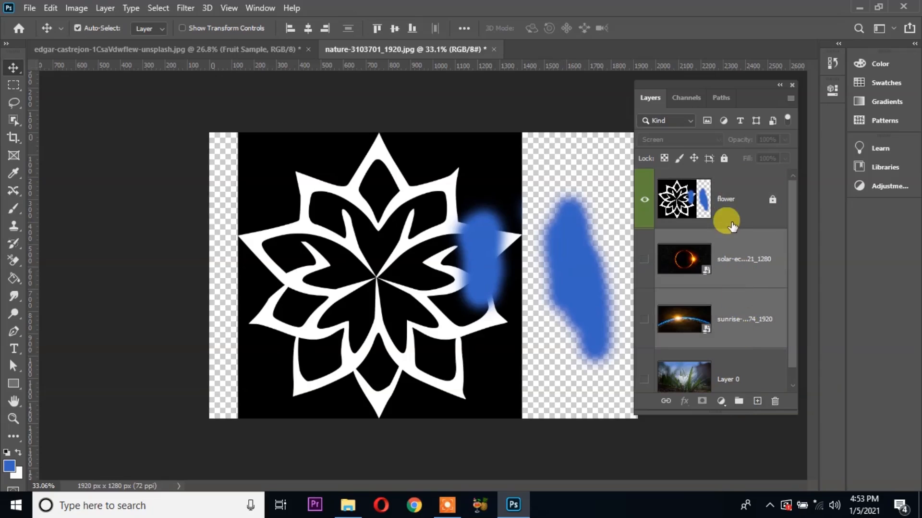
left_click(726, 204, "shift")
left_click(739, 400)
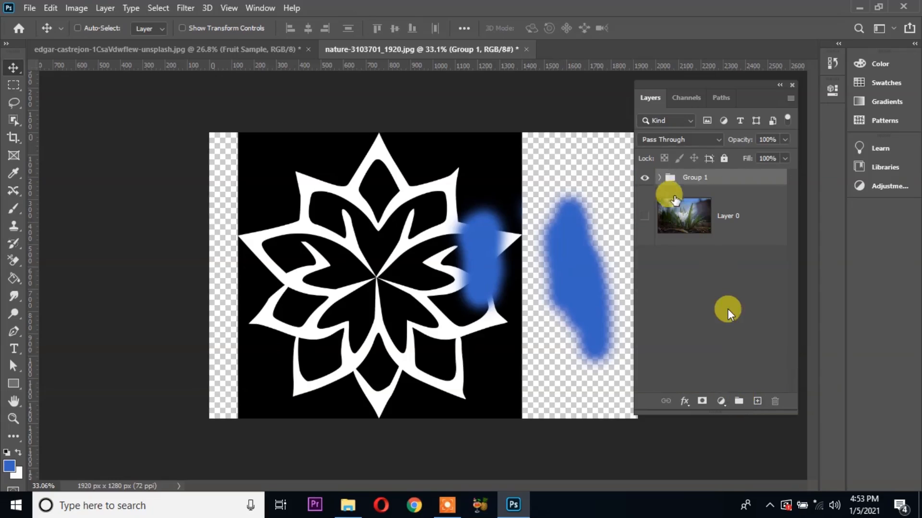
left_click(645, 177)
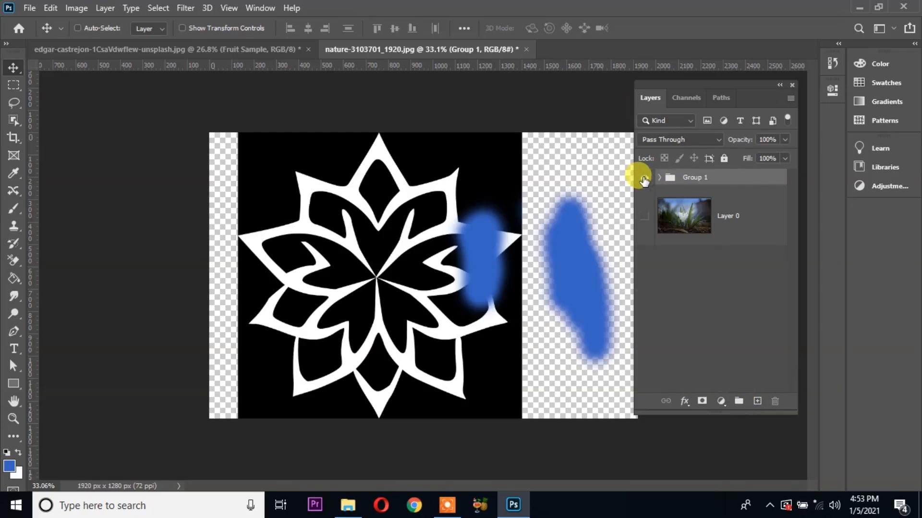
left_click(644, 178)
- Add two empty layers above the group and delete the upper one
left_click(757, 401)
left_click(757, 401)
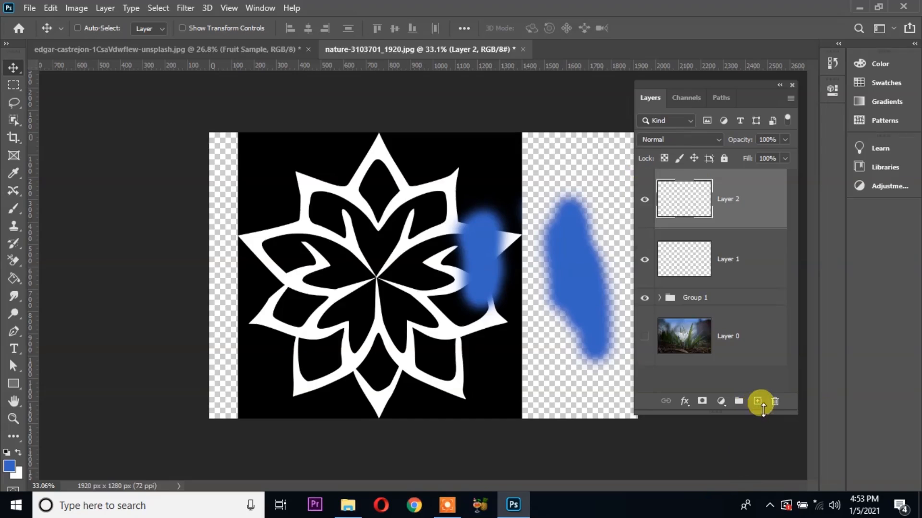
left_click(775, 402)
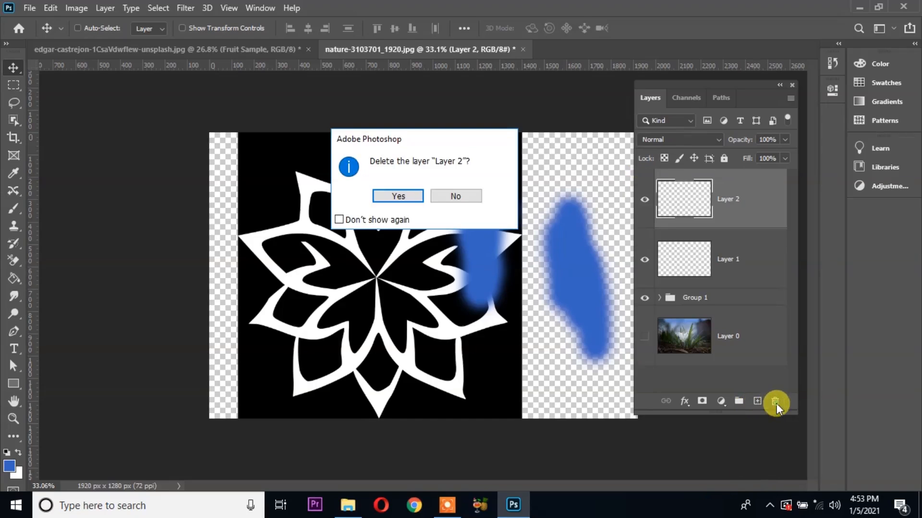
left_click(398, 196)
- Switch to the fruit image document
left_click(203, 51)
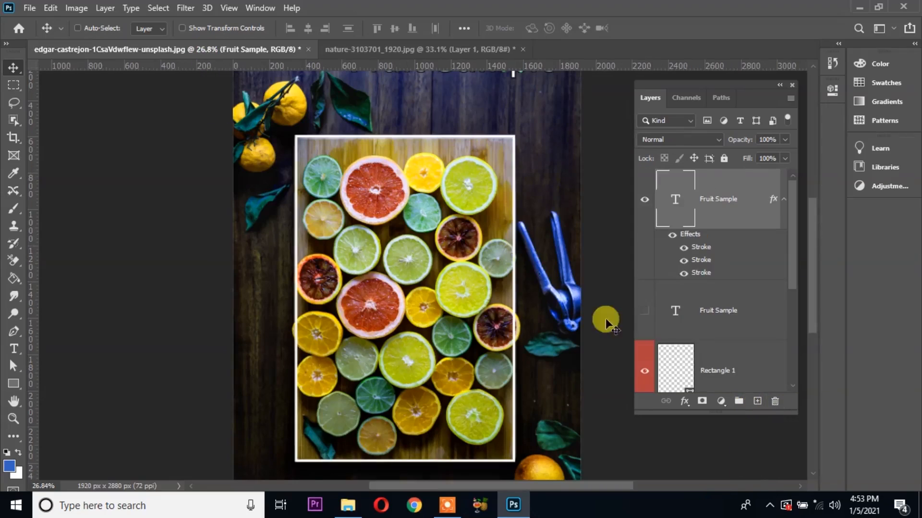